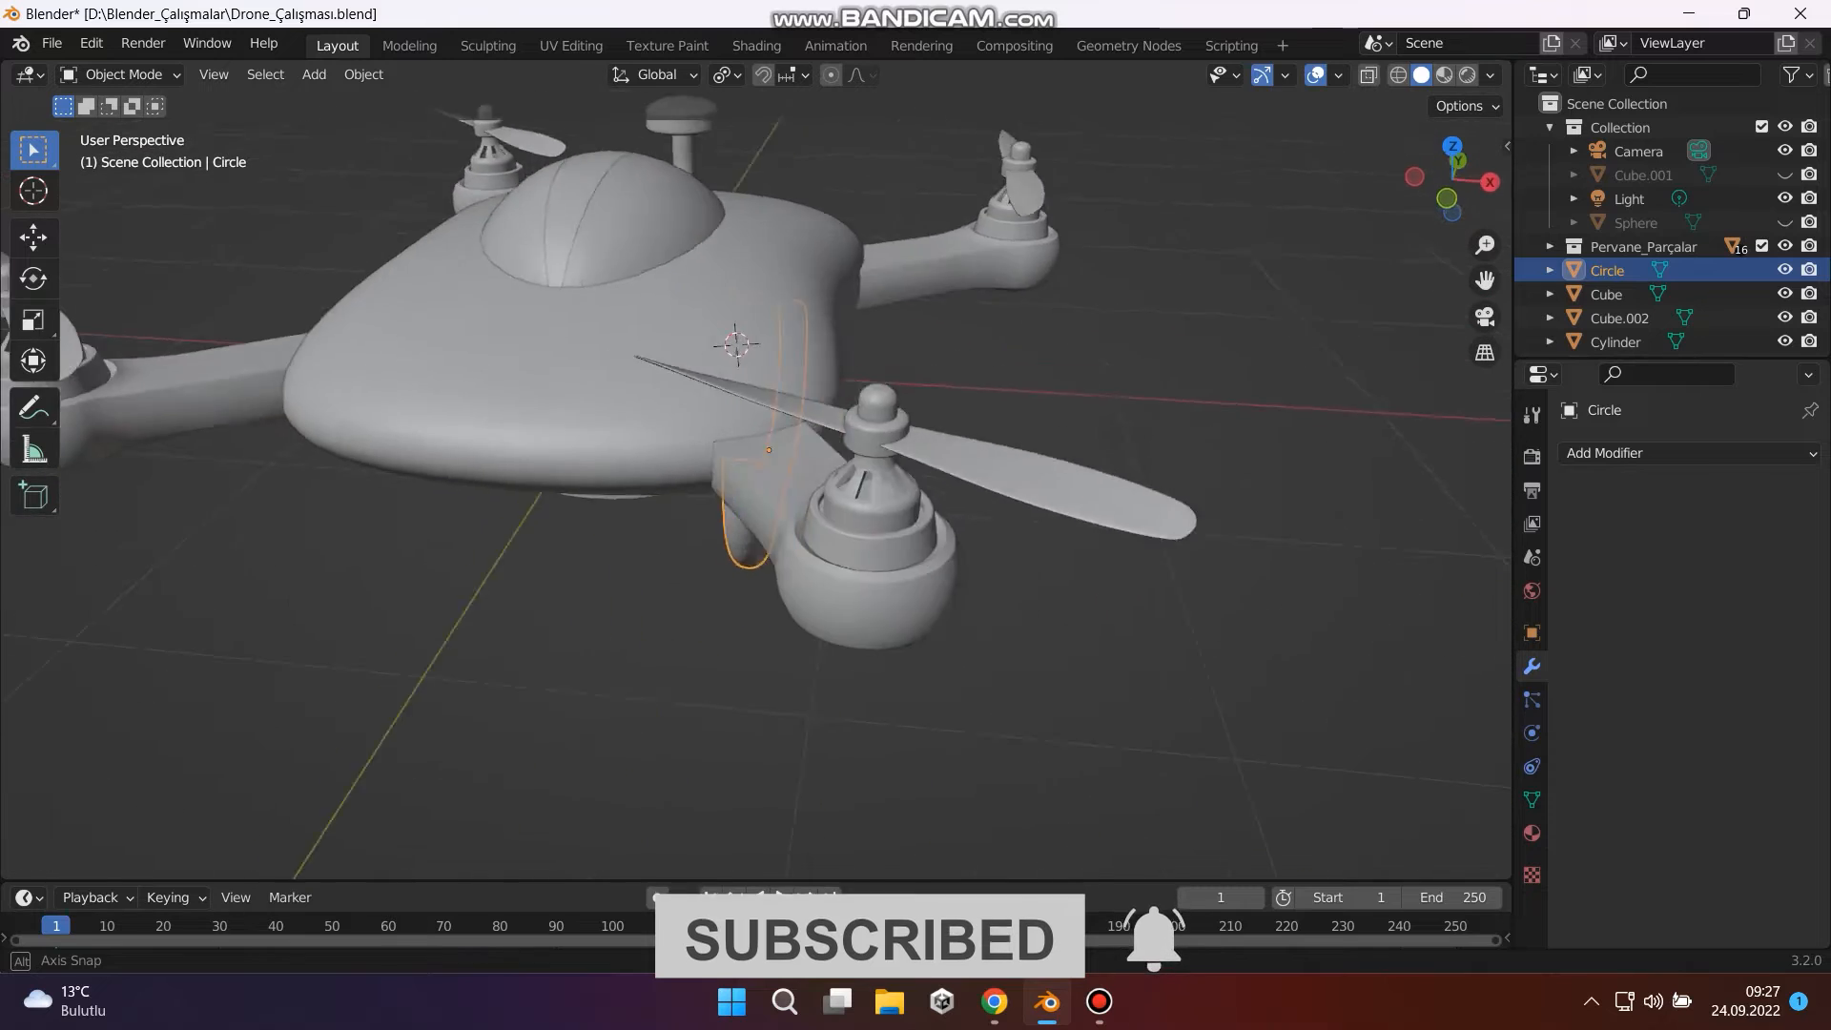
Snap the 3D cursor to the selected U-shaped landing skid tube under the drone body.
{"action": "scroll", "coordinate": [757, 484], "scroll_direction": "up", "scroll_amount": 2}
{"action": "middle_click_drag", "start_coordinate": [756, 484], "coordinate": [1022, 488]}
{"action": "scroll", "coordinate": [863, 477], "scroll_direction": "up", "scroll_amount": 1}
{"action": "scroll", "coordinate": [991, 471], "scroll_direction": "up", "scroll_amount": 2}
{"action": "scroll", "coordinate": [756, 485], "scroll_direction": "down", "scroll_amount": 3}
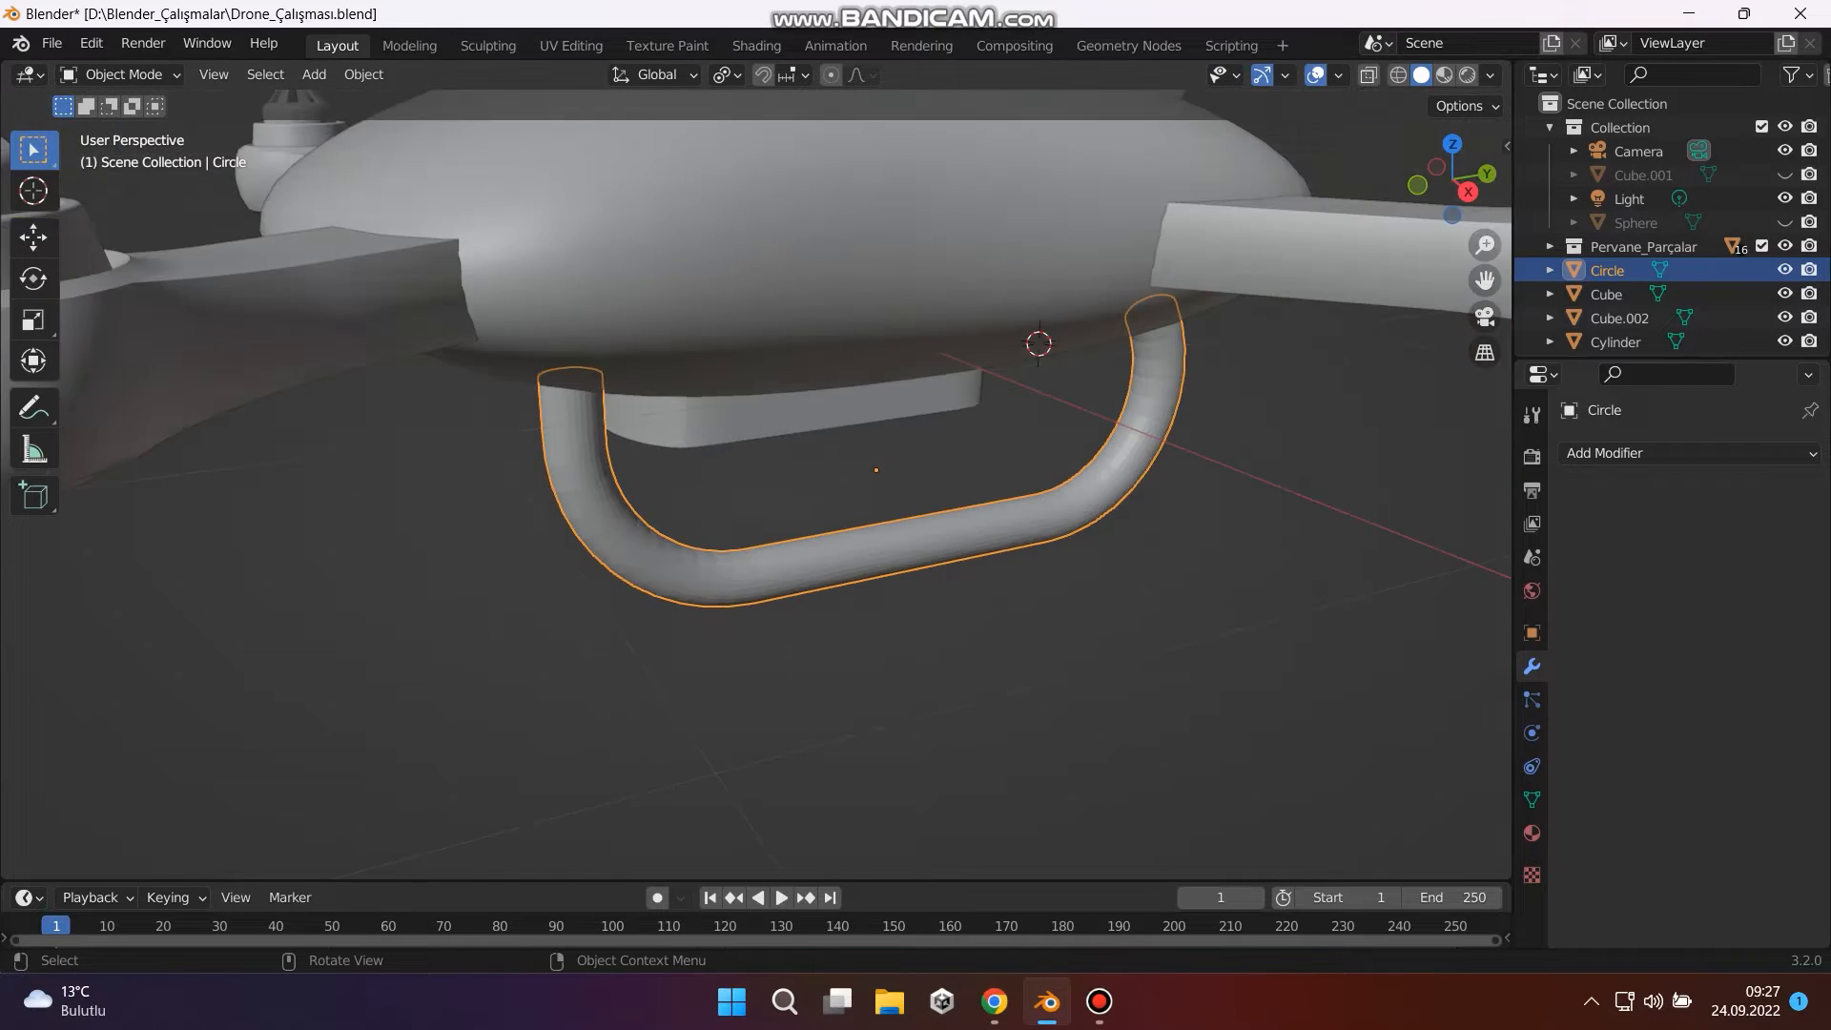
{"action": "scroll", "coordinate": [756, 484], "scroll_direction": "up", "scroll_amount": 2}
{"action": "key", "text": "shift+s"}
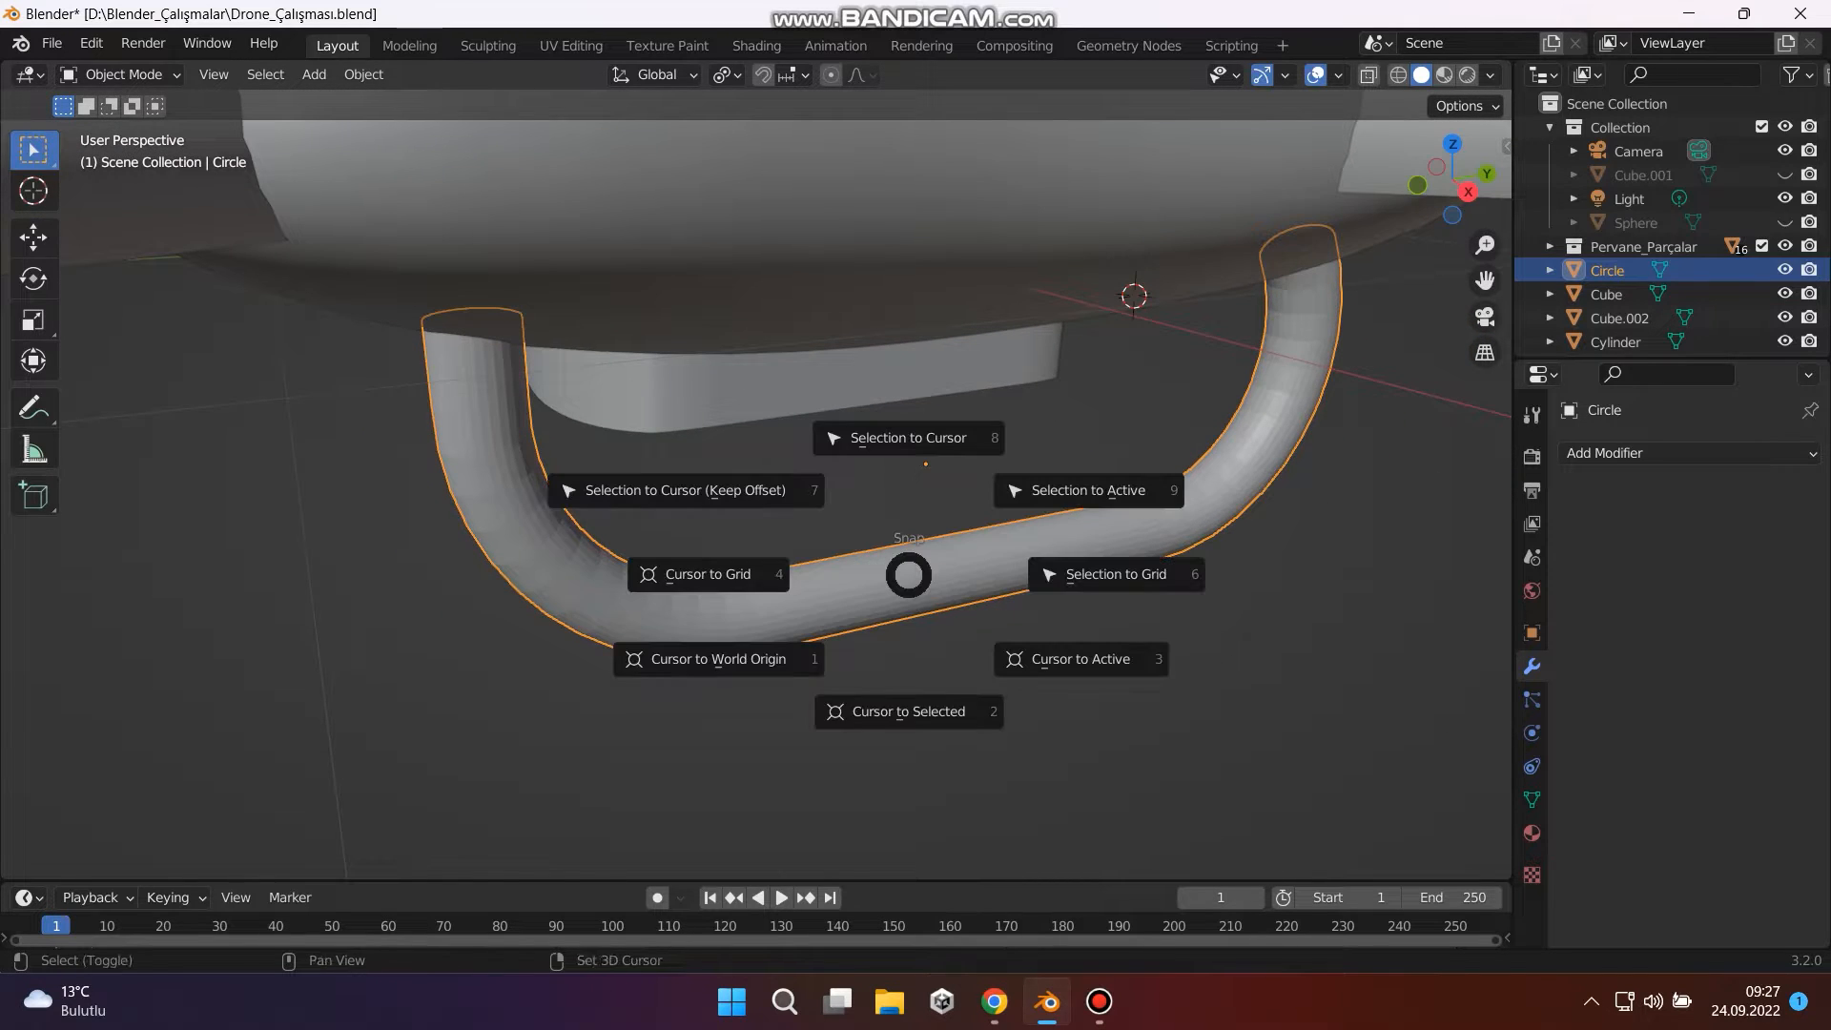
{"action": "left_click", "coordinate": [906, 715]}
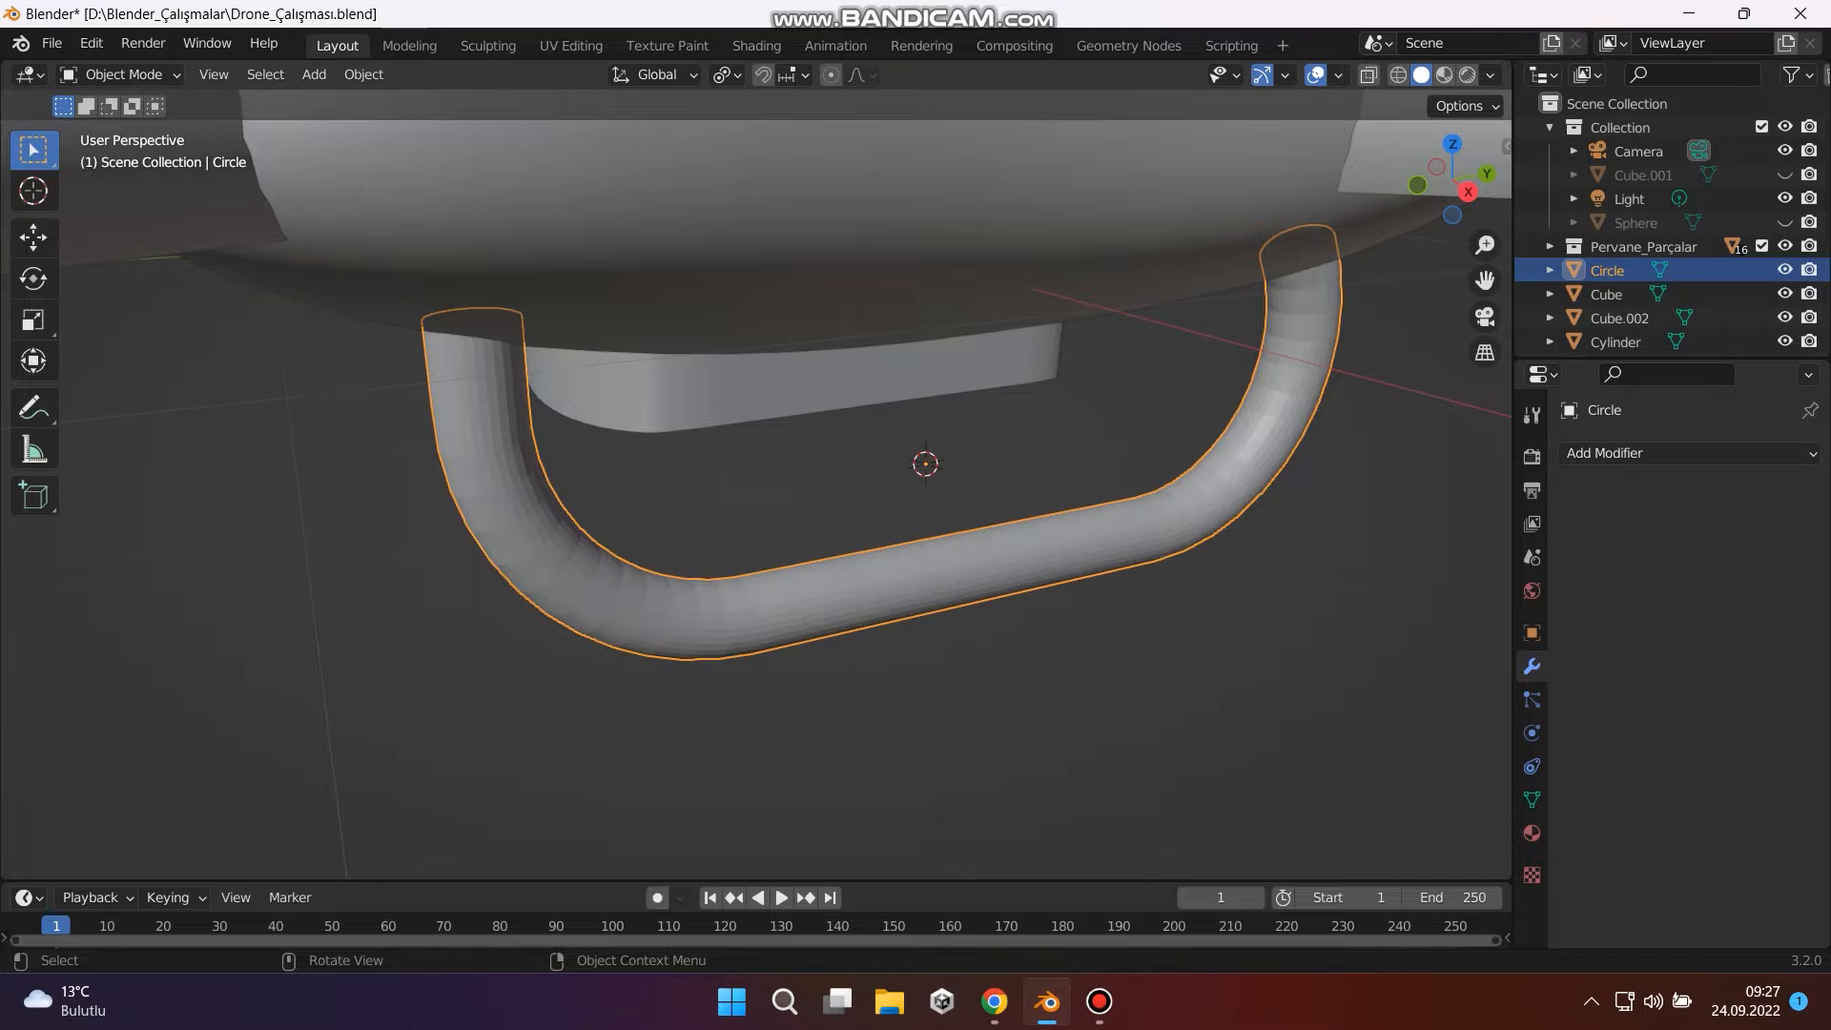
Add a 2 m cube at the 3D cursor and scale it down to about 0.104.
{"action": "middle_click_drag", "start_coordinate": [906, 706], "coordinate": [818, 703]}
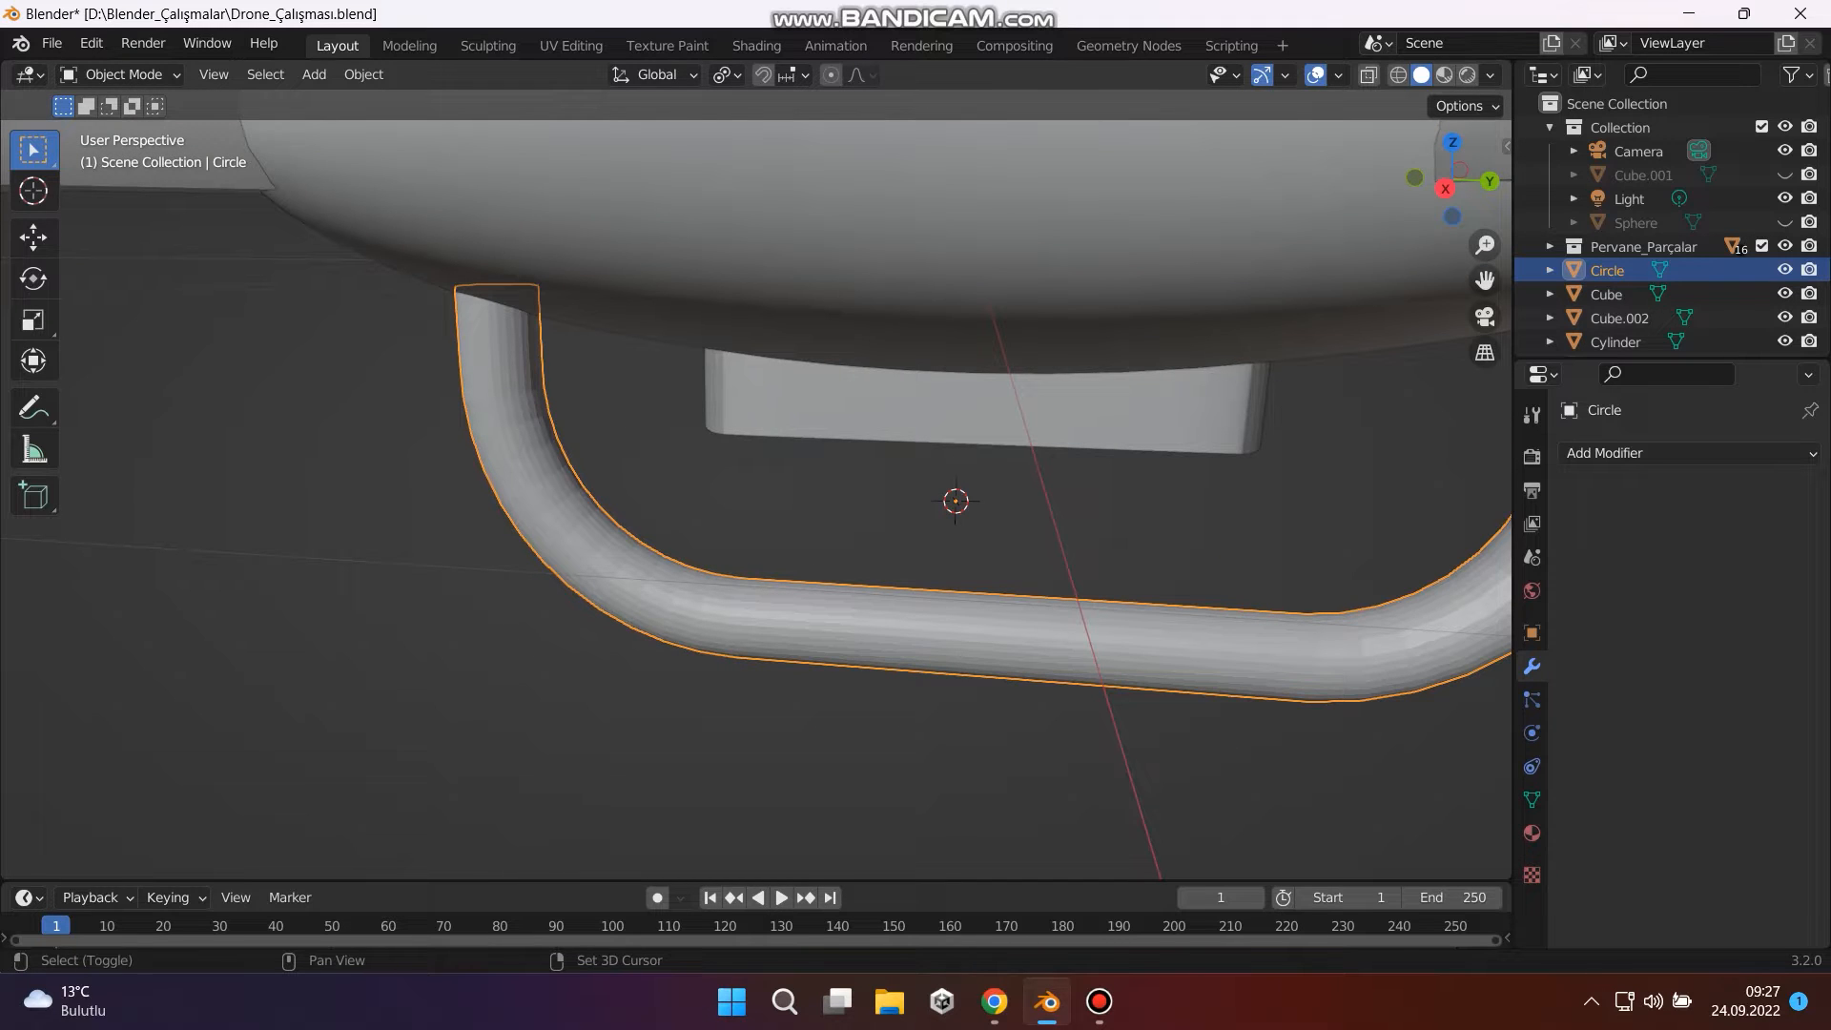
{"action": "key", "text": "shift+a"}
{"action": "mouse_move", "coordinate": [886, 490]}
{"action": "left_click", "coordinate": [1073, 538]}
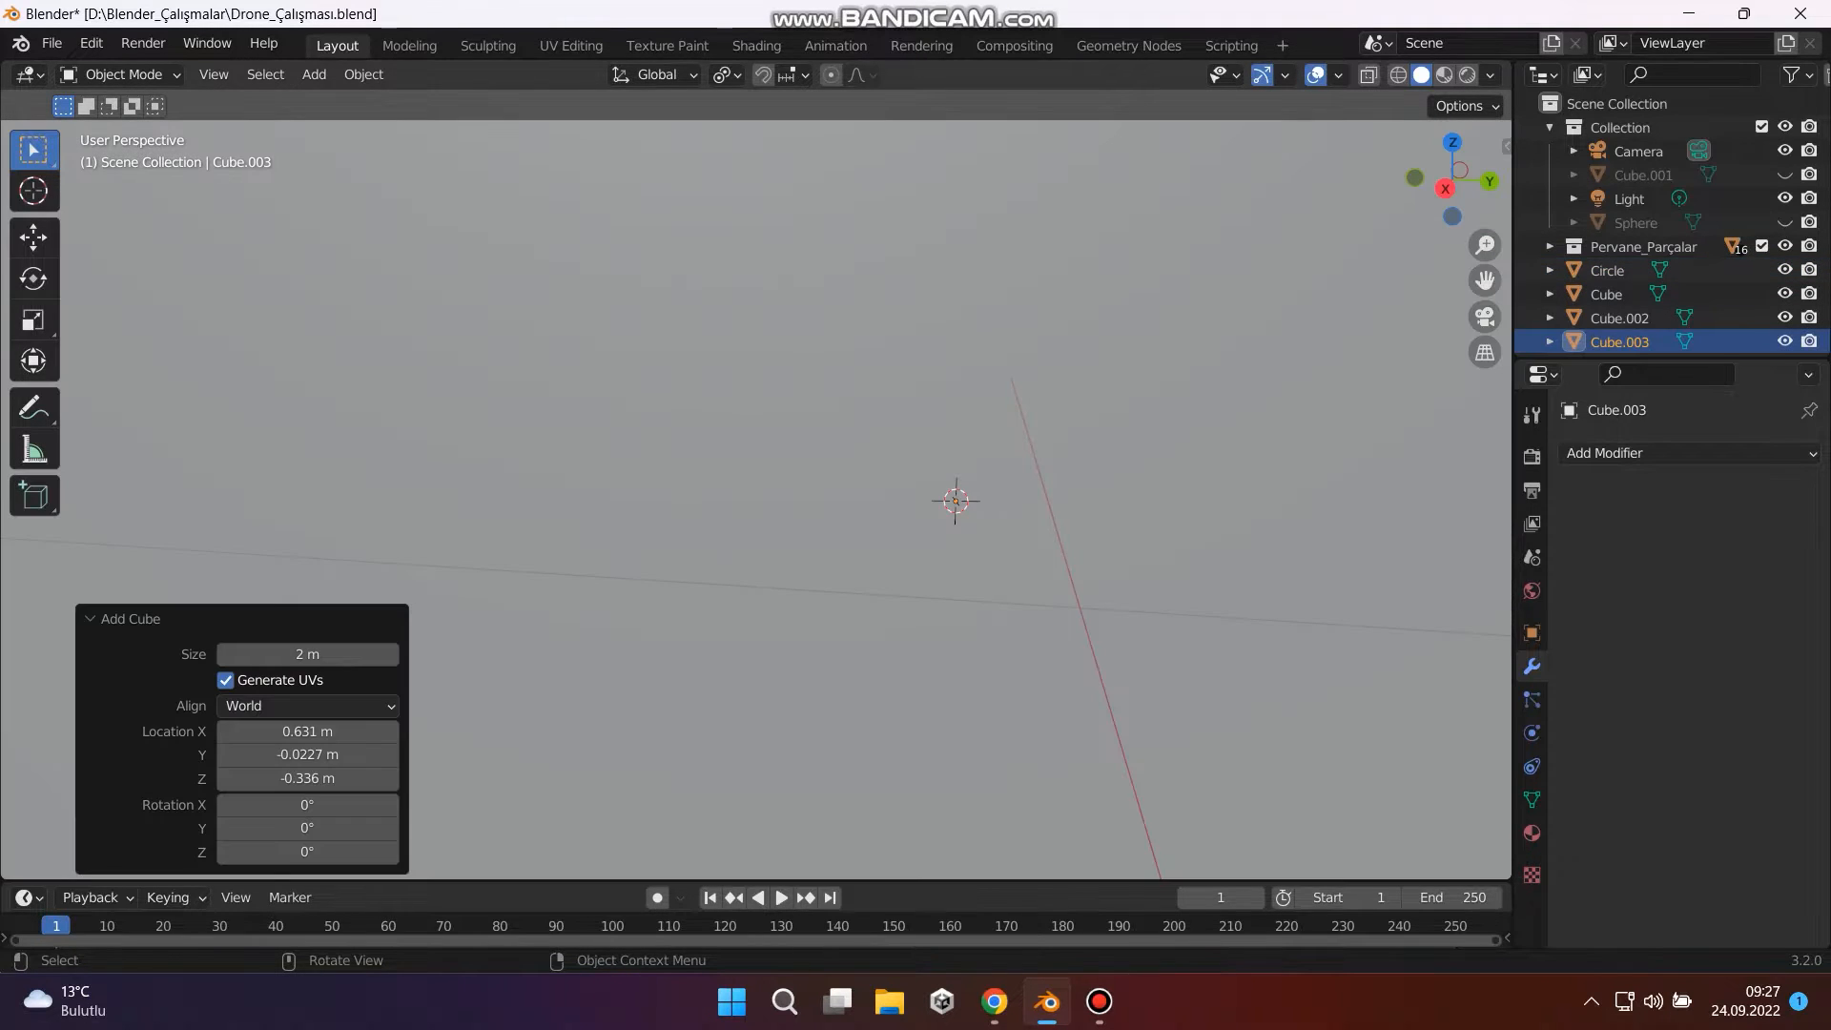
{"action": "key", "text": "s"}
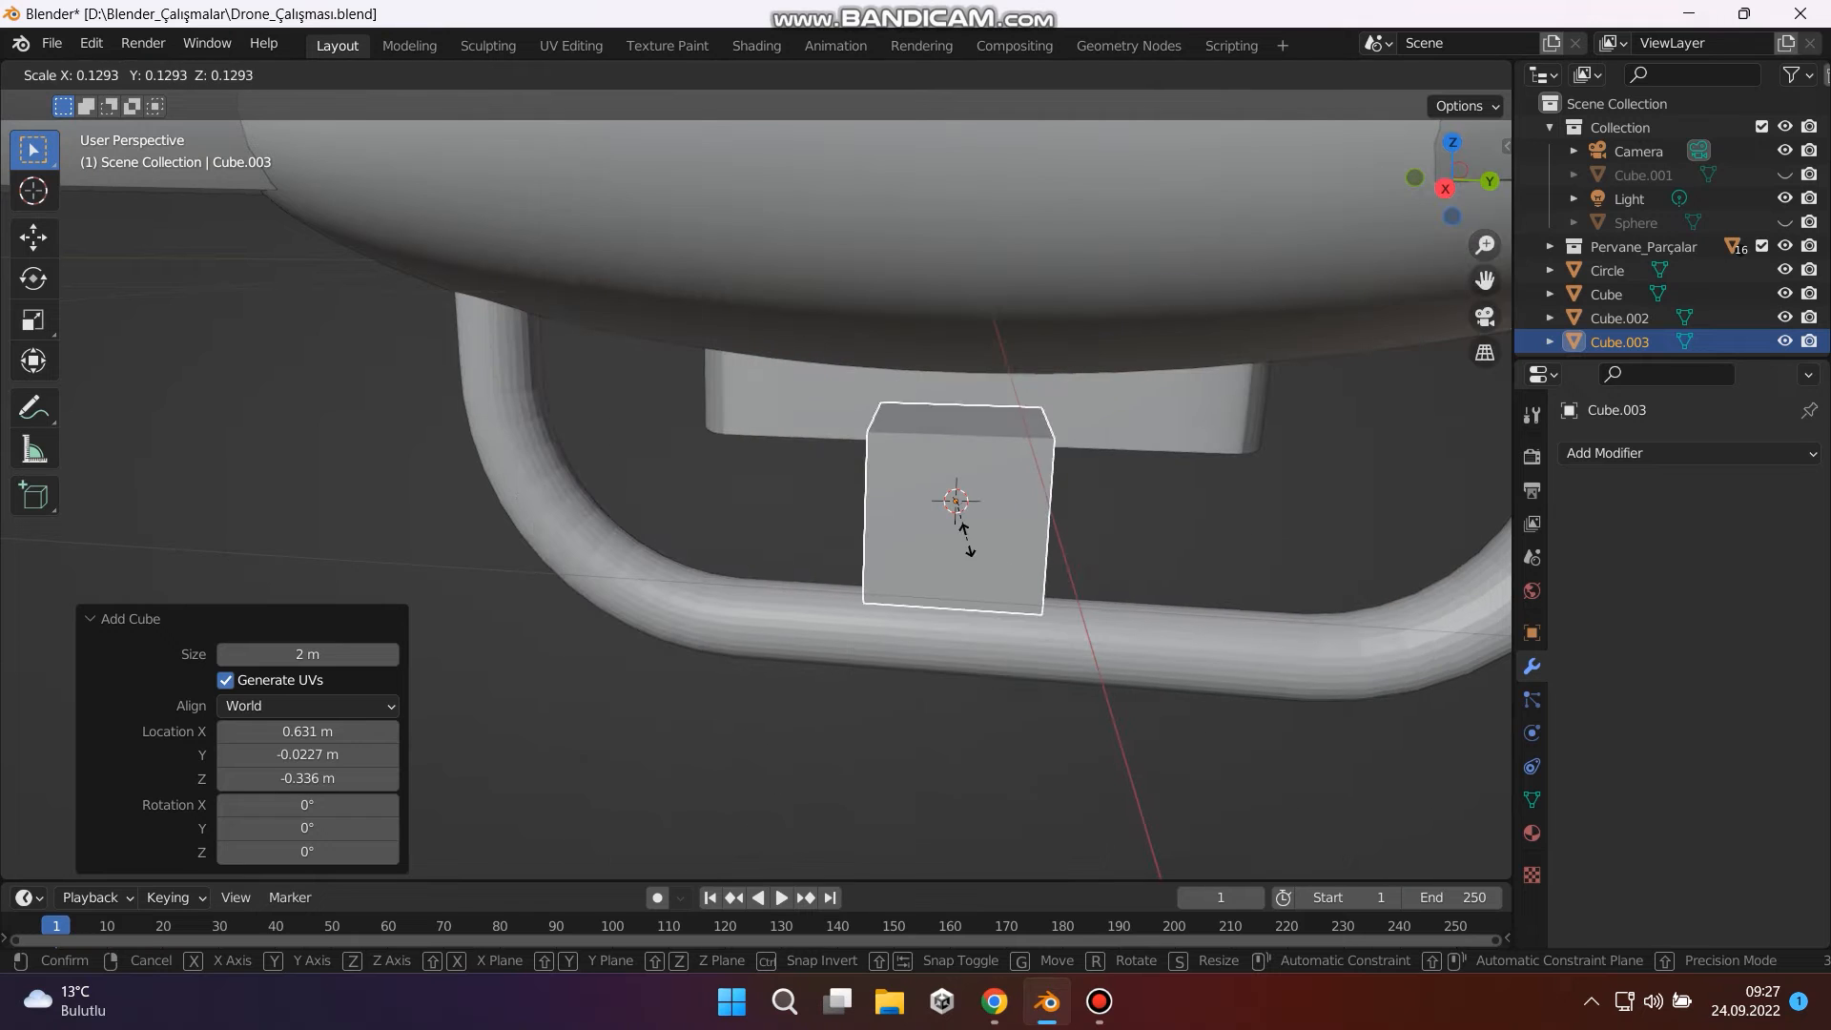
{"action": "left_click", "coordinate": [964, 534]}
Move the small cube about 0.202 m down along Z onto the horizontal part of the skid tube.
{"action": "mouse_move", "coordinate": [964, 534]}
{"action": "middle_mouse_down"}
{"action": "mouse_move", "coordinate": [1028, 534]}
{"action": "mouse_move", "coordinate": [988, 532]}
{"action": "middle_mouse_up"}
{"action": "key", "text": "g"}
{"action": "key", "text": "z"}
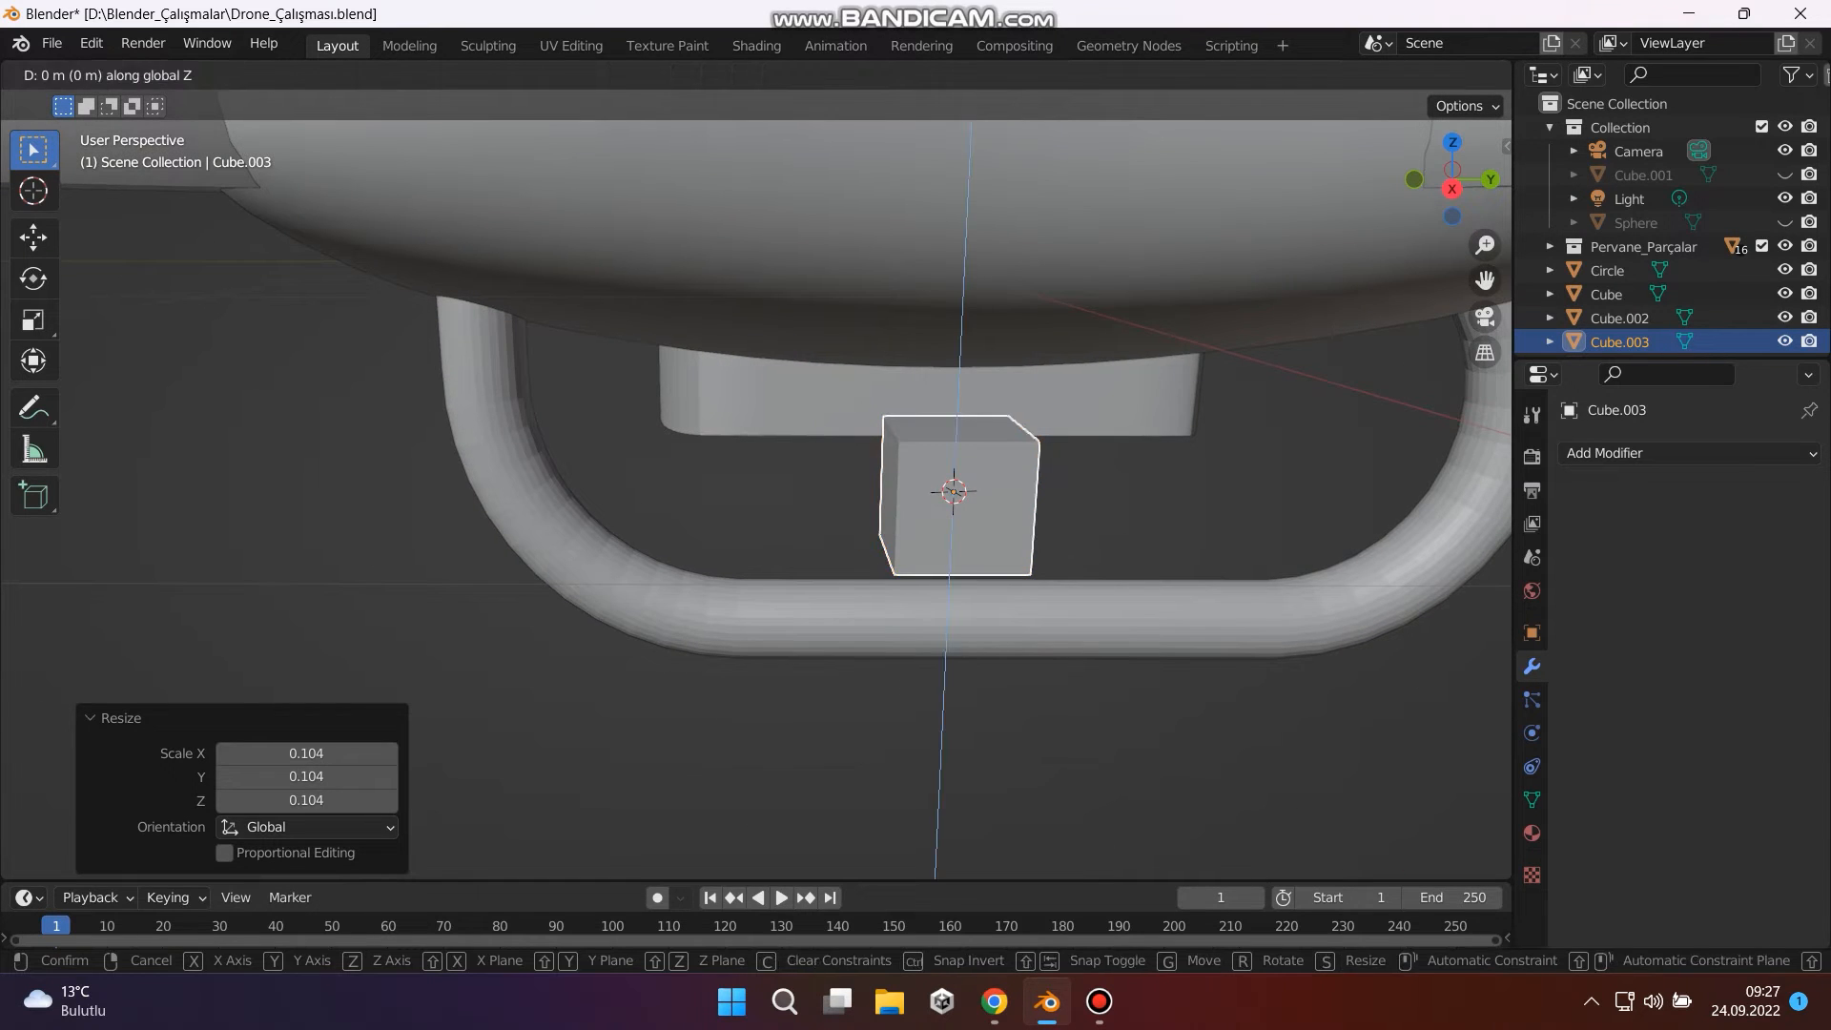
{"action": "left_click", "coordinate": [984, 656]}
{"action": "middle_click_drag", "start_coordinate": [984, 656], "coordinate": [925, 622]}
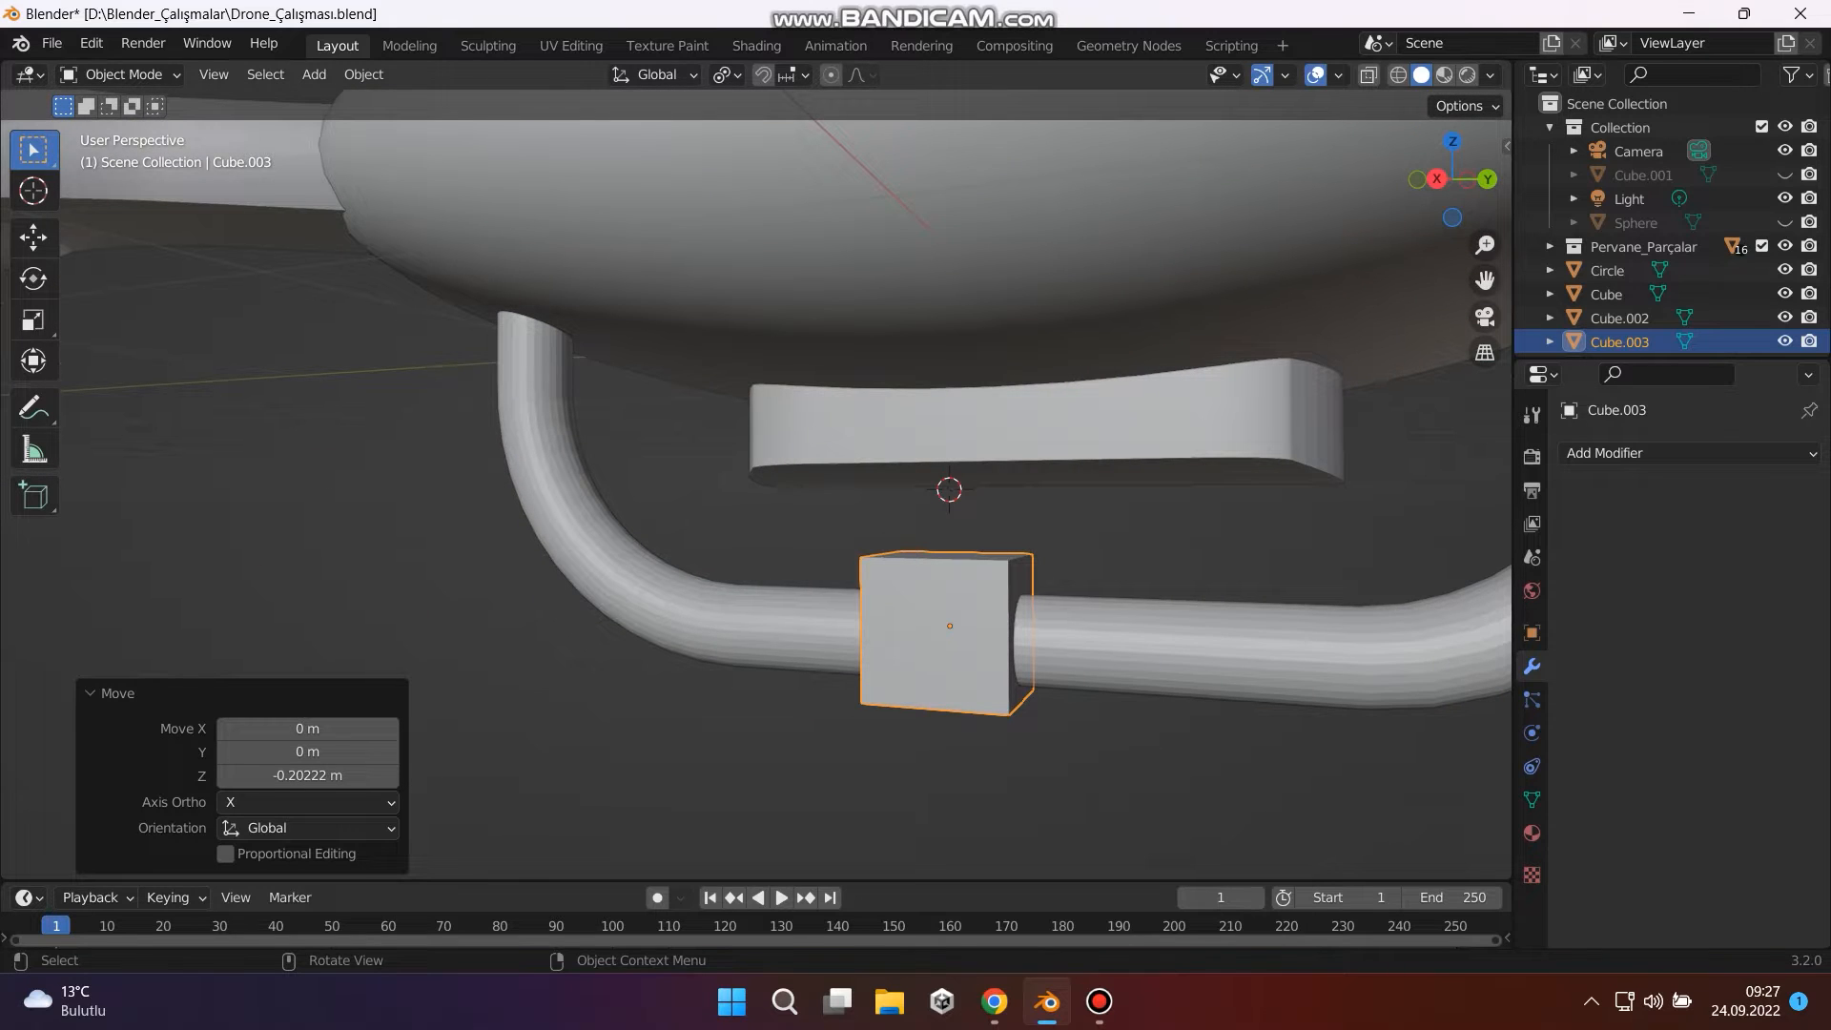
Move the cube about -0.302 m along Y towards the tube's bend and scale it by about 0.802.
{"action": "key", "text": "g"}
{"action": "key", "text": "y"}
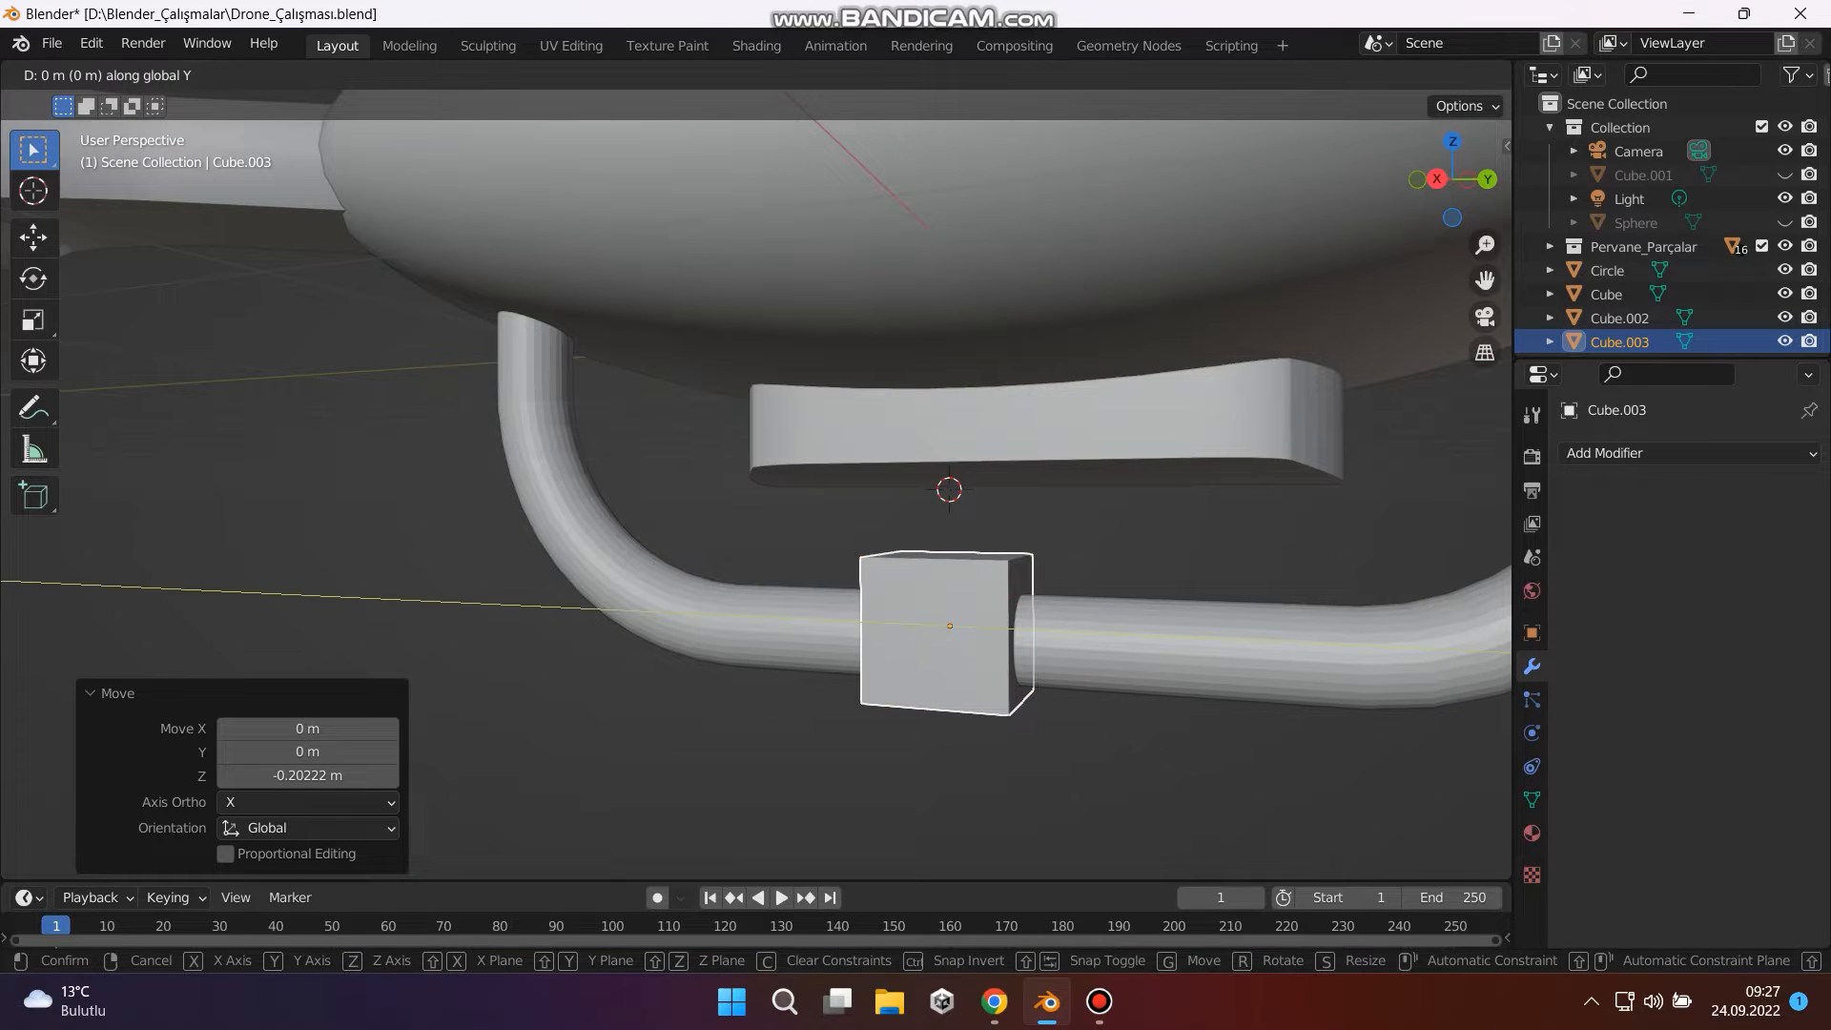
{"action": "left_click", "coordinate": [1049, 703]}
{"action": "key", "text": "s"}
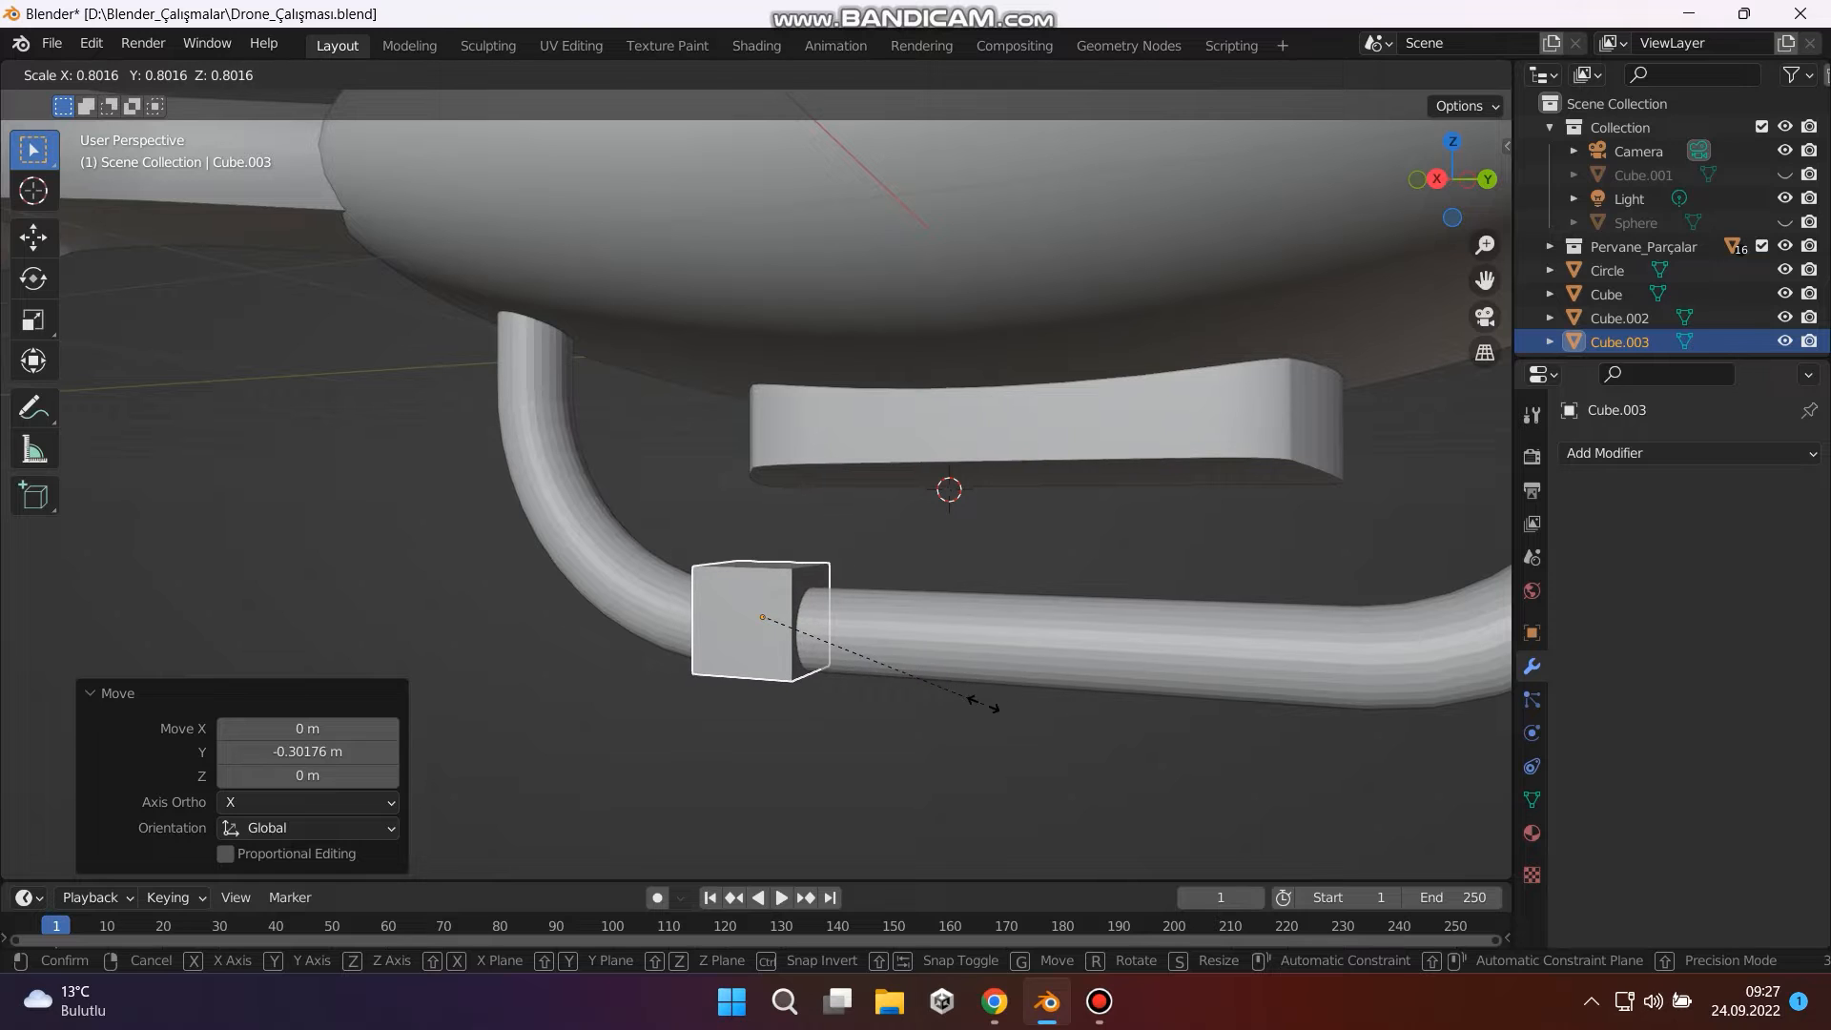
{"action": "left_click", "coordinate": [982, 703]}
Add a Subdivision Surface modifier to the cube with viewport level 1.
{"action": "middle_click_drag", "start_coordinate": [982, 704], "coordinate": [1116, 701]}
{"action": "scroll", "coordinate": [958, 701], "scroll_direction": "down", "scroll_amount": 2}
{"action": "scroll", "coordinate": [958, 701], "scroll_direction": "up", "scroll_amount": 5}
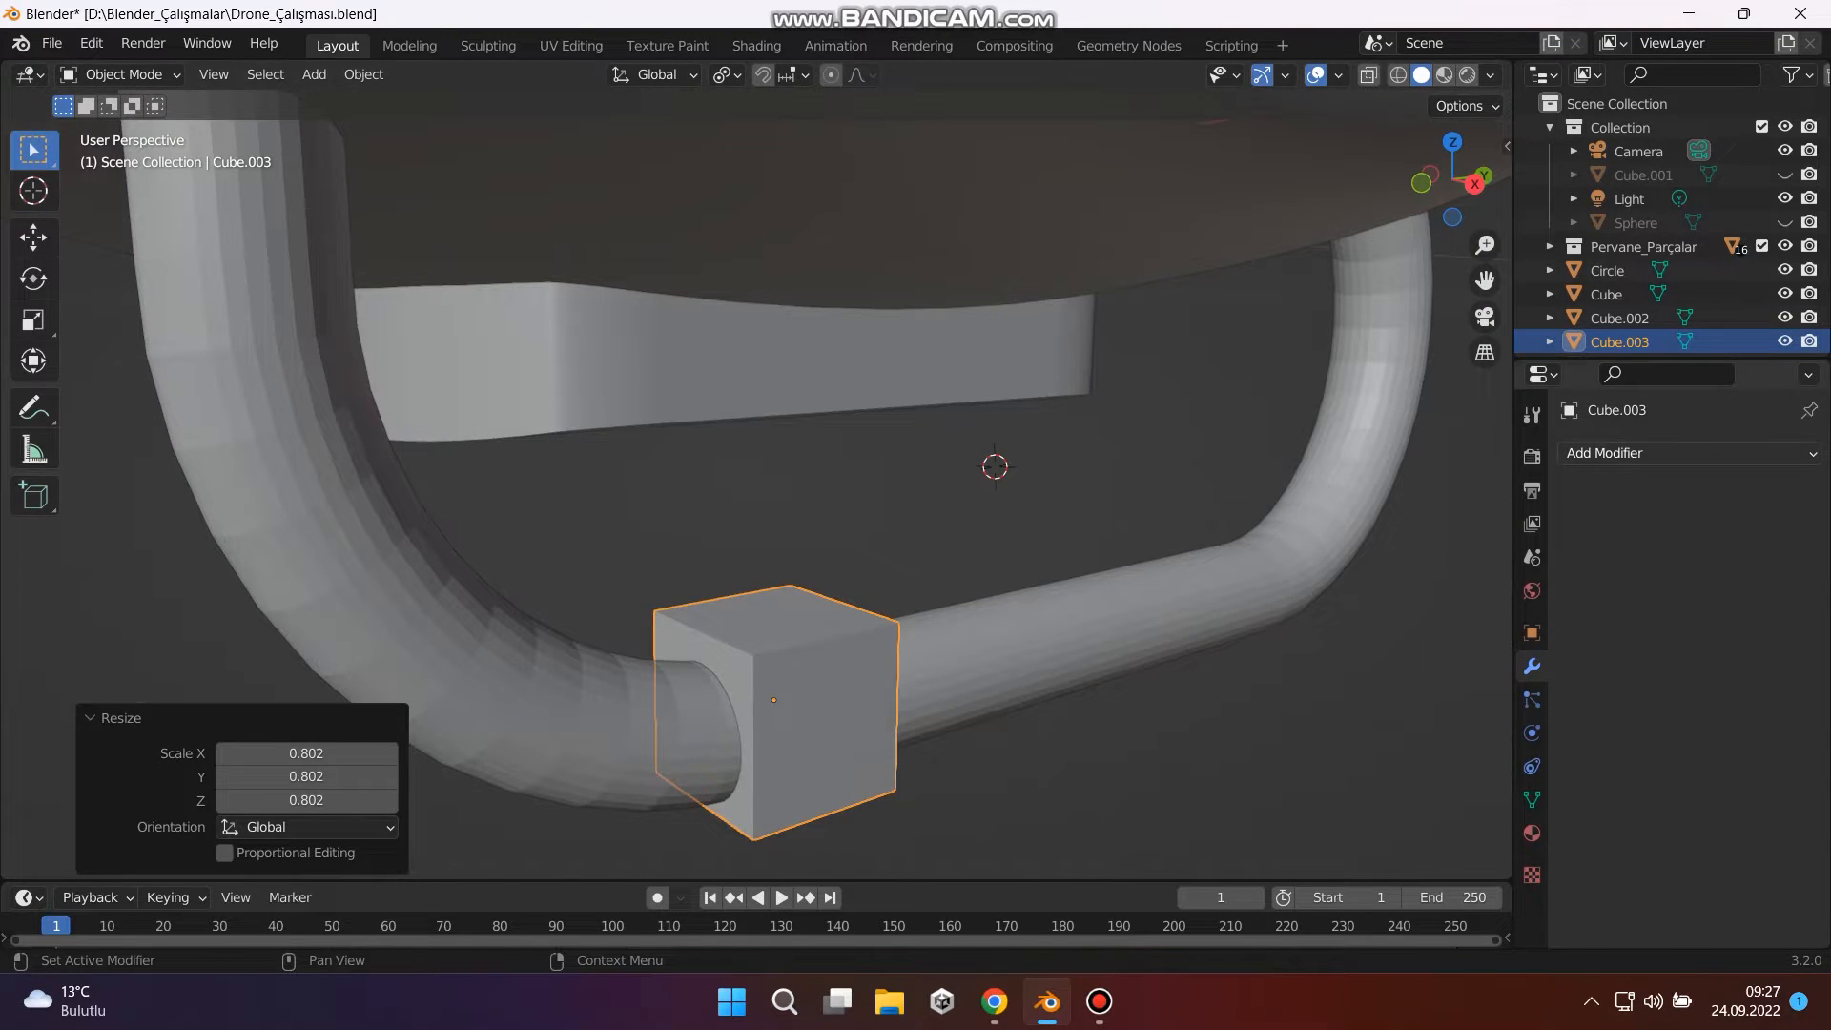
{"action": "left_click", "coordinate": [1687, 453]}
{"action": "left_click", "coordinate": [1364, 879]}
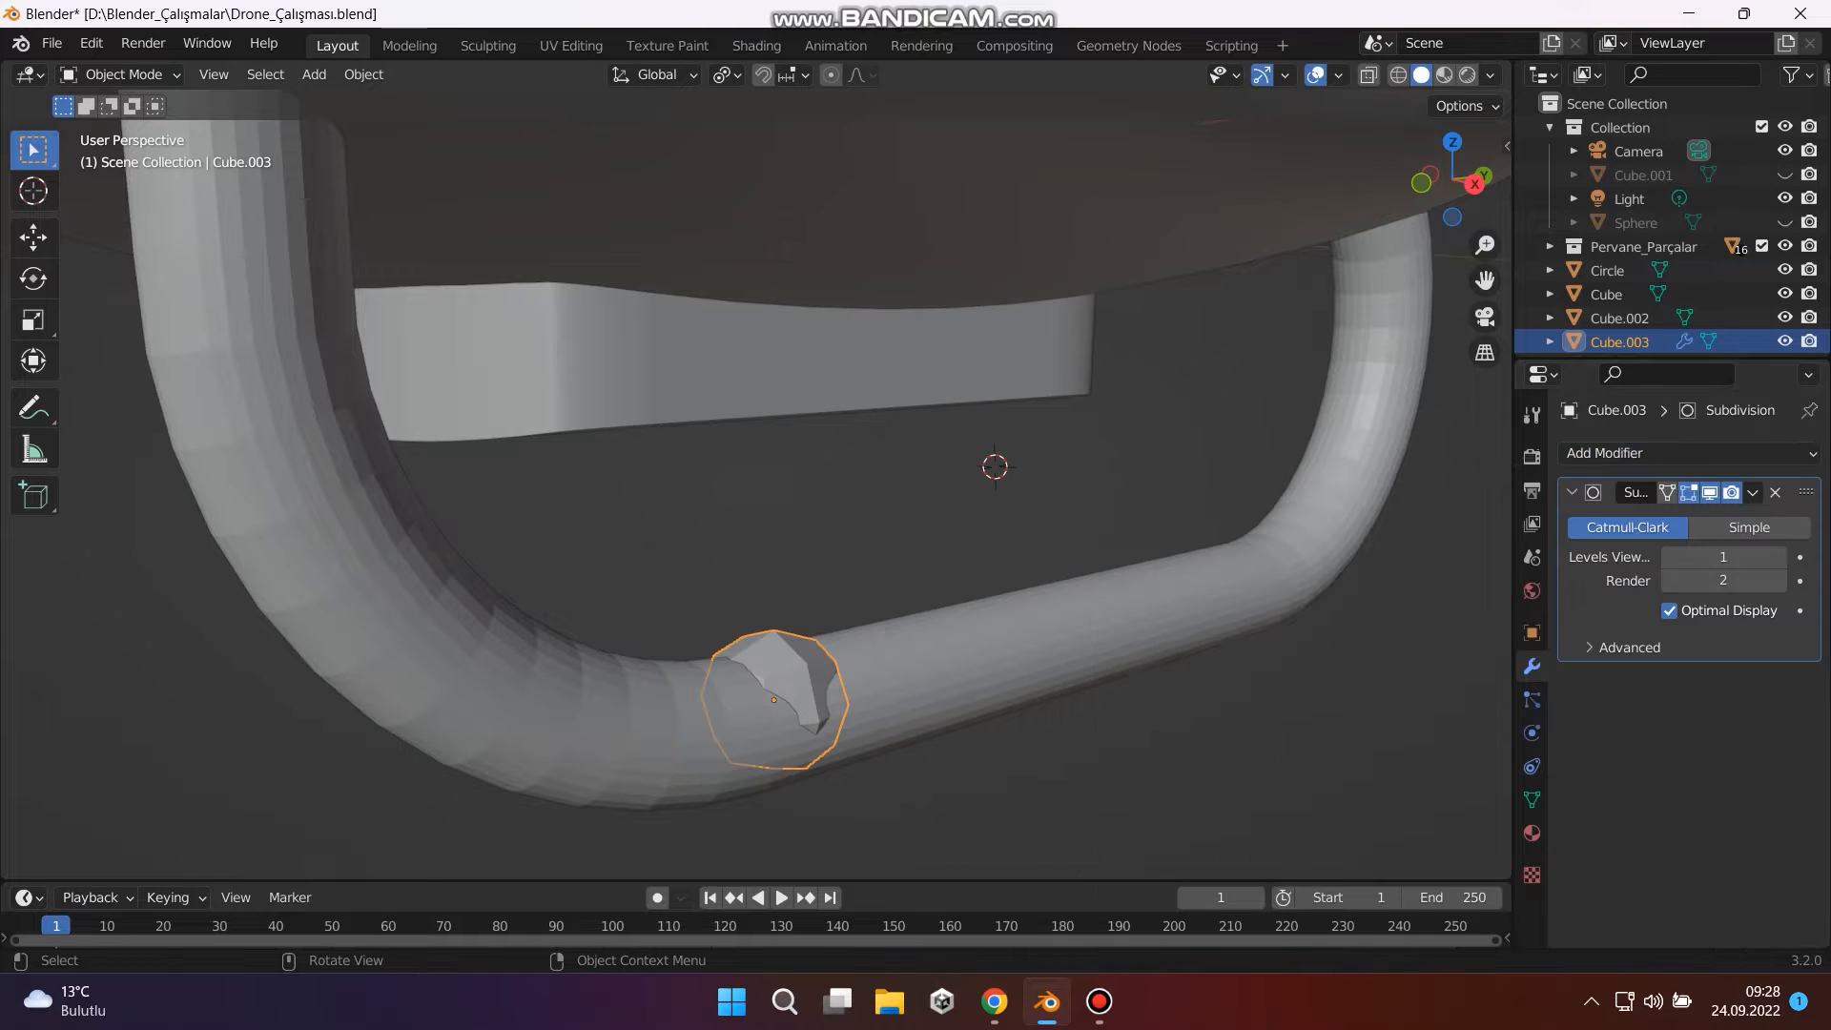
{"action": "left_click", "coordinate": [1778, 557]}
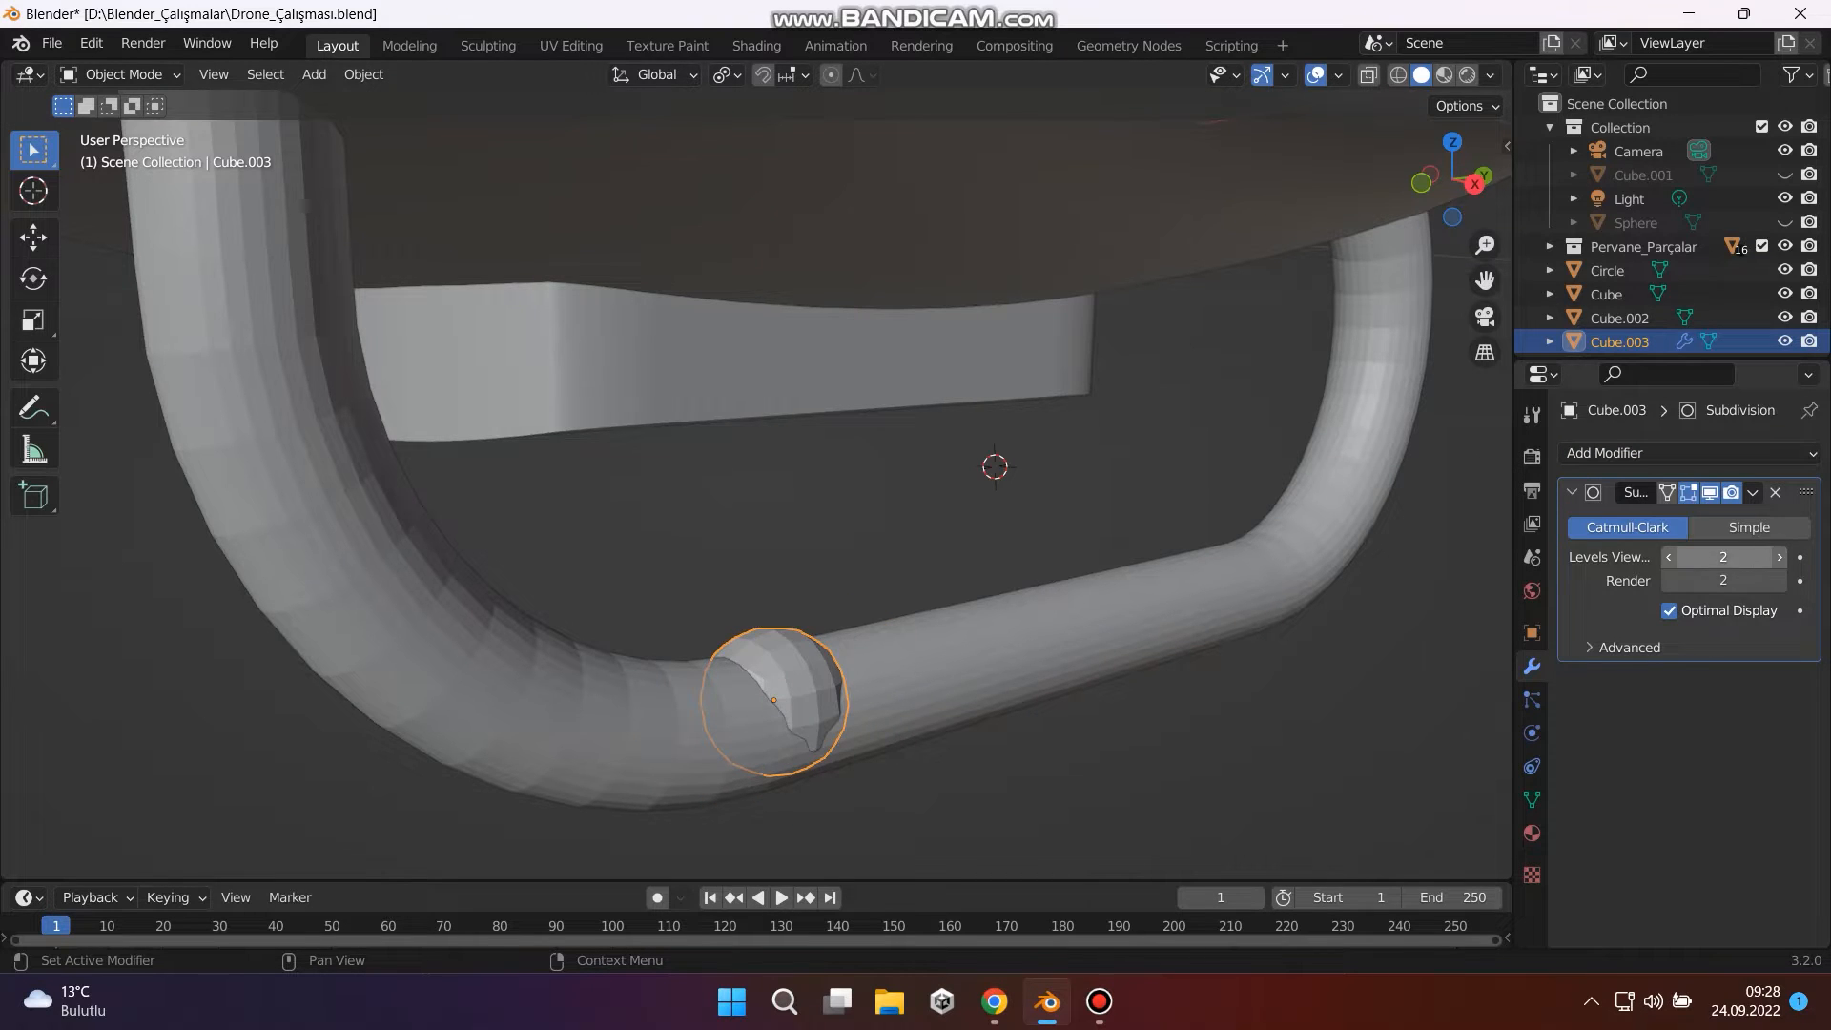
{"action": "left_click", "coordinate": [1667, 556]}
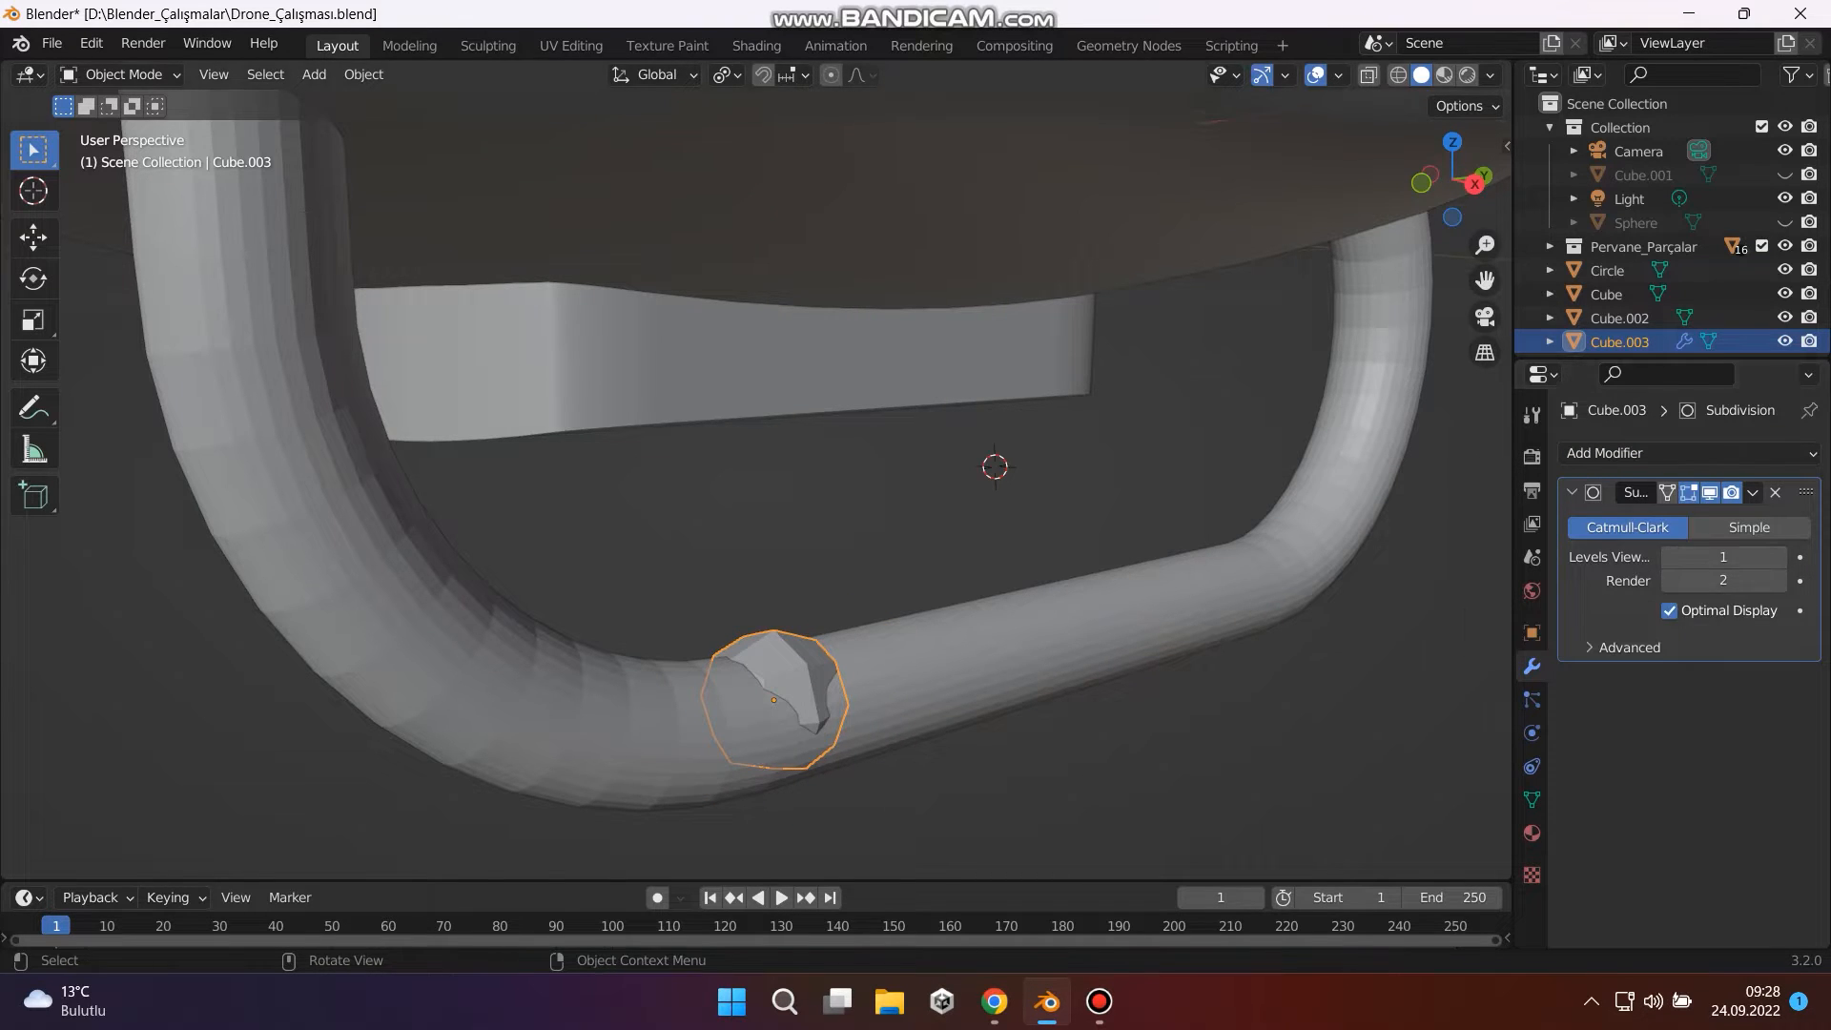
Cut a horizontal edge loop around the lower part of the cube, slid by a factor of about 0.588.
{"action": "key", "text": "Tab"}
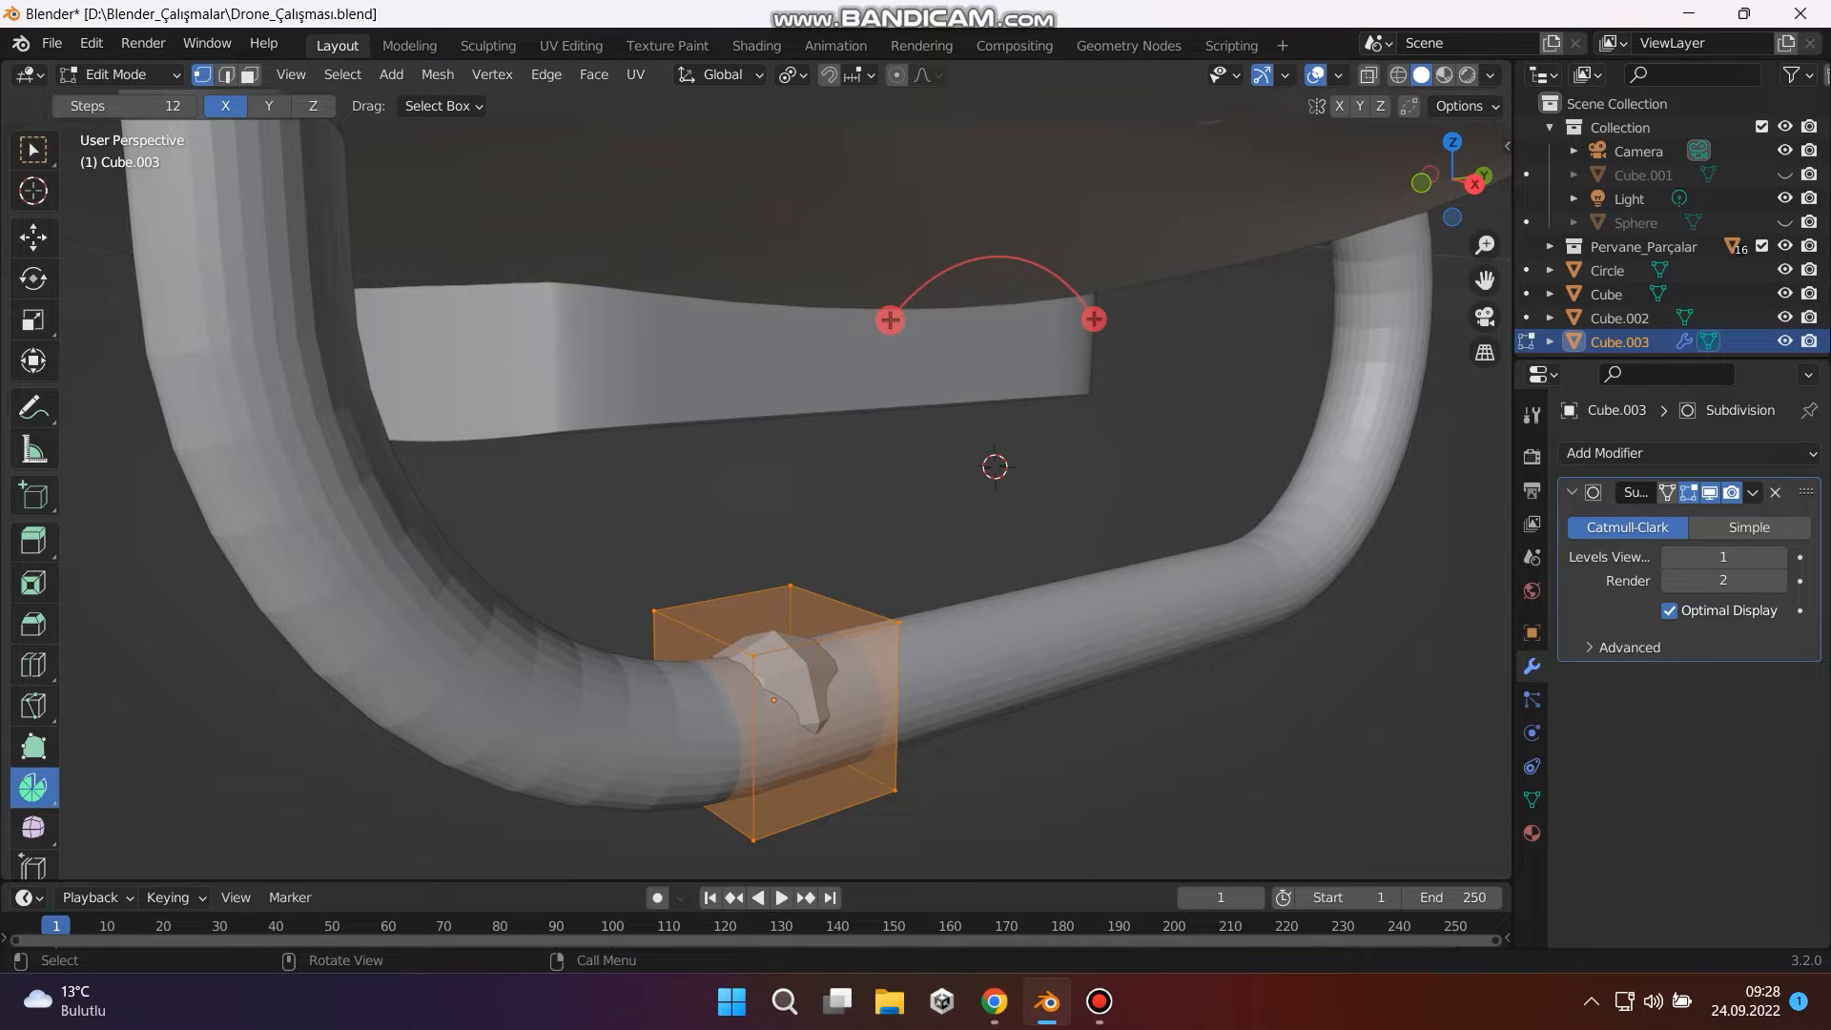
{"action": "key", "text": "ctrl+r"}
{"action": "left_click", "coordinate": [802, 732]}
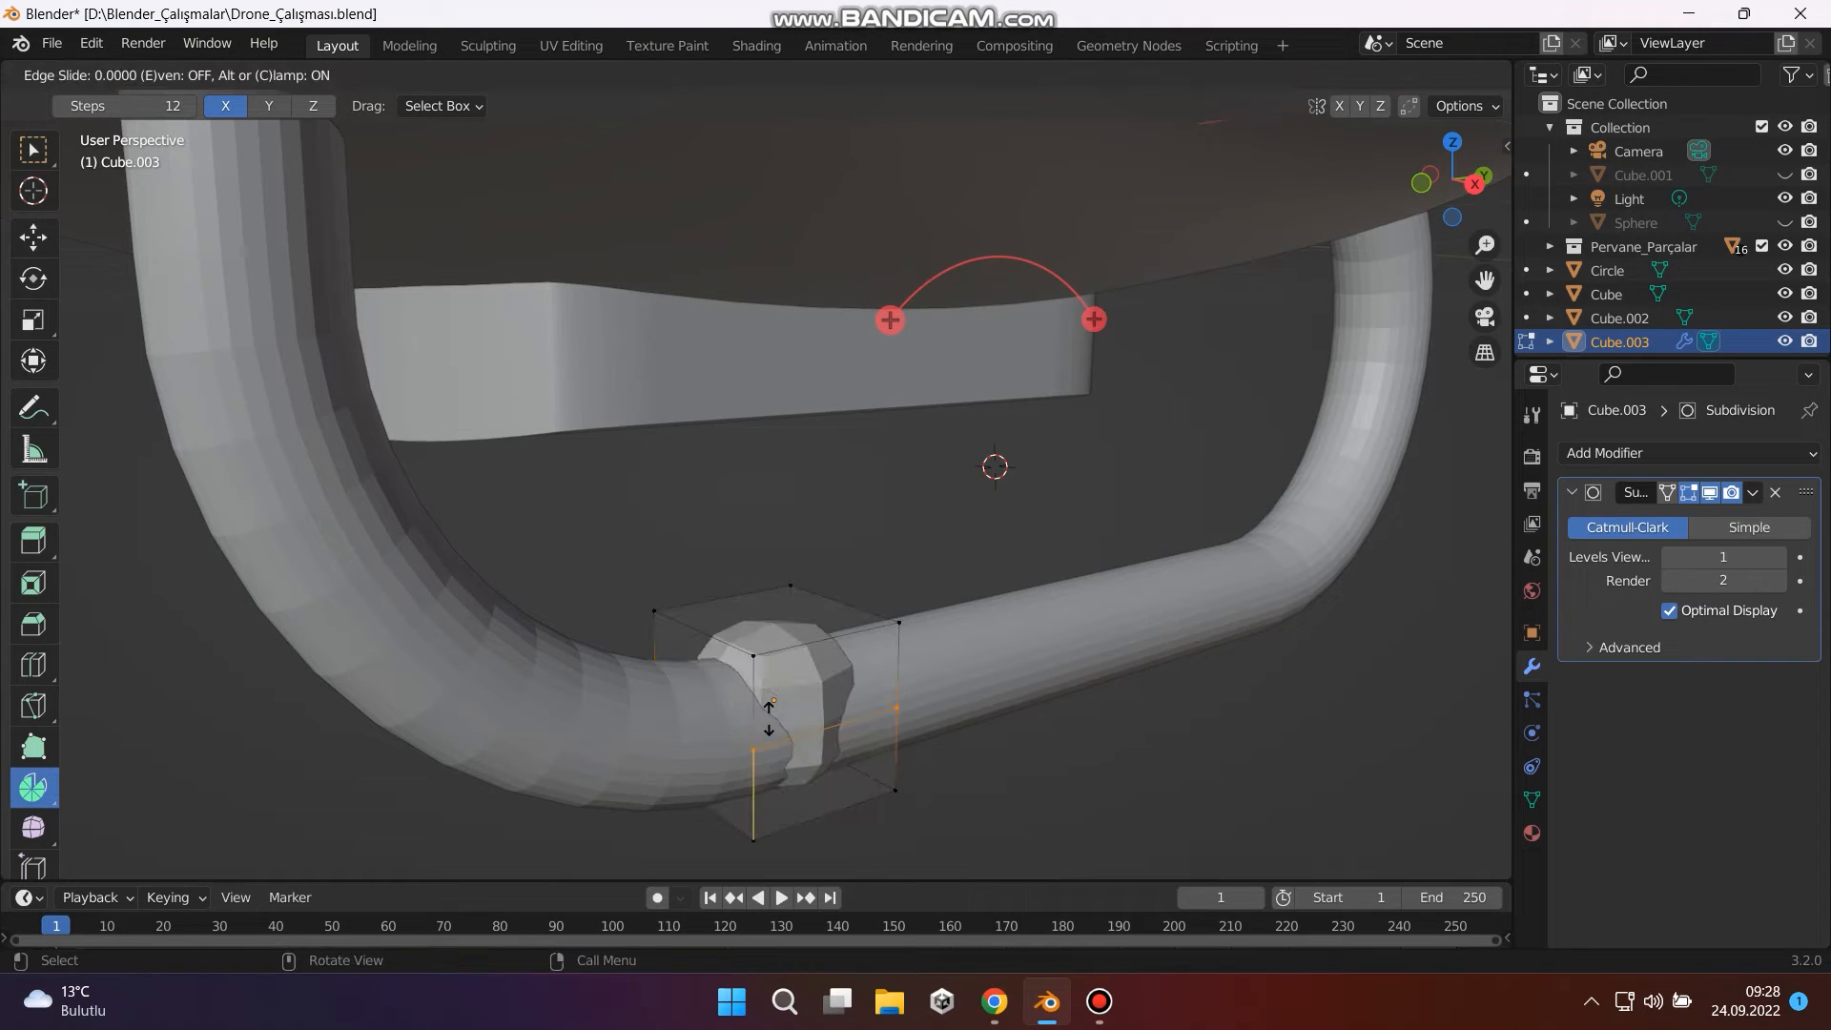
{"action": "left_click", "coordinate": [804, 771]}
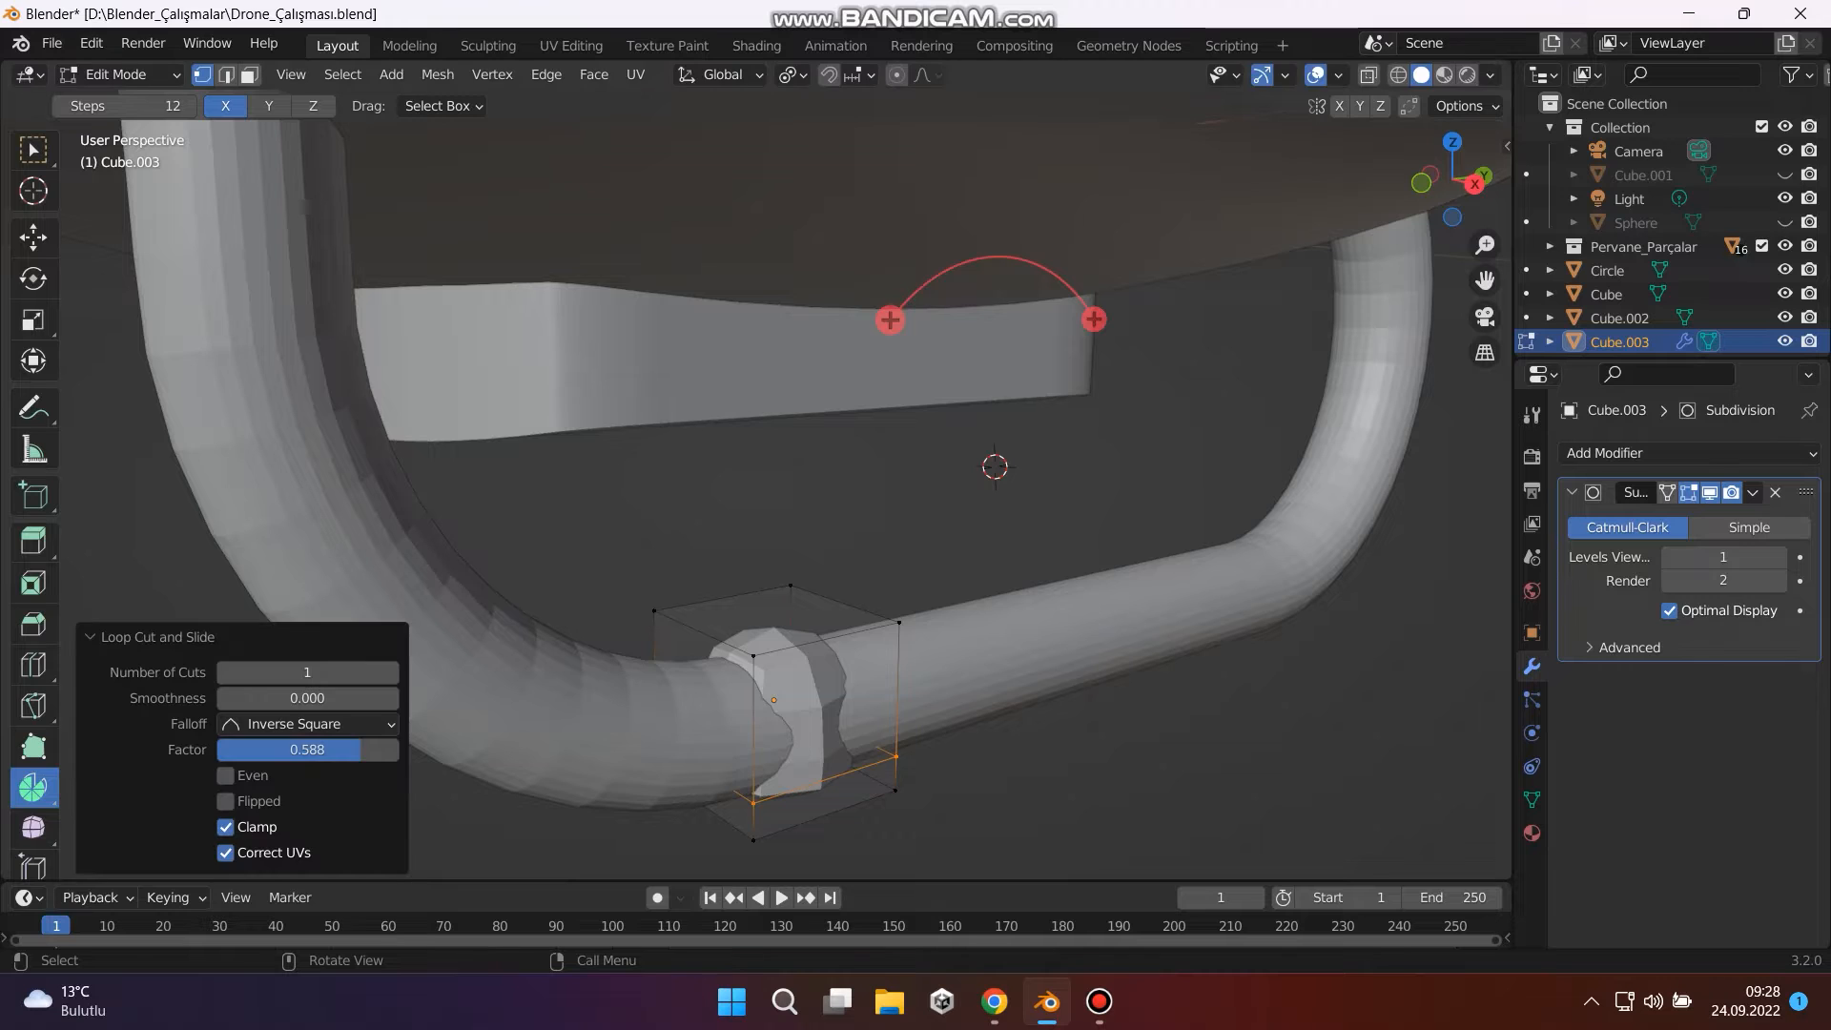
{"action": "key", "text": "shift+r"}
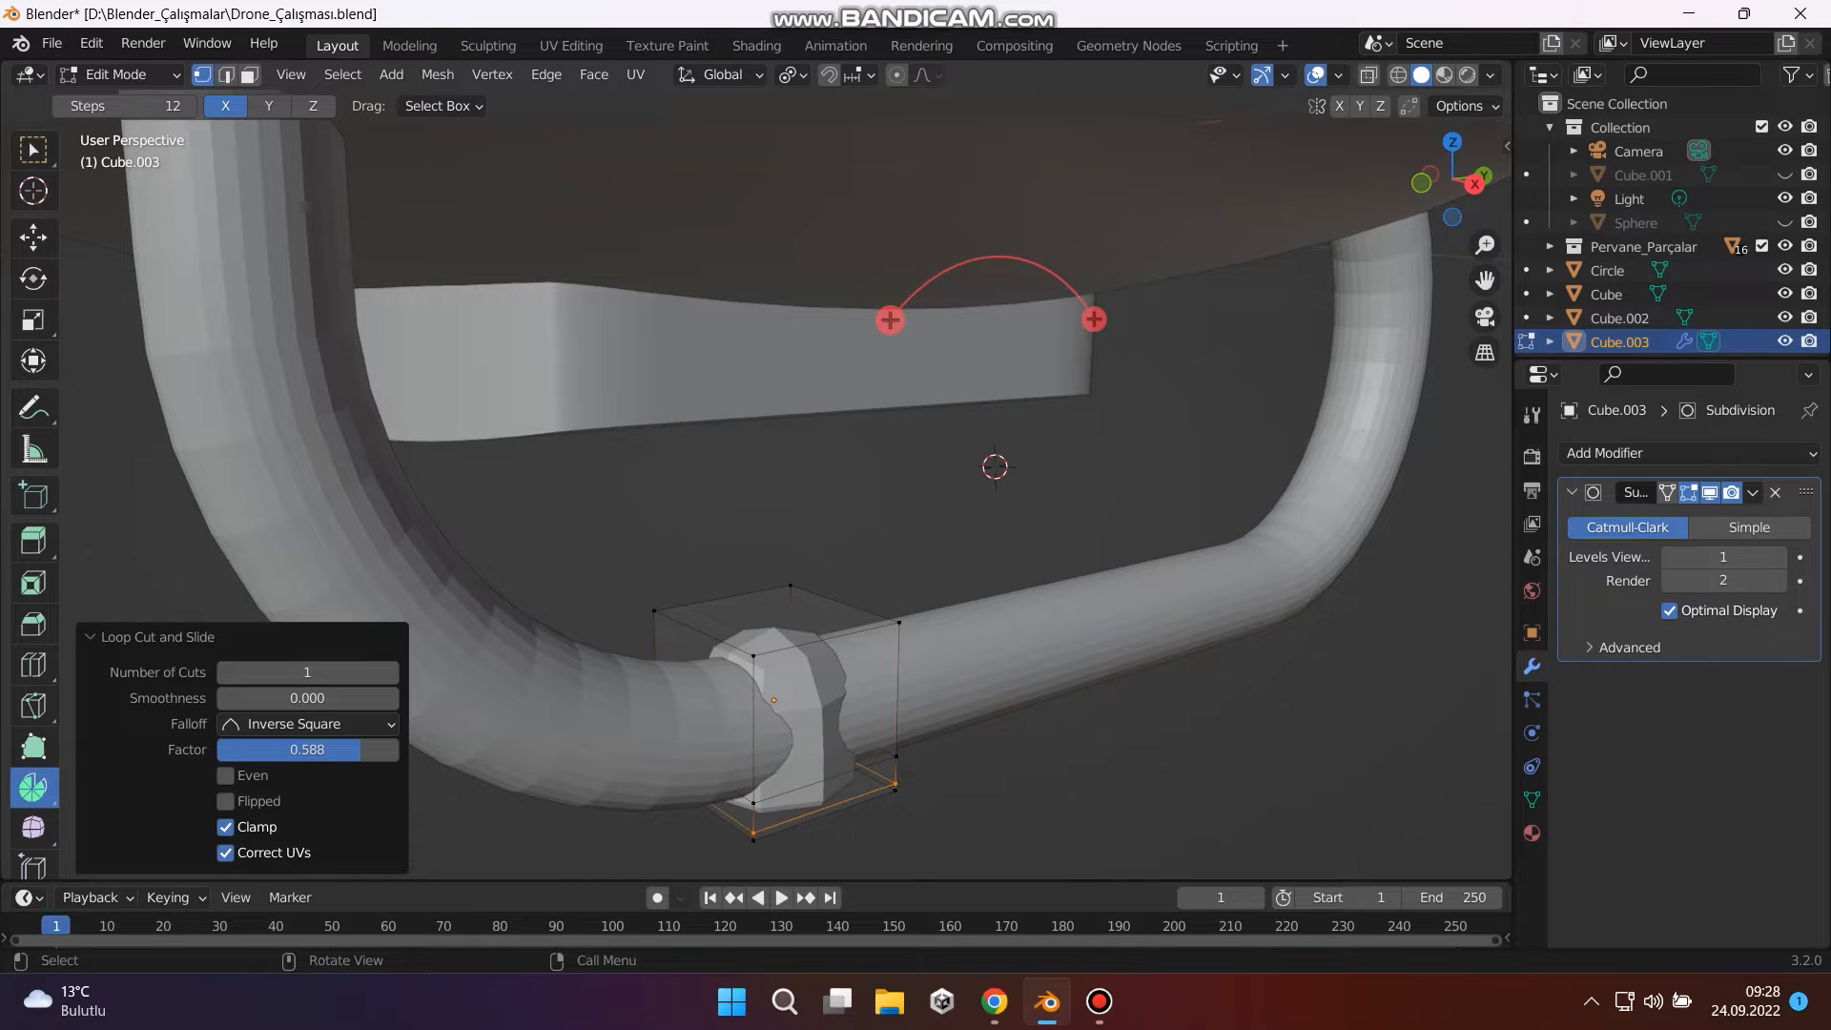
{"action": "key", "text": "ctrl+z"}
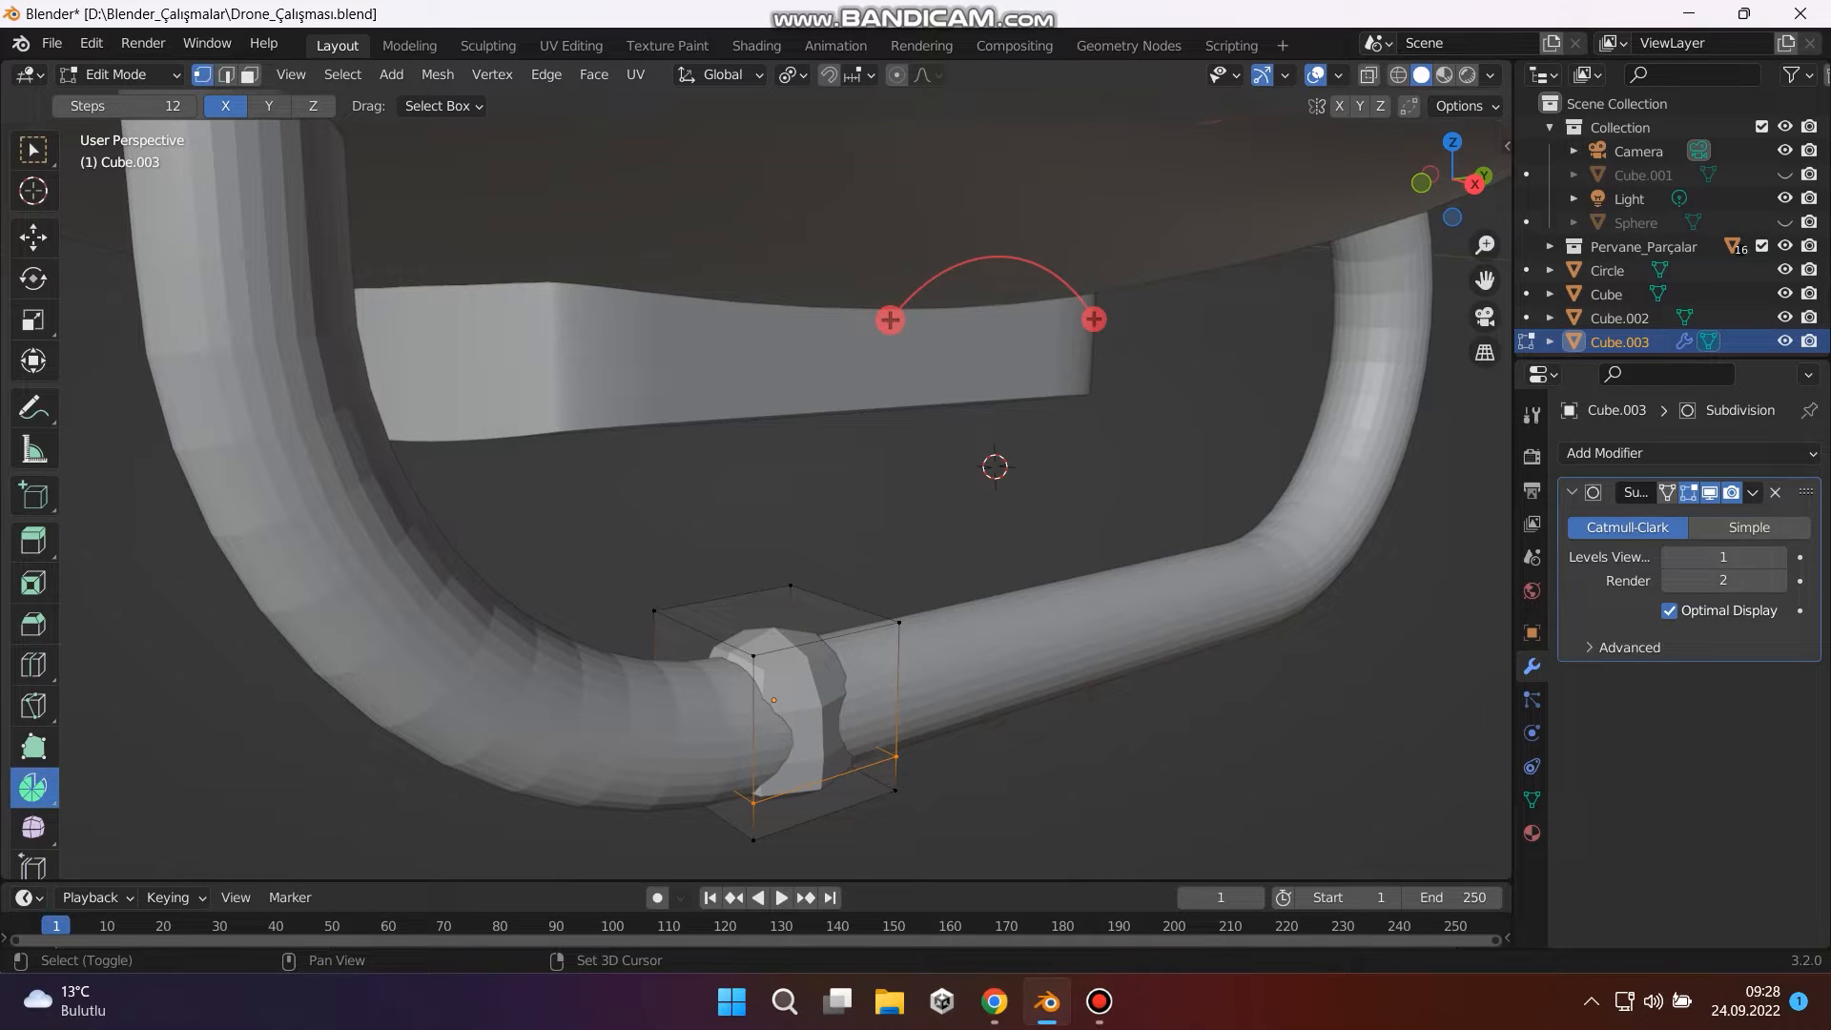
Cut a second horizontal edge loop near the cube's middle, slid by about -0.037, and scale it outward.
{"action": "key", "text": "ctrl+r"}
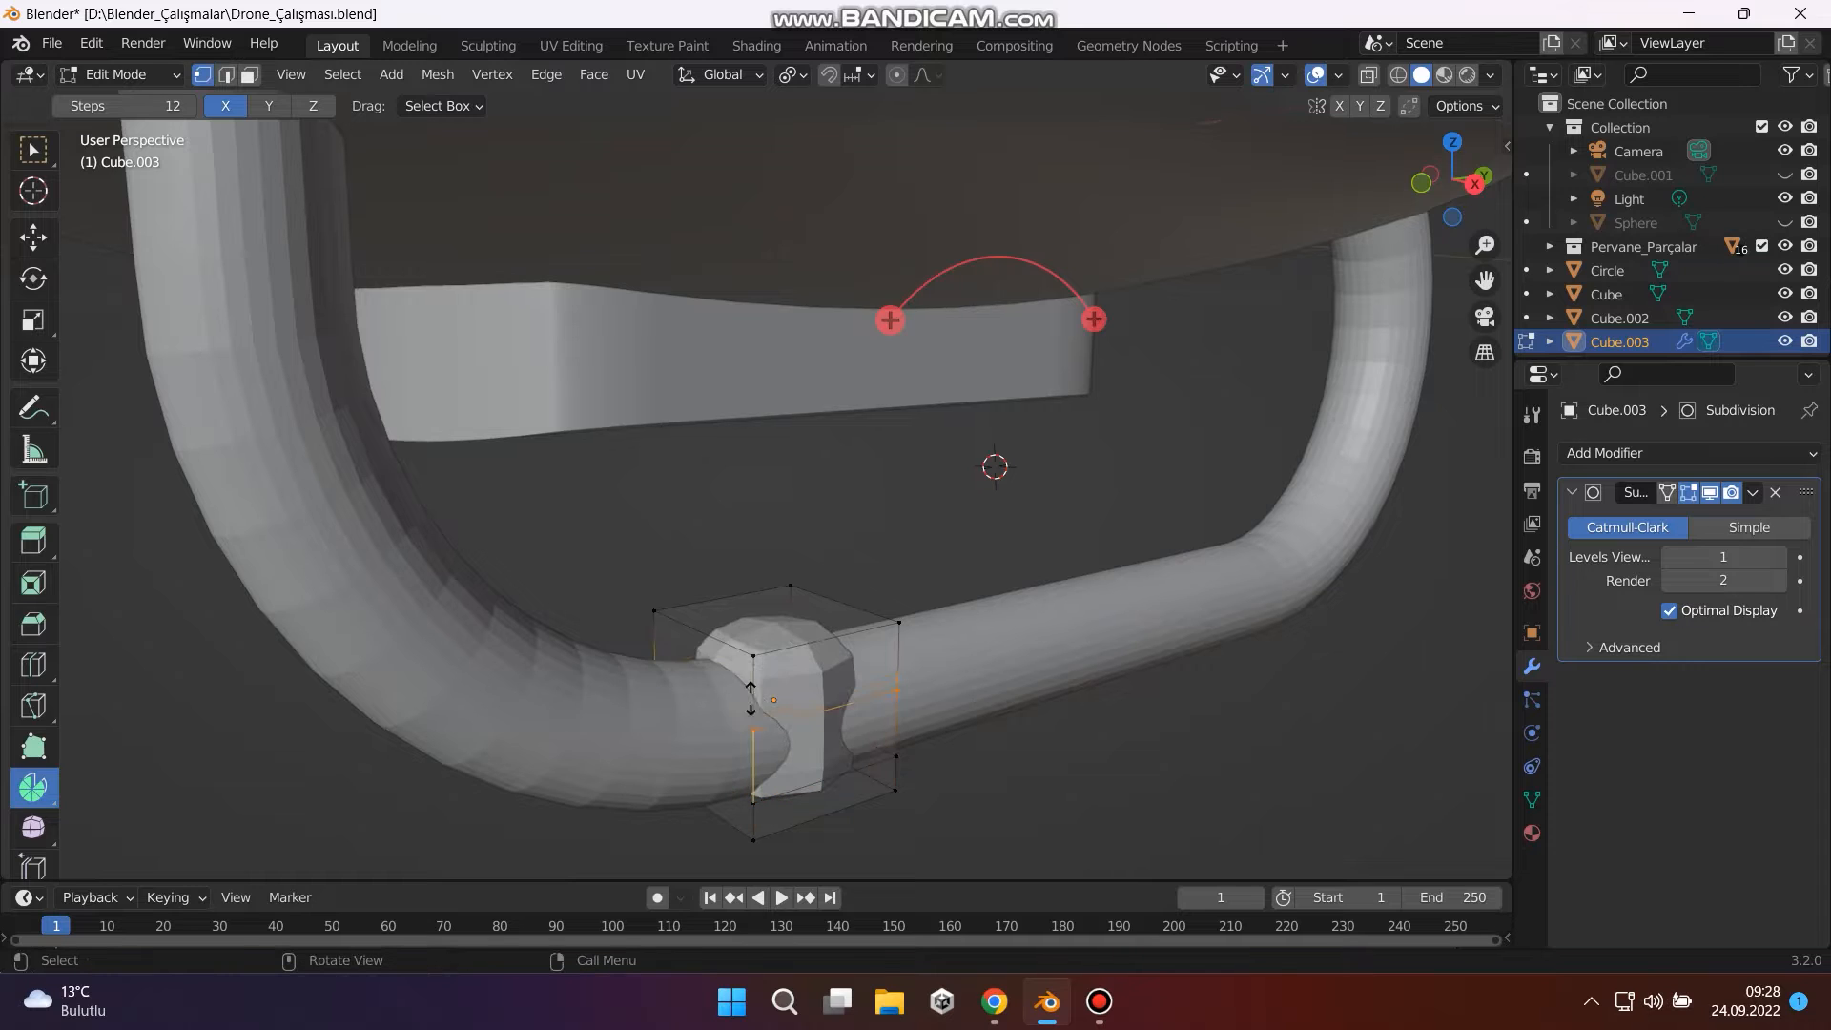
{"action": "left_click", "coordinate": [758, 668]}
{"action": "left_click", "coordinate": [758, 677]}
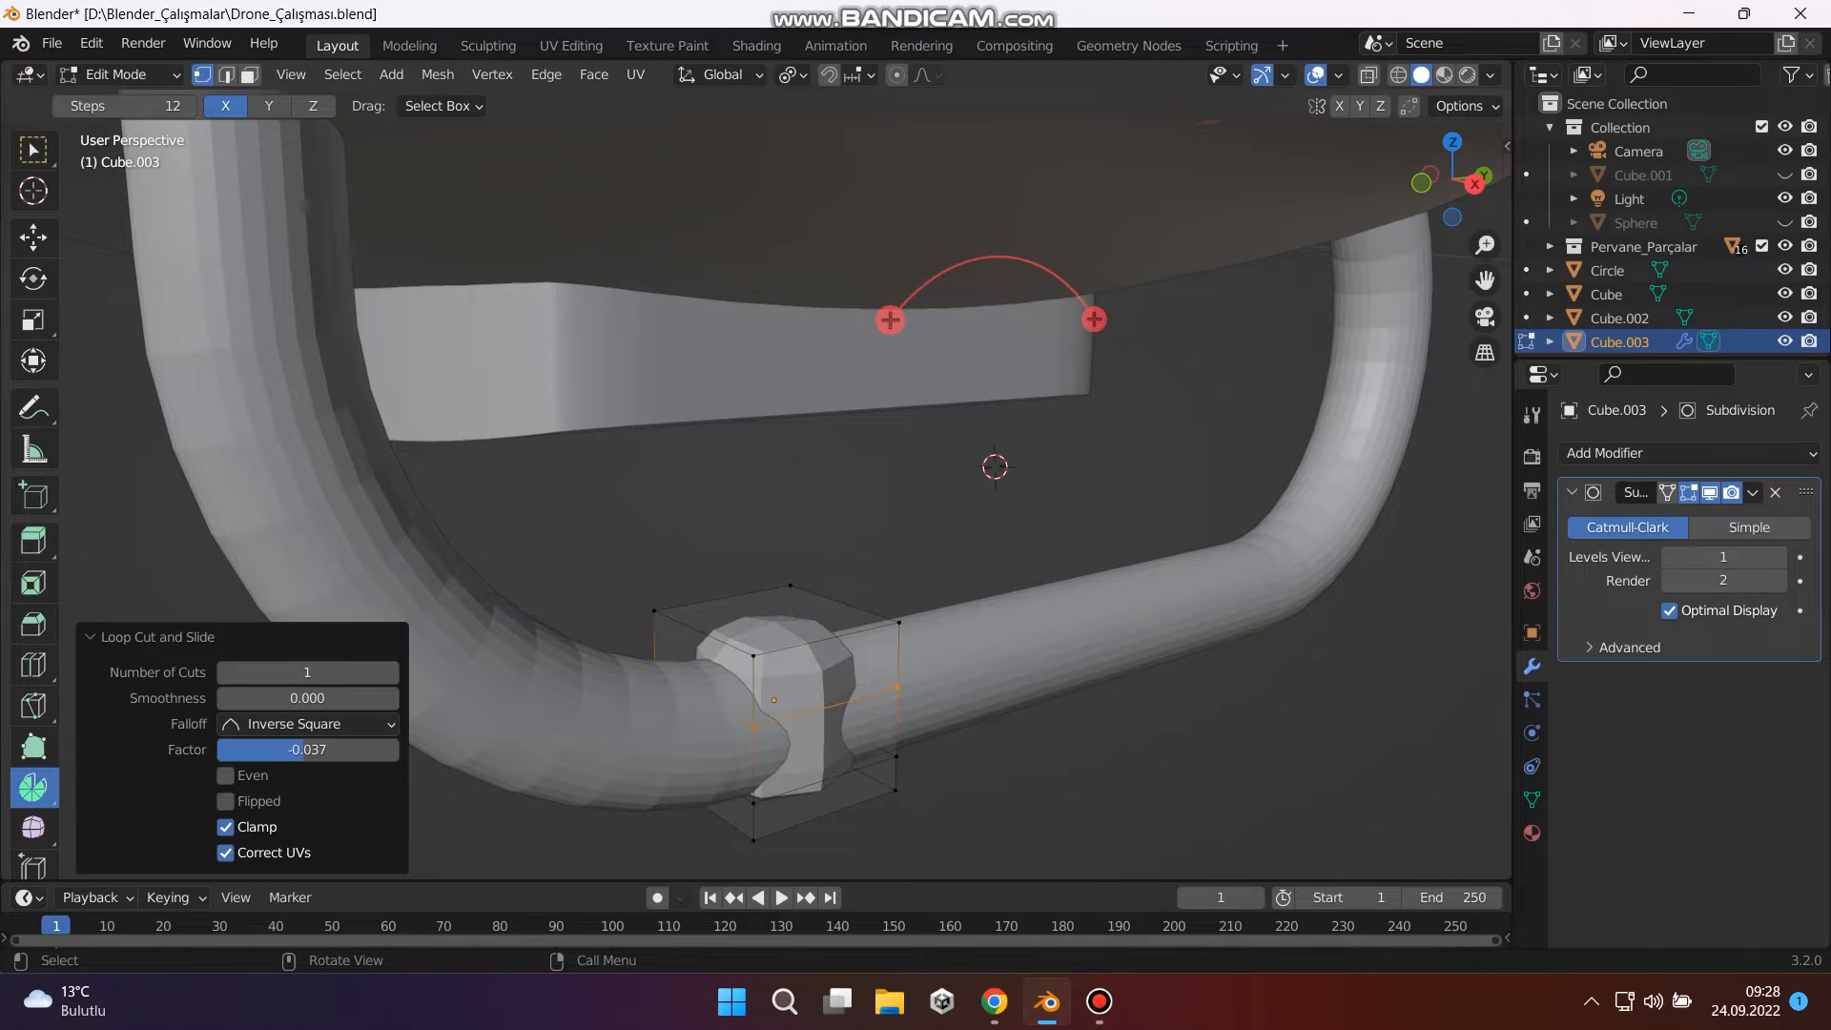
{"action": "key", "text": "s"}
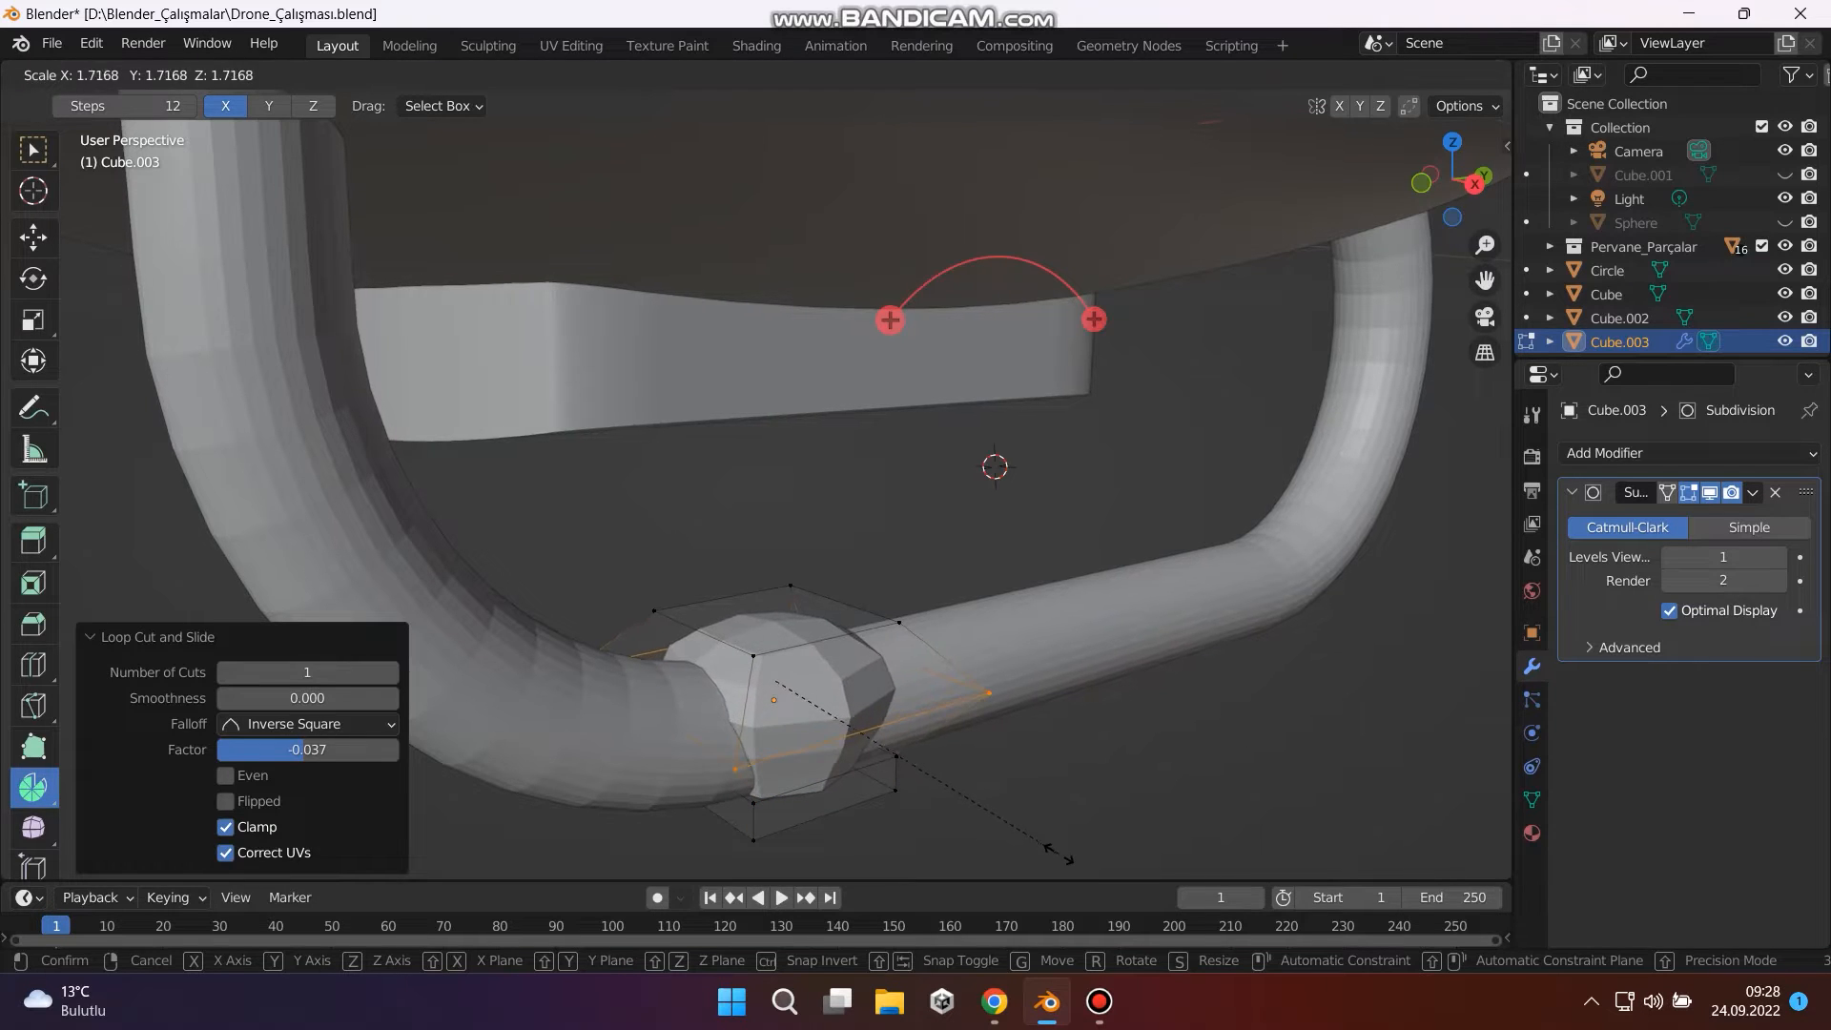
{"action": "left_click", "coordinate": [987, 799]}
{"action": "middle_click_drag", "start_coordinate": [987, 799], "coordinate": [954, 759]}
{"action": "key", "text": "alt+a"}
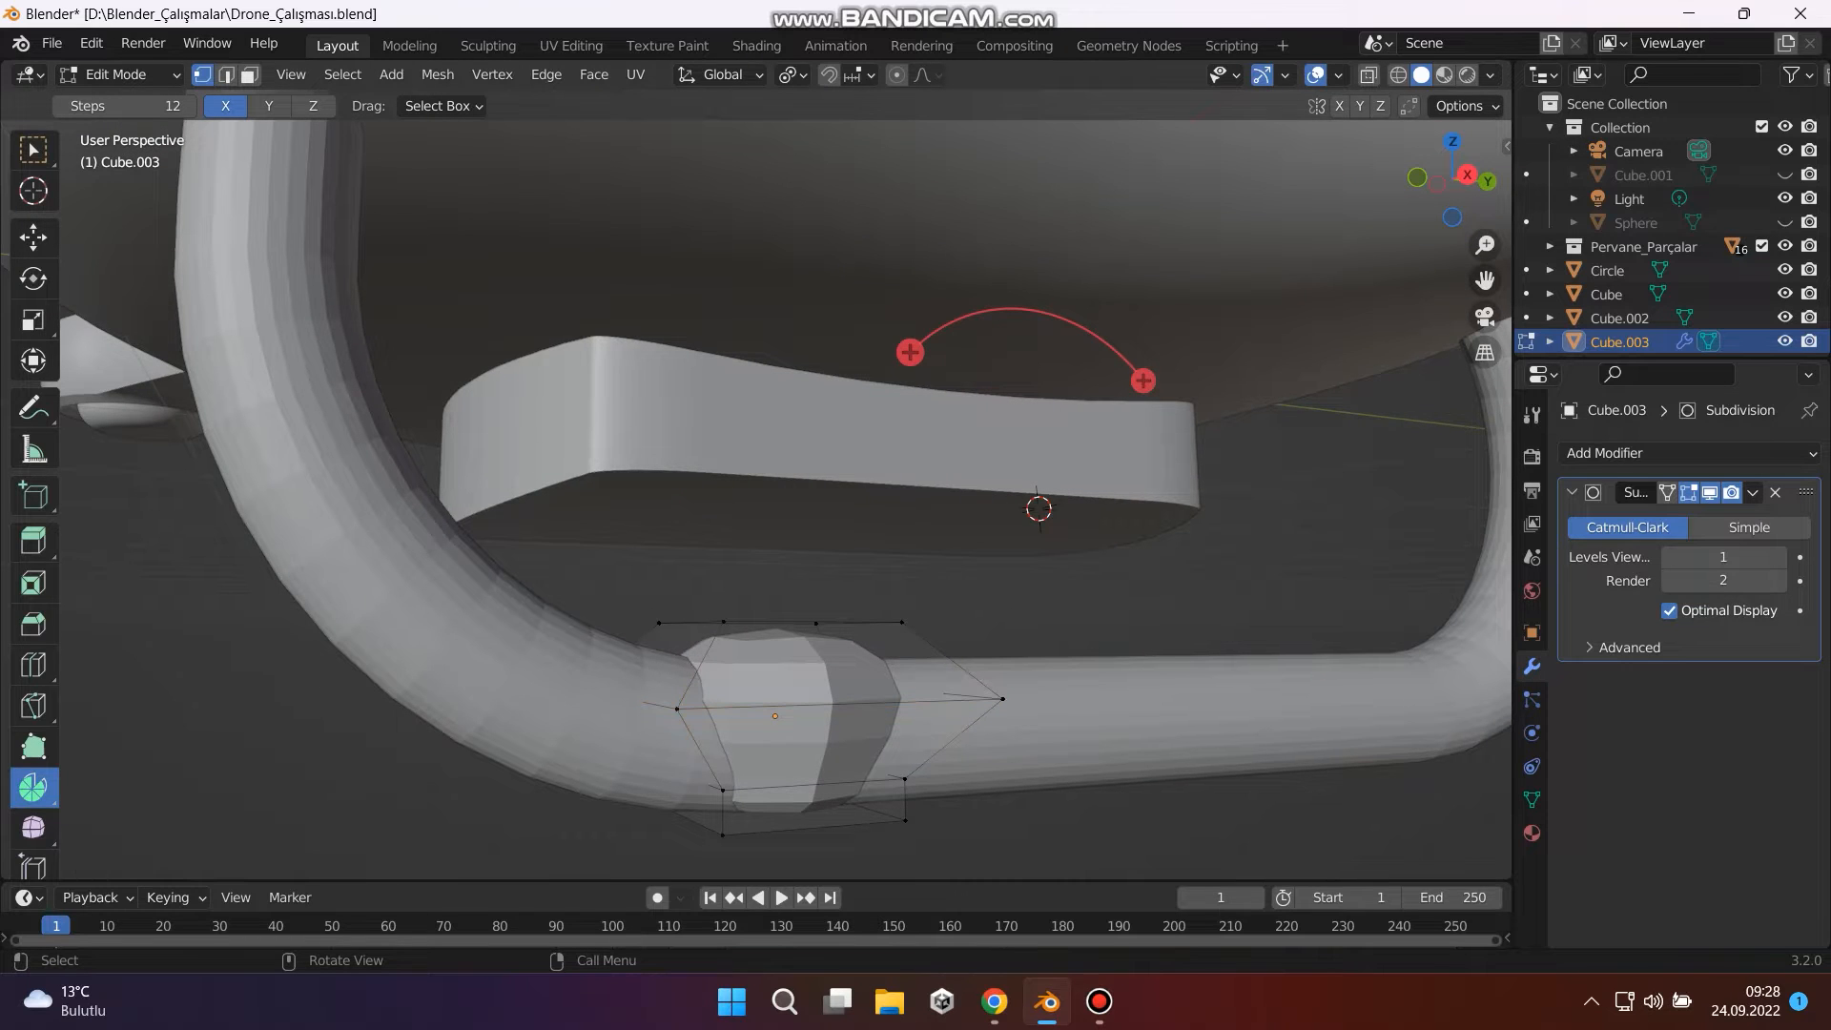
Scale the cube's lower edge loop outward by about 1.433.
{"action": "key", "text": "w"}
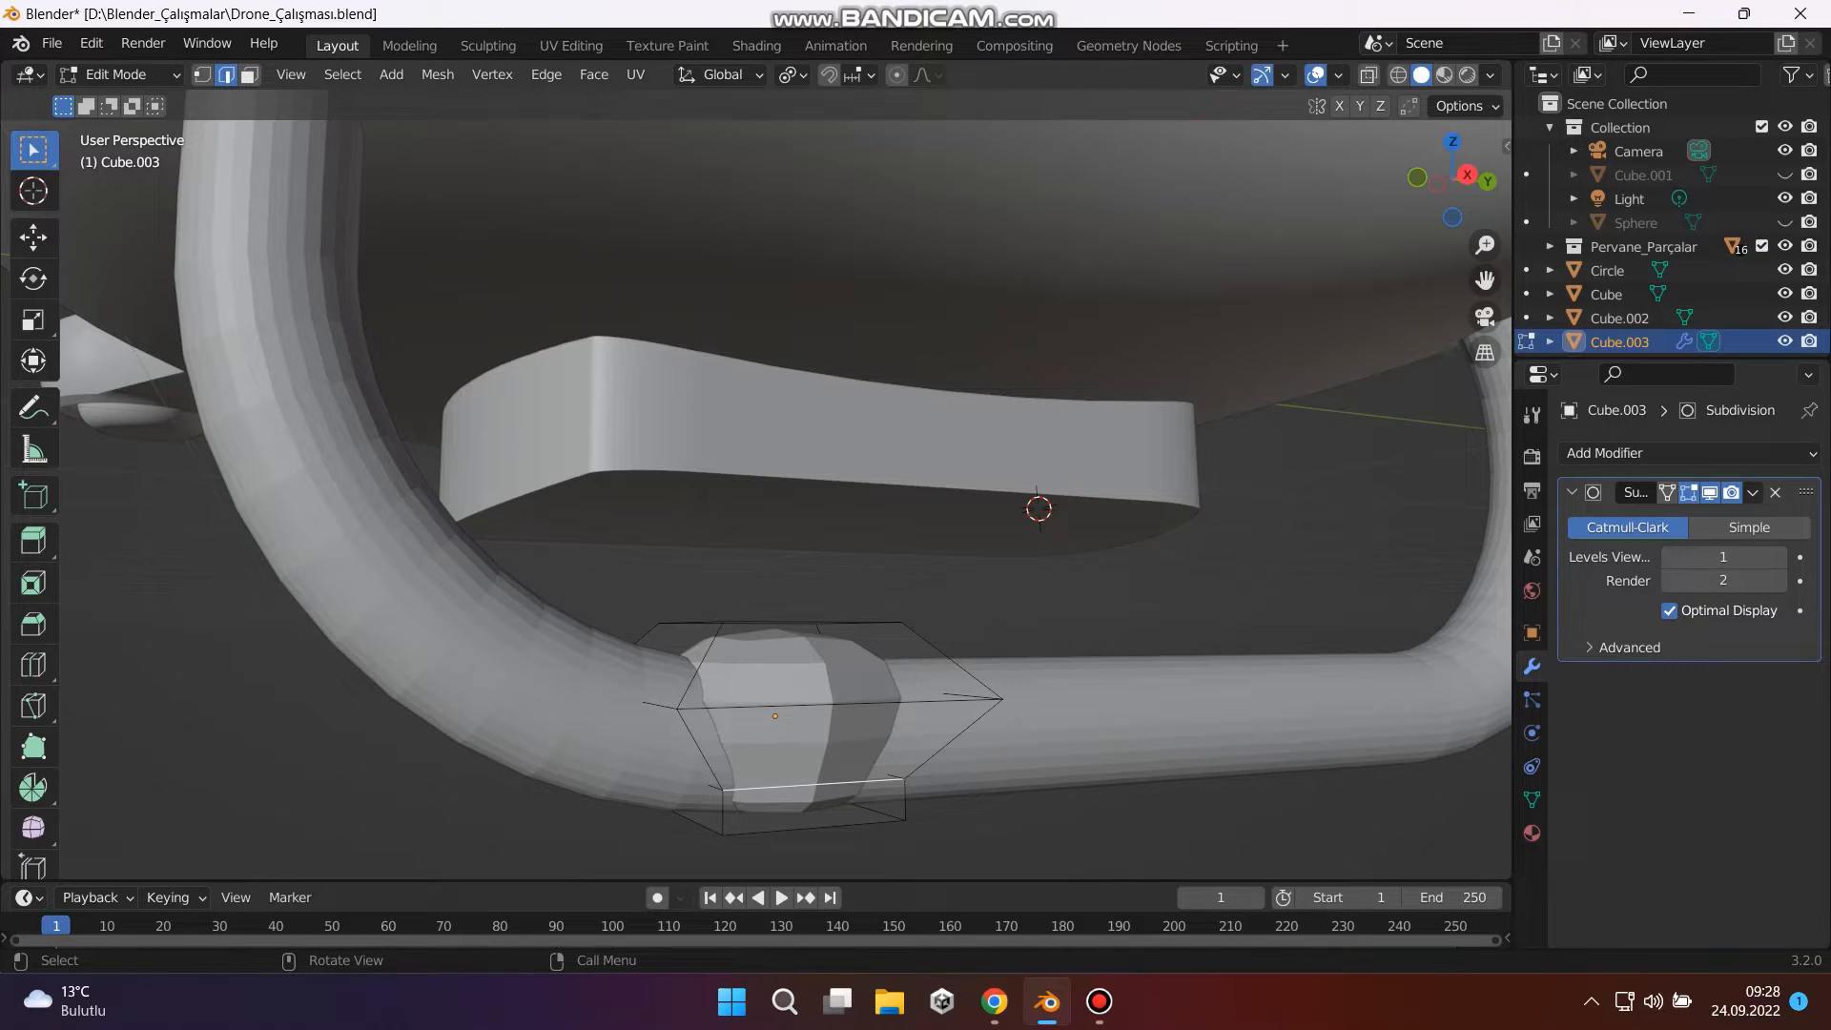
{"action": "key", "text": "s"}
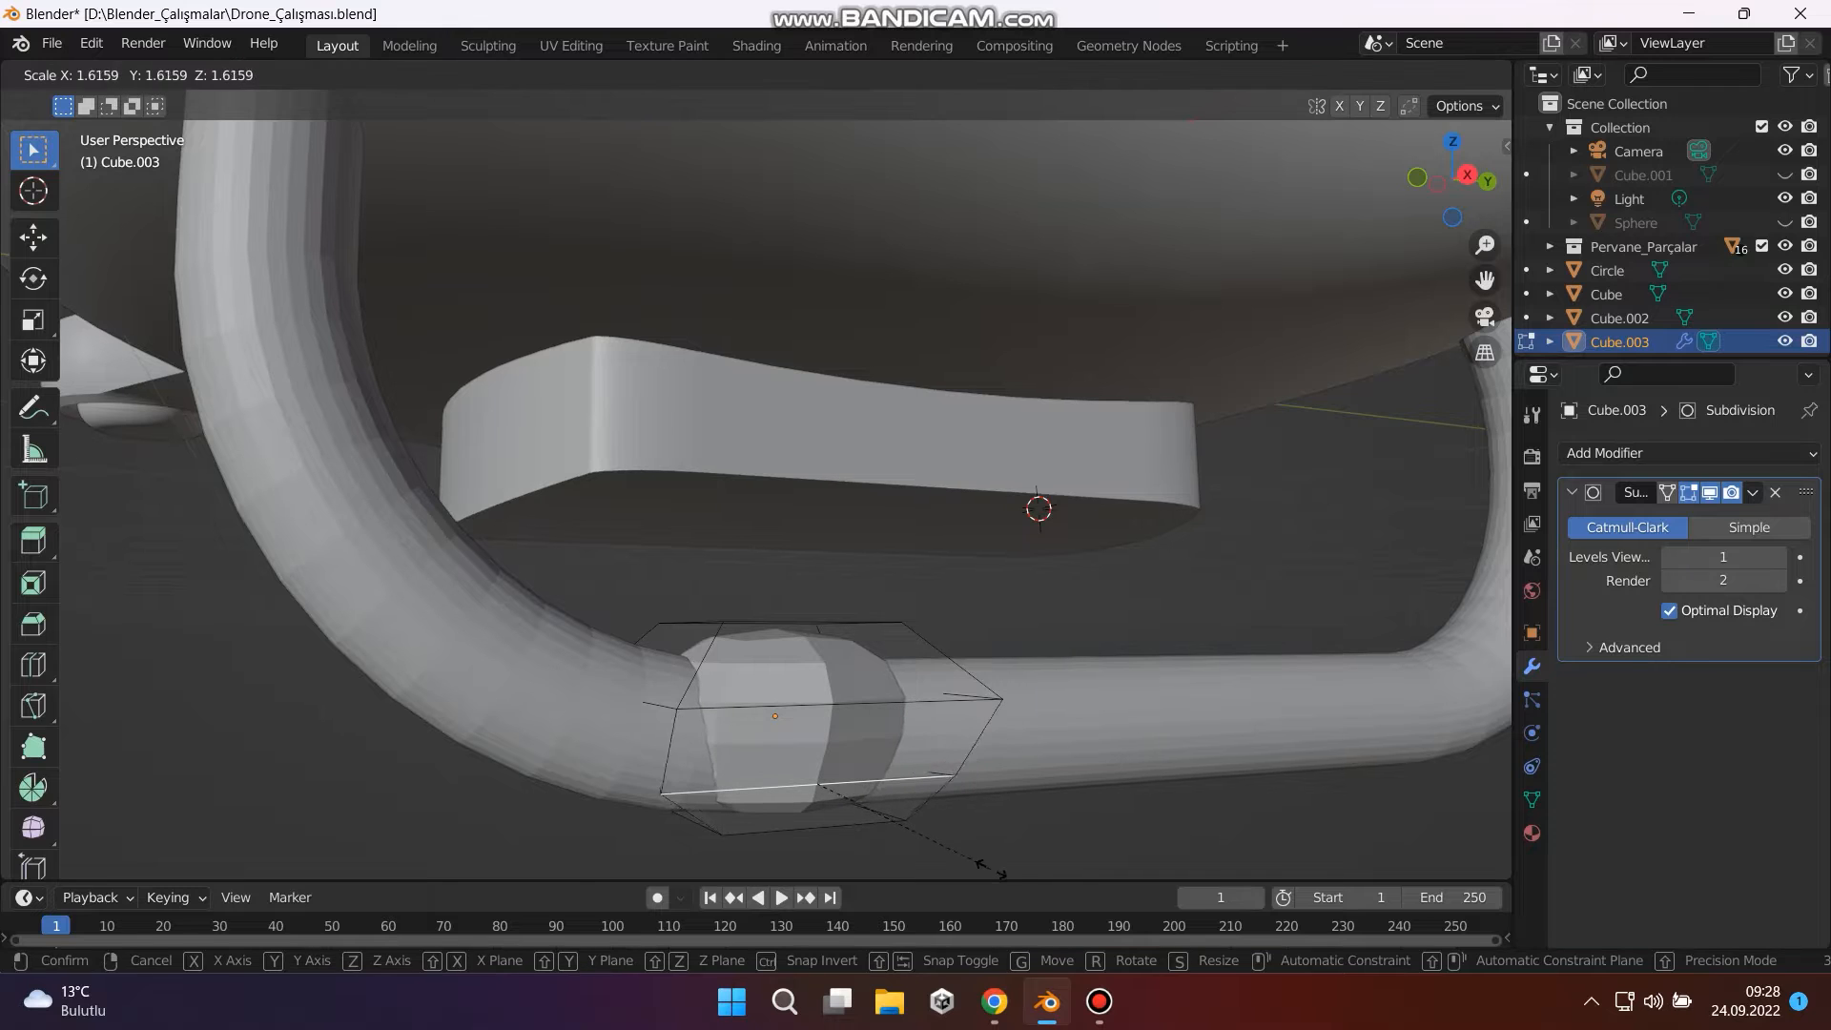
{"action": "key", "text": "Escape"}
{"action": "middle_click_drag", "start_coordinate": [763, 668], "coordinate": [991, 820]}
{"action": "key", "text": "s"}
{"action": "key", "text": "Return"}
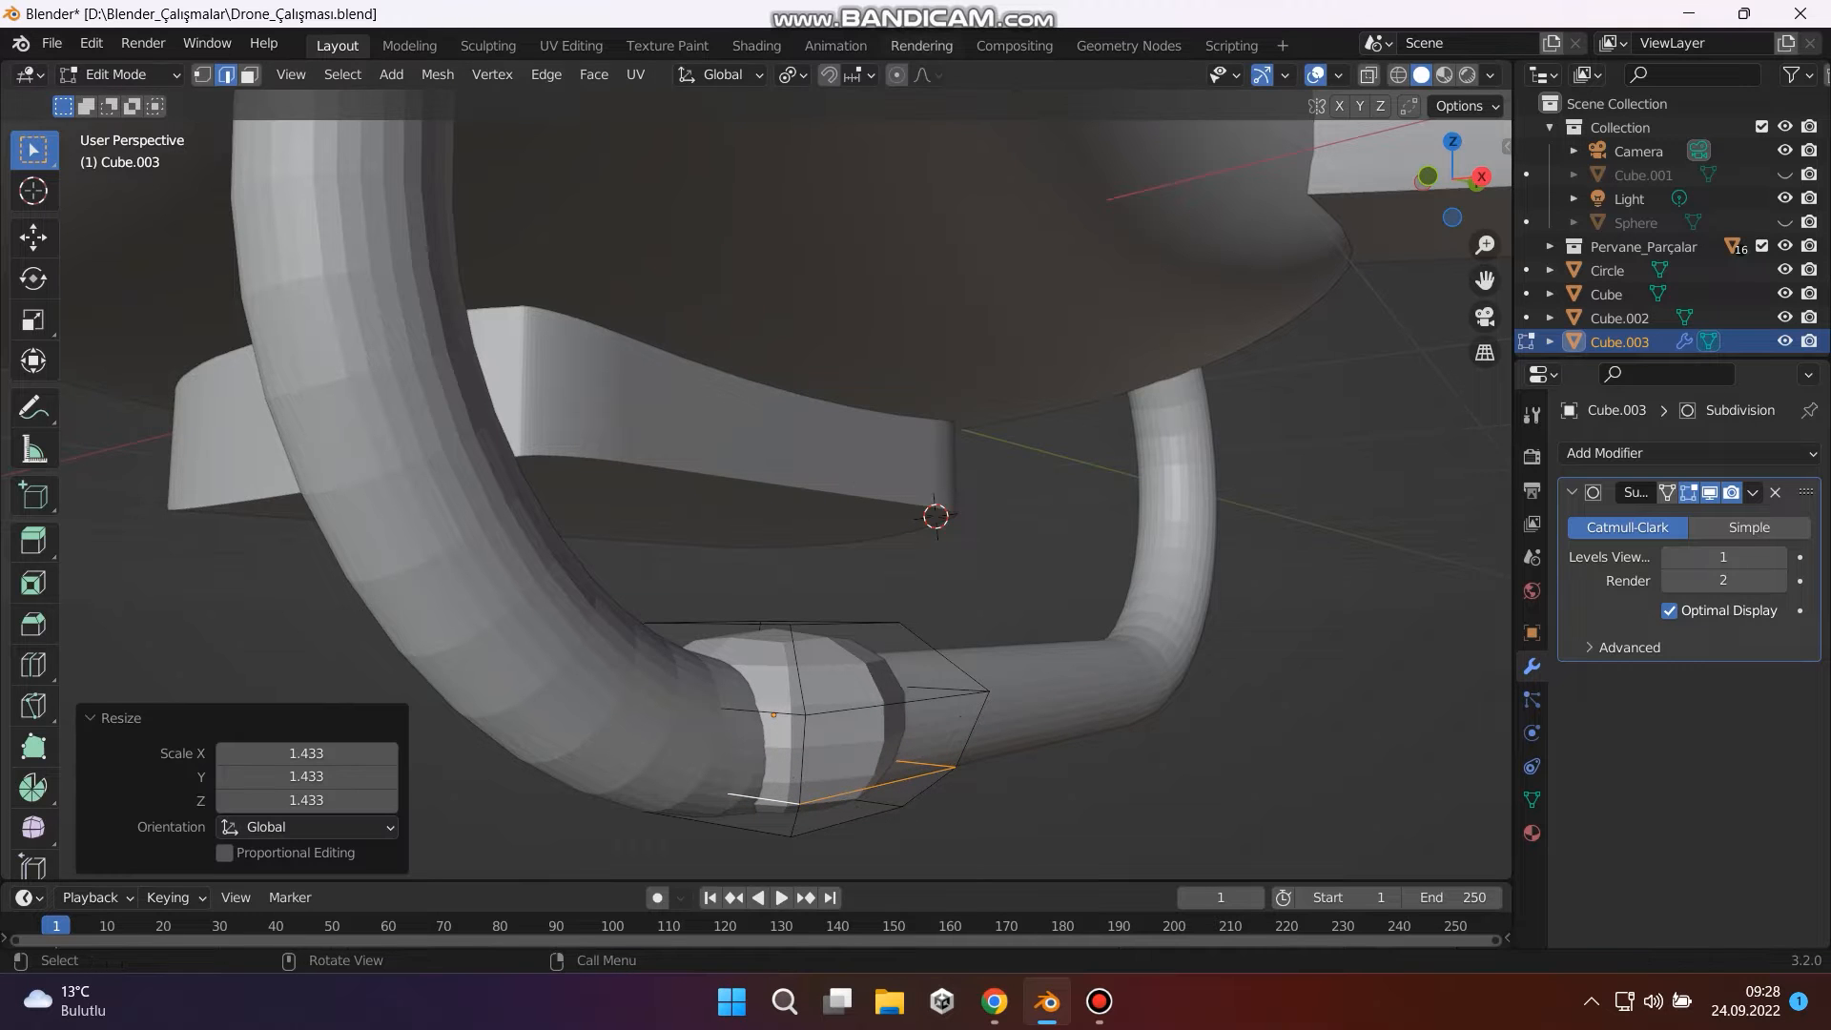
Select the edges around the cube's bottom face and move the face downward along Z.
{"action": "middle_click_drag", "start_coordinate": [960, 716], "coordinate": [801, 667]}
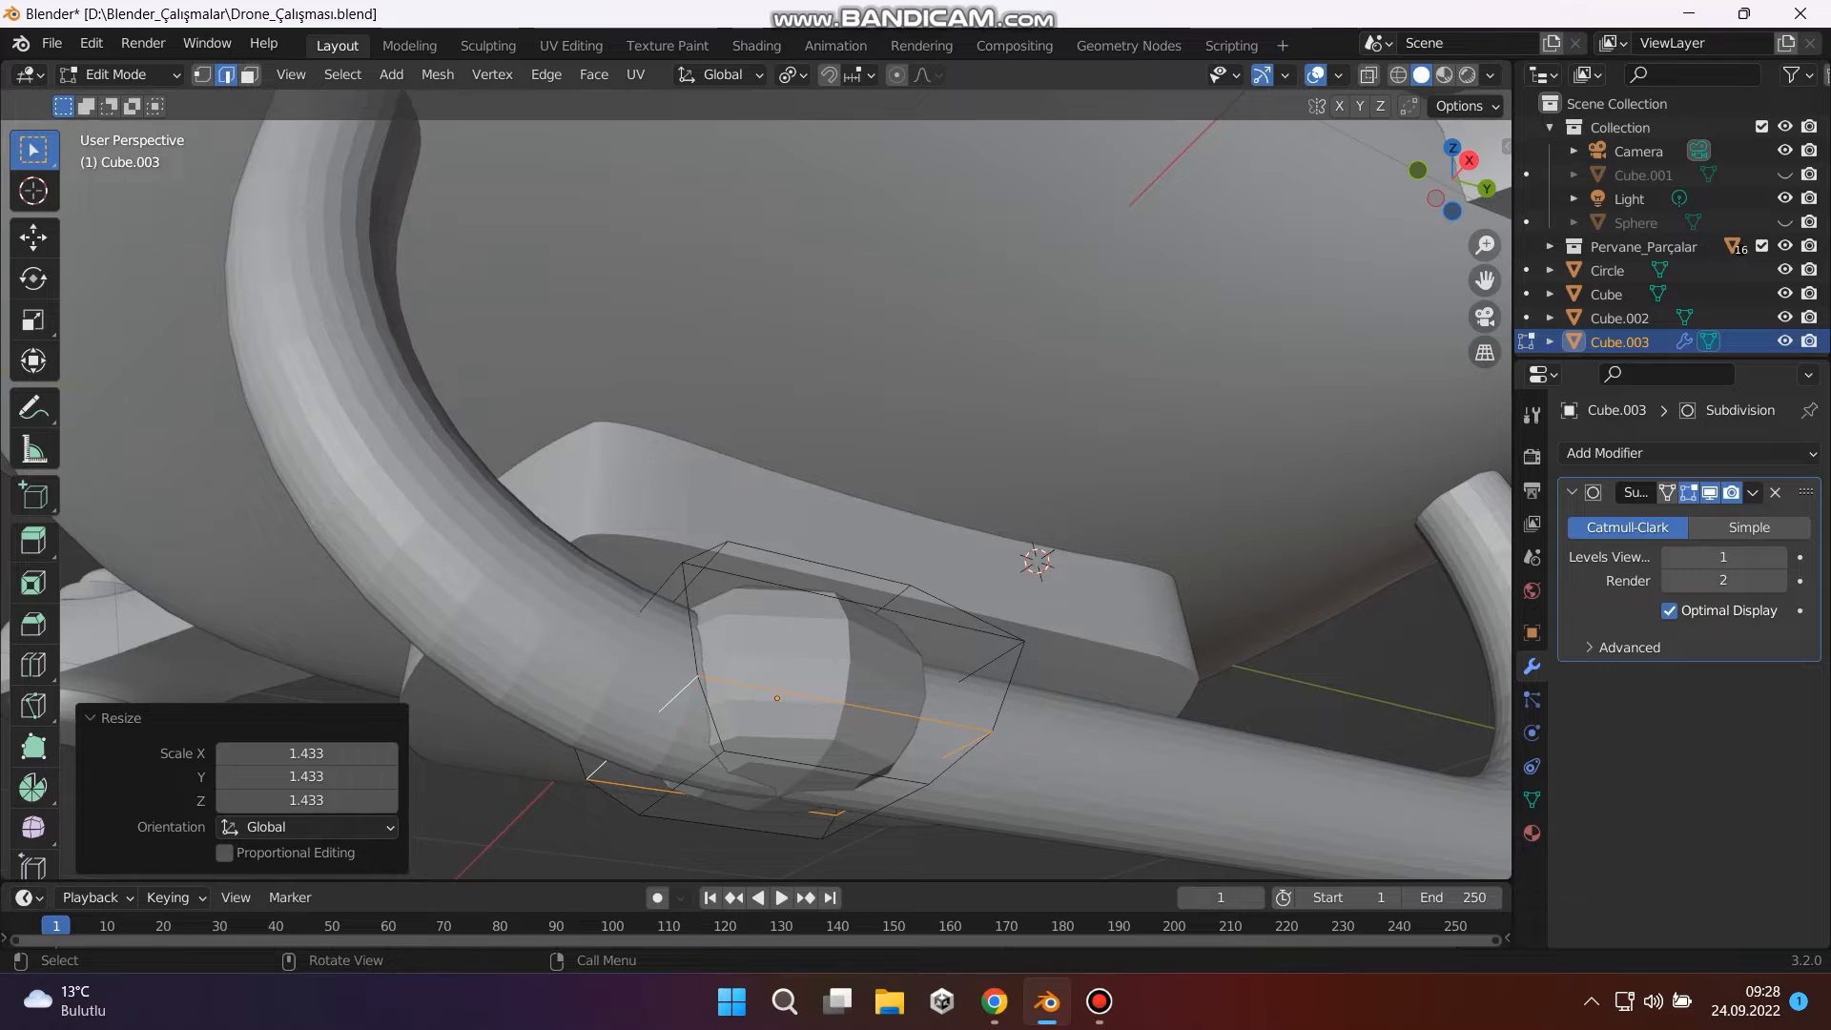
{"action": "left_click", "coordinate": [828, 769]}
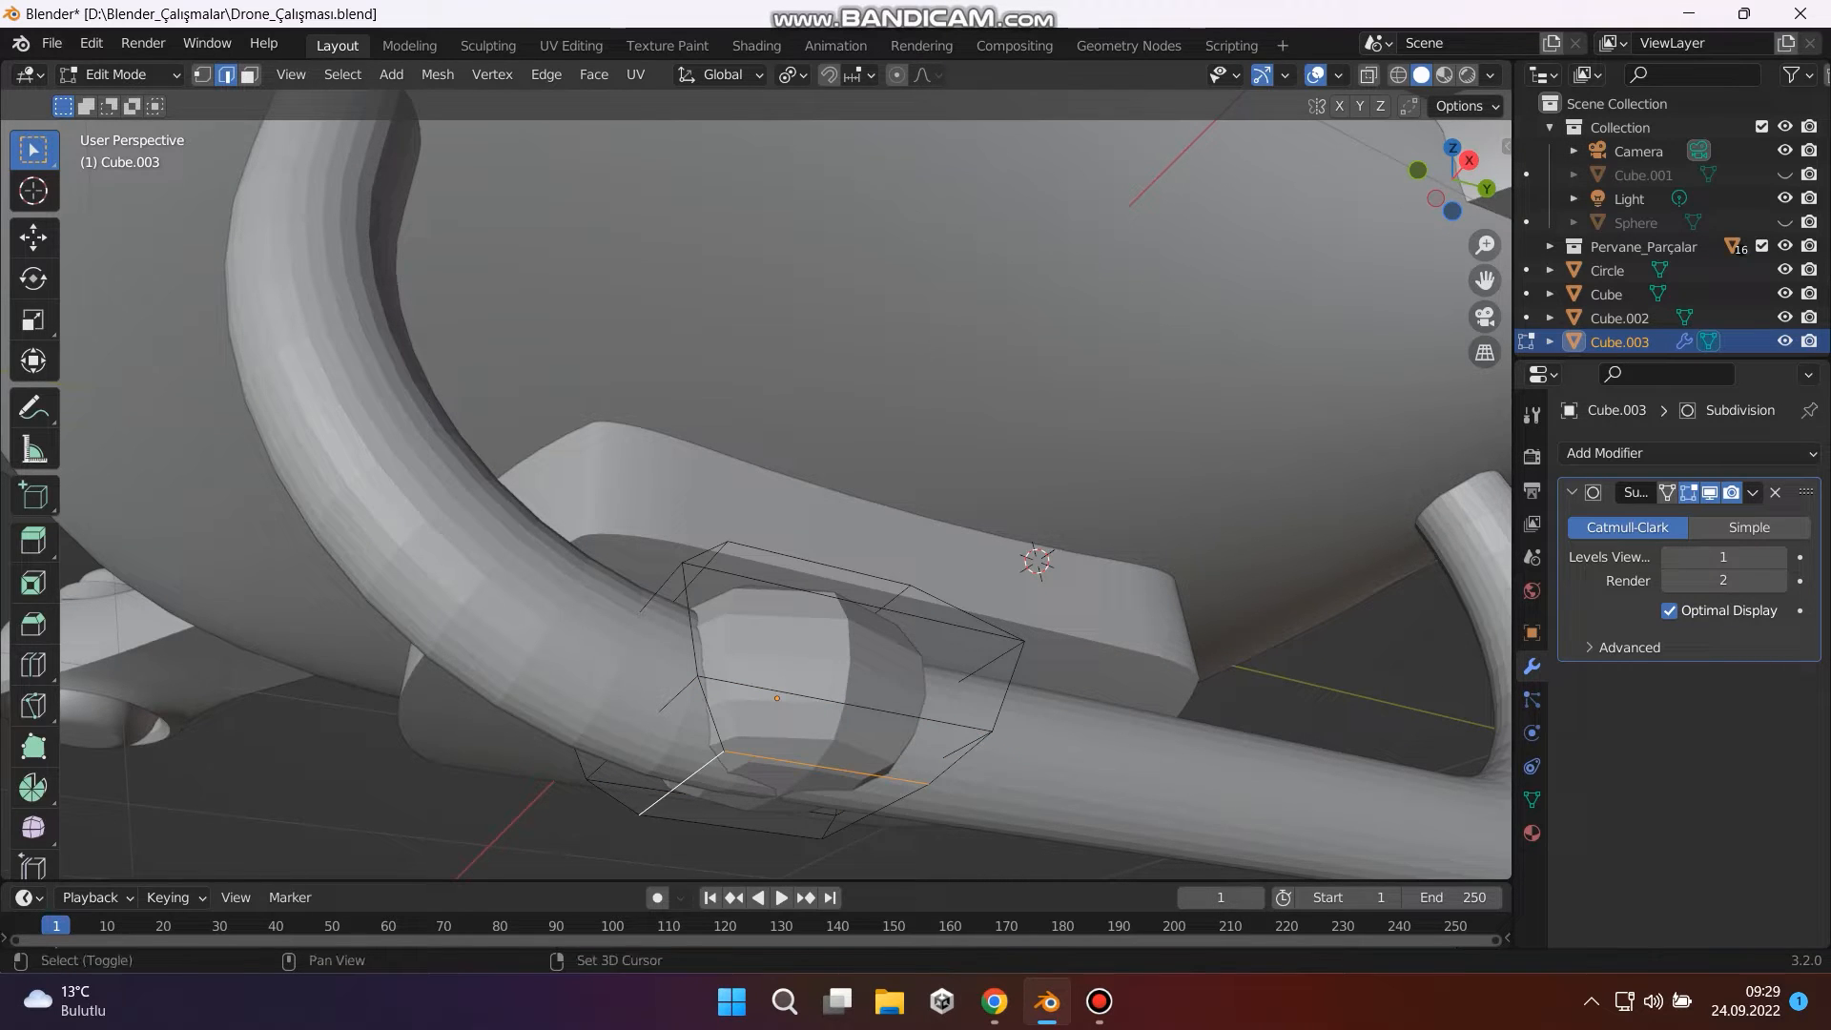
{"action": "left_click", "coordinate": [875, 812], "text": "ctrl+shift"}
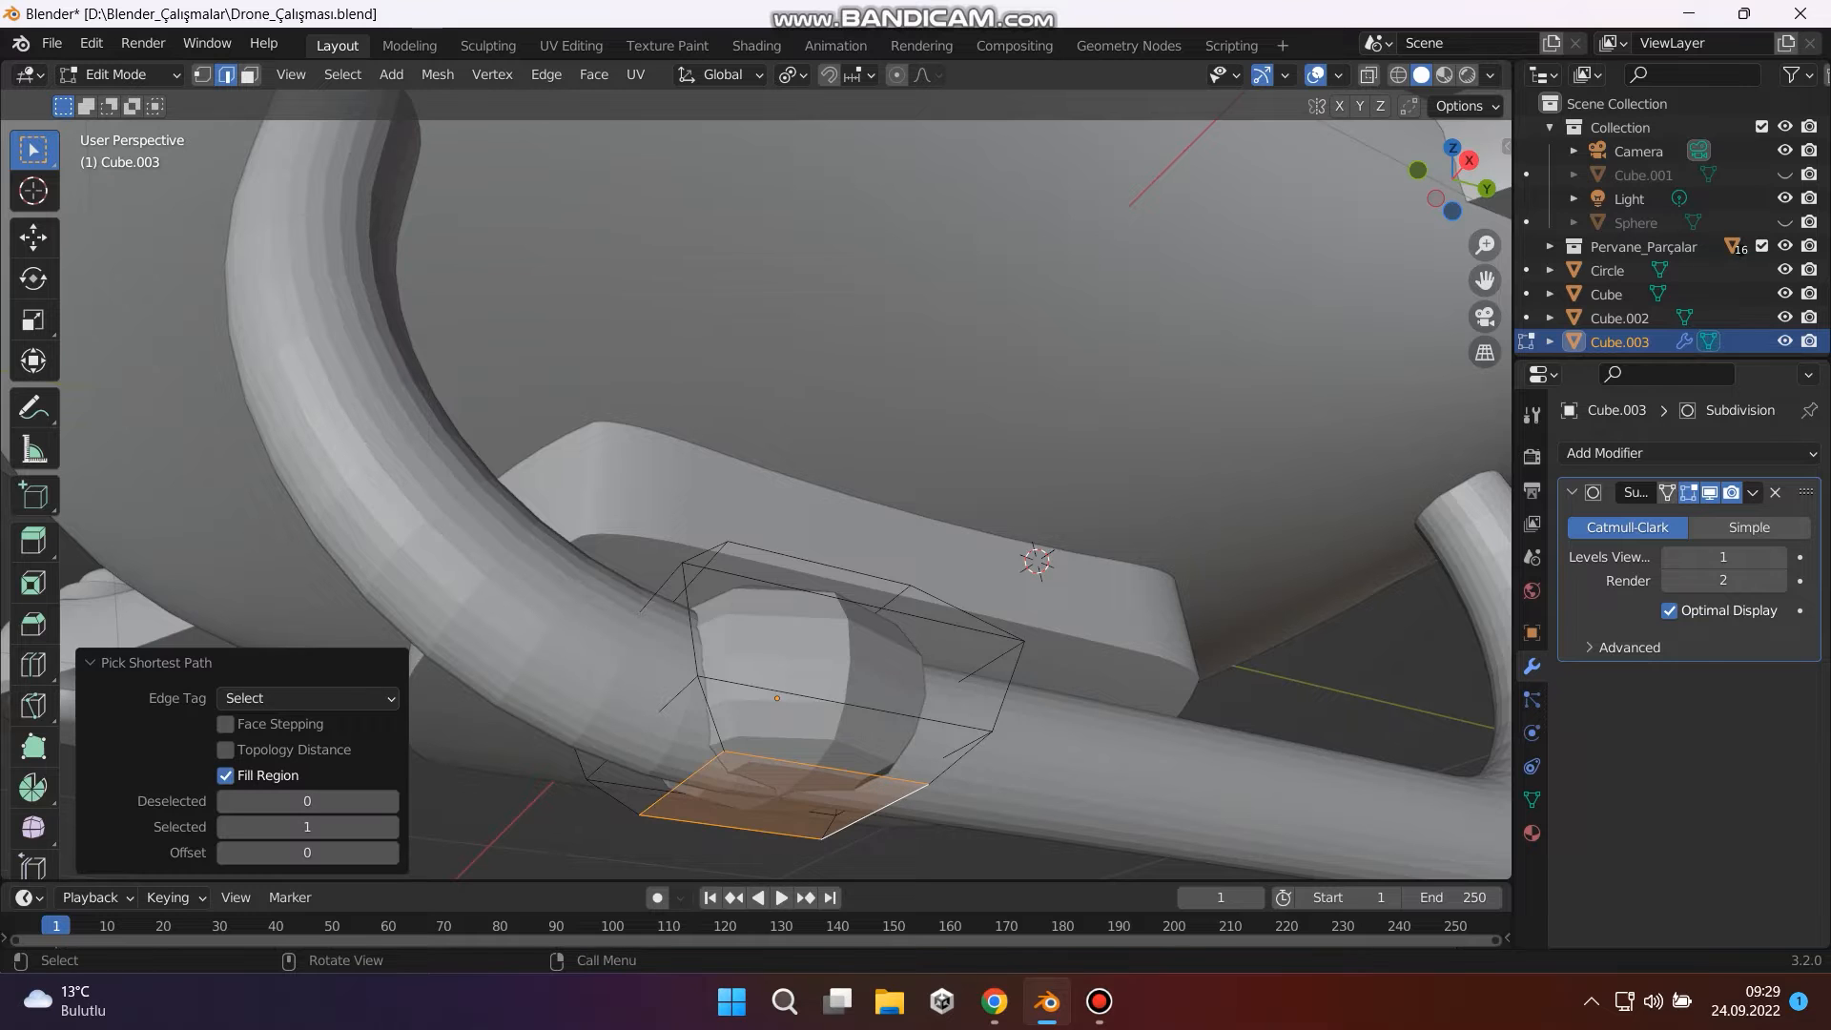
{"action": "key", "text": "g"}
{"action": "key", "text": "z"}
{"action": "key", "text": "Return"}
Select the top face of the cube cage and scale it up.
{"action": "middle_click_drag", "start_coordinate": [858, 476], "coordinate": [953, 448]}
{"action": "left_click", "coordinate": [775, 636]}
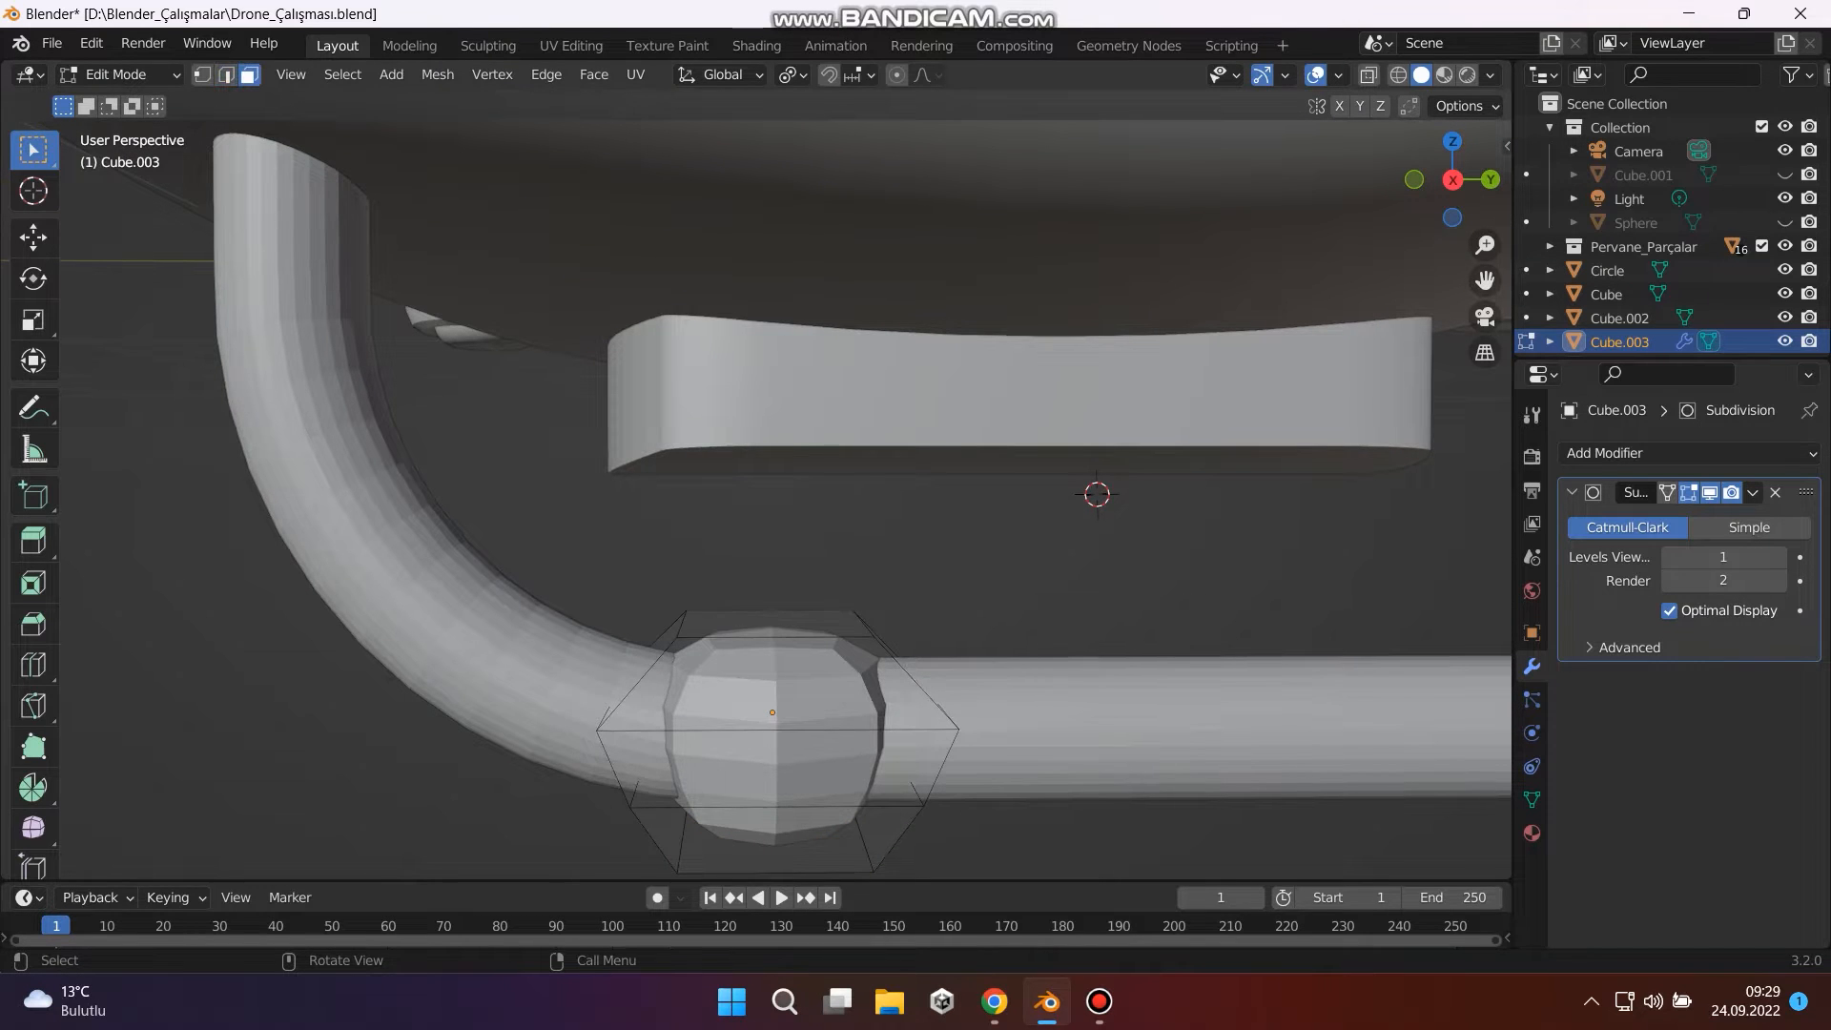
{"action": "key", "text": "s"}
{"action": "left_click", "coordinate": [1182, 684]}
Select the bottom face of the cube cage and scale it by about 1.613.
{"action": "middle_click_drag", "start_coordinate": [1182, 683], "coordinate": [1314, 561]}
{"action": "scroll", "coordinate": [1318, 578], "scroll_direction": "up", "scroll_amount": 1}
{"action": "middle_click_drag", "start_coordinate": [797, 734], "coordinate": [789, 744]}
{"action": "left_click", "coordinate": [778, 753]}
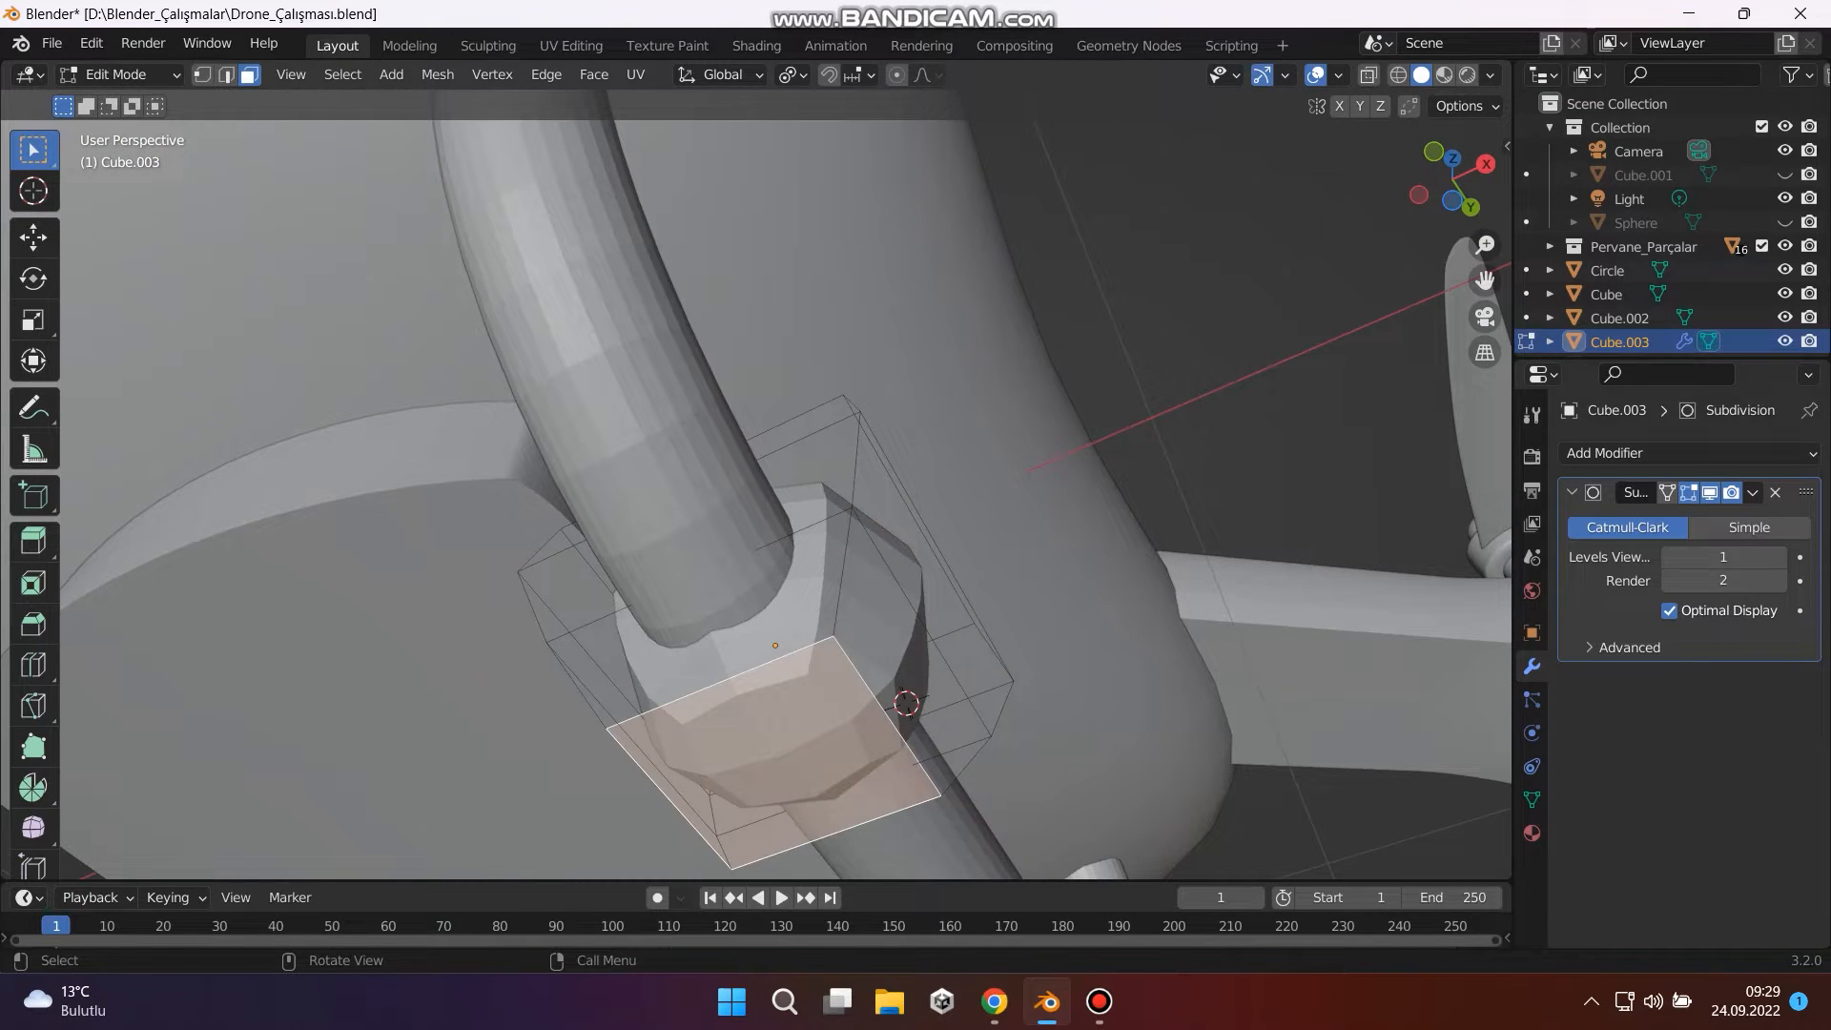
{"action": "key", "text": "s"}
{"action": "left_click", "coordinate": [1135, 777]}
Set the Subdivision modifier's viewport levels to 3.
{"action": "middle_click_drag", "start_coordinate": [1134, 777], "coordinate": [1011, 696]}
{"action": "left_click", "coordinate": [1779, 557]}
{"action": "left_click", "coordinate": [1778, 557]}
{"action": "scroll", "coordinate": [785, 485], "scroll_direction": "down", "scroll_amount": 2}
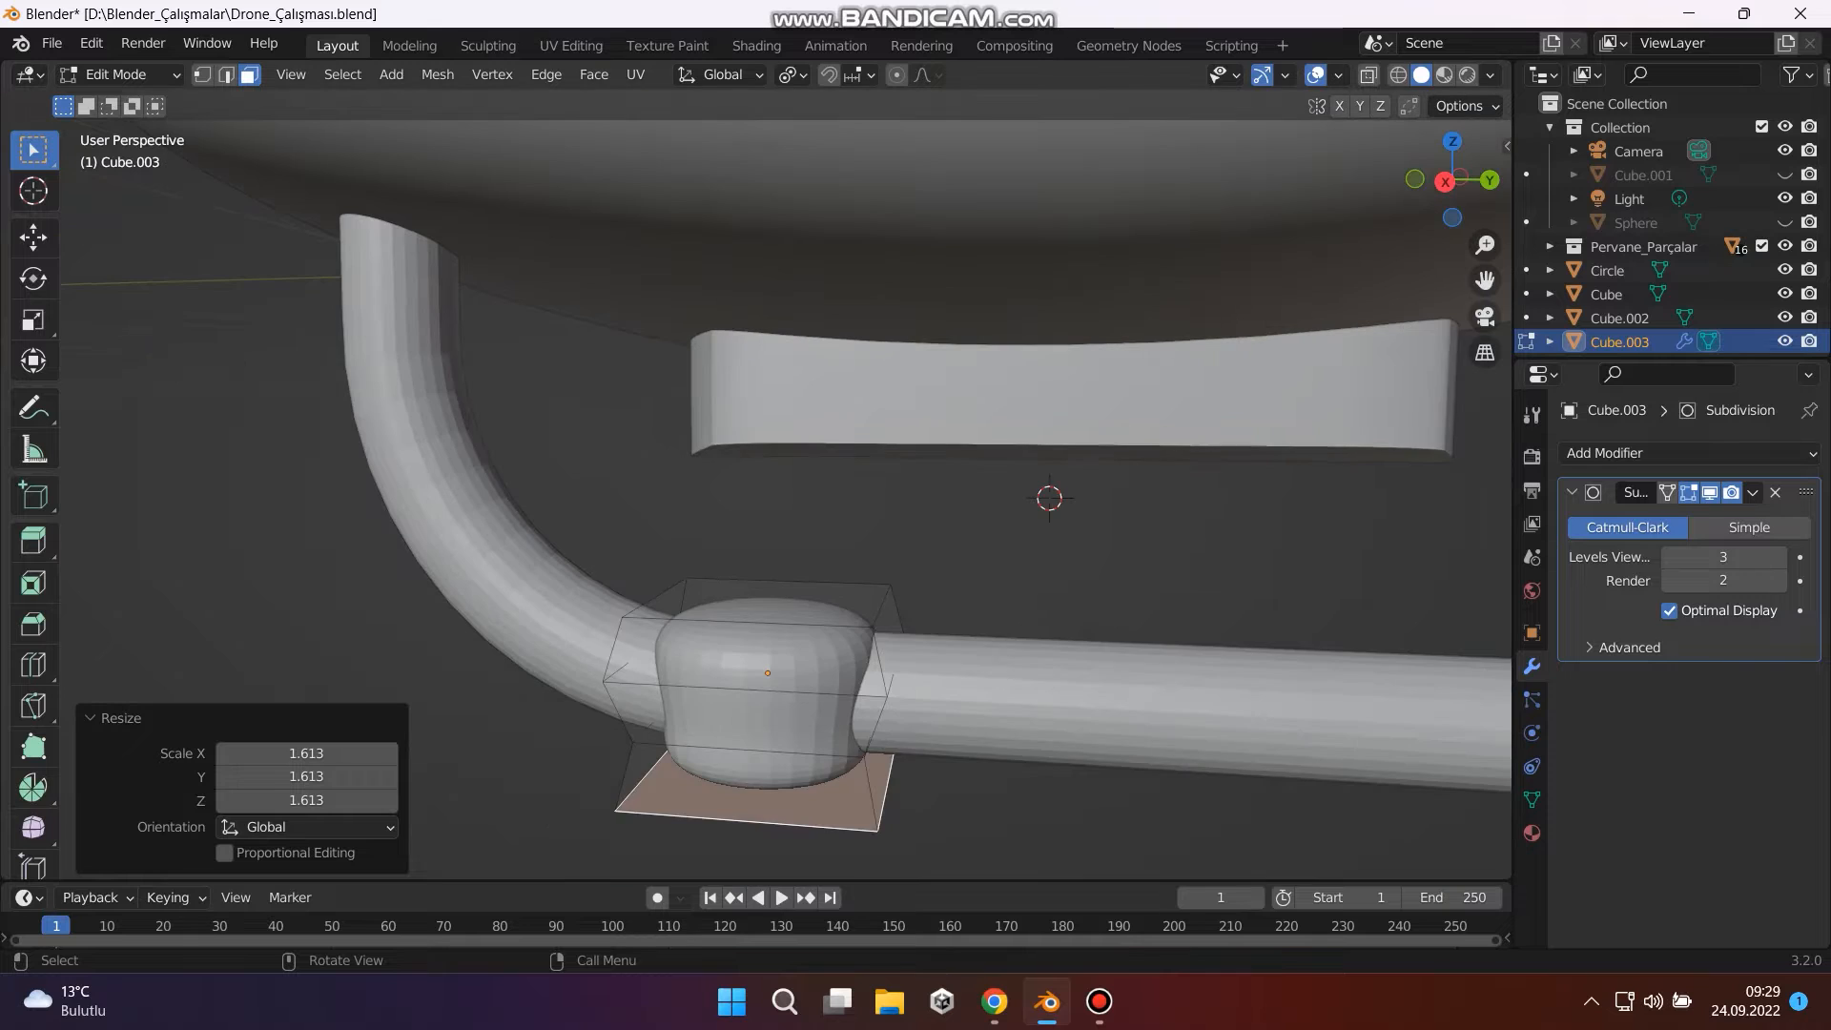
Select the edge loop around the middle of the foot pad's cage and scale it down to narrow the waist.
{"action": "left_click", "coordinate": [749, 657]}
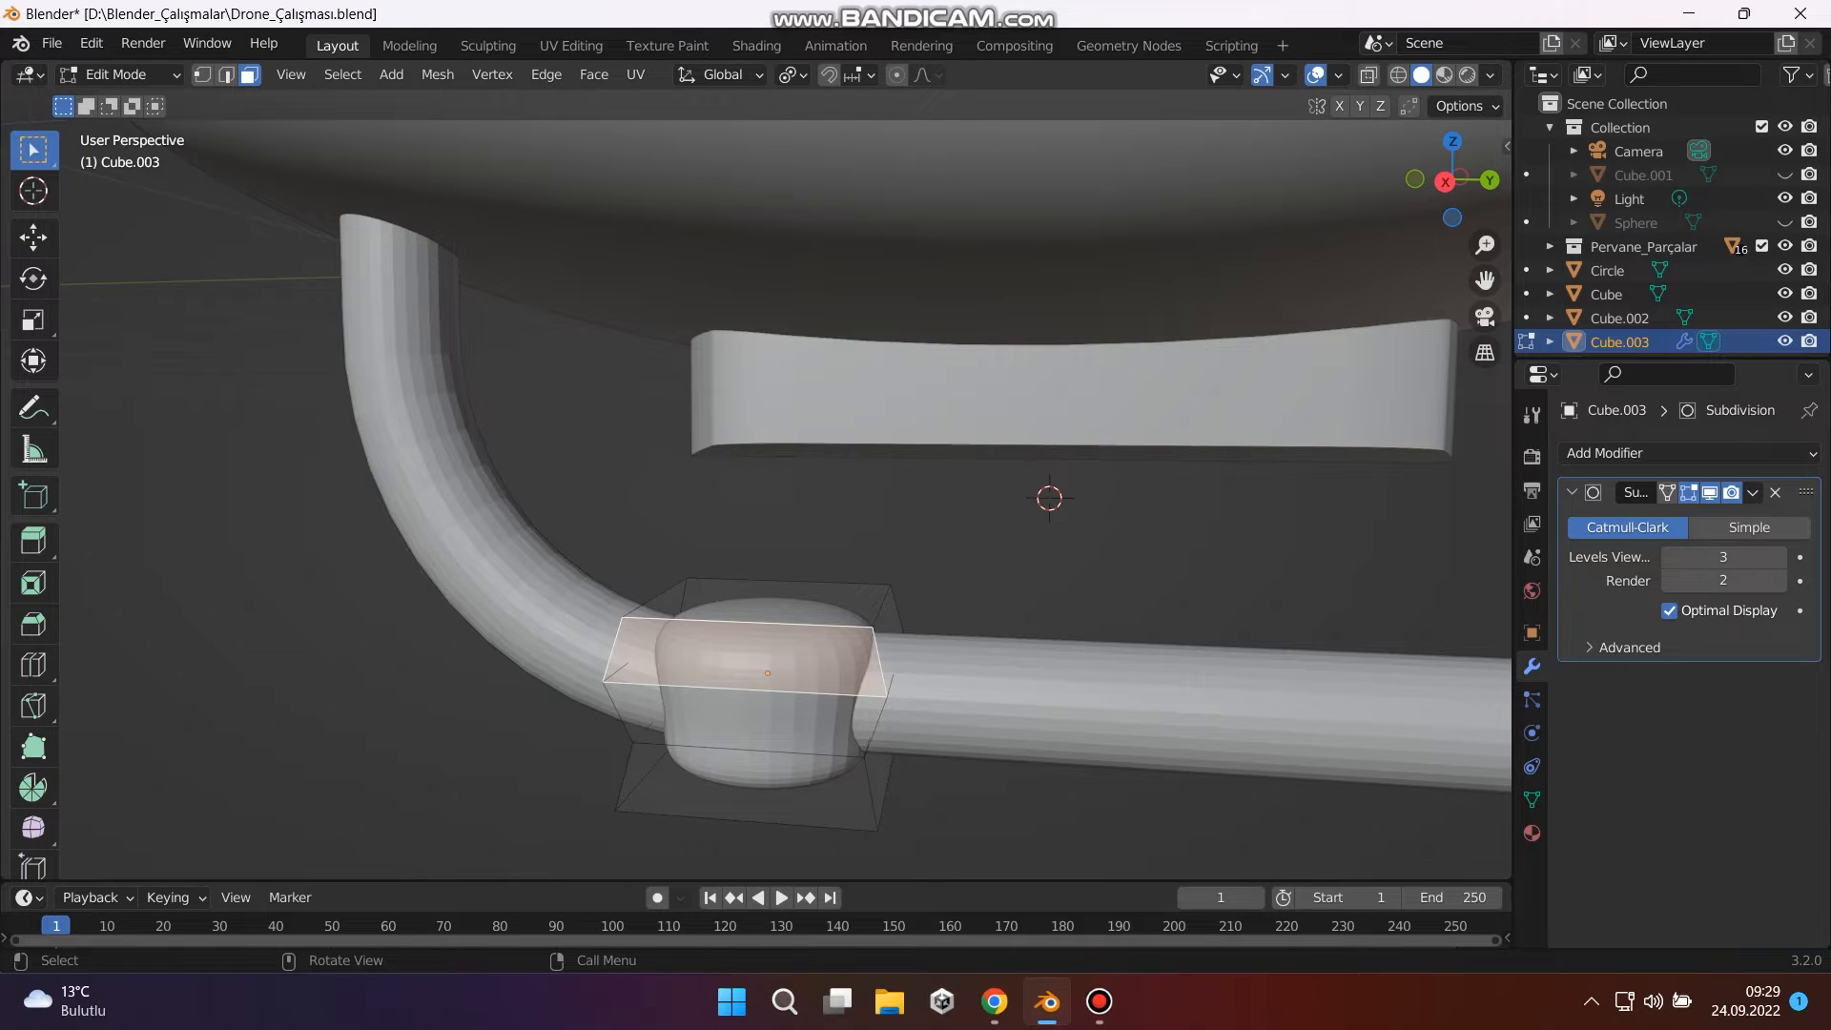
{"action": "key", "text": "2"}
{"action": "left_click", "coordinate": [749, 690]}
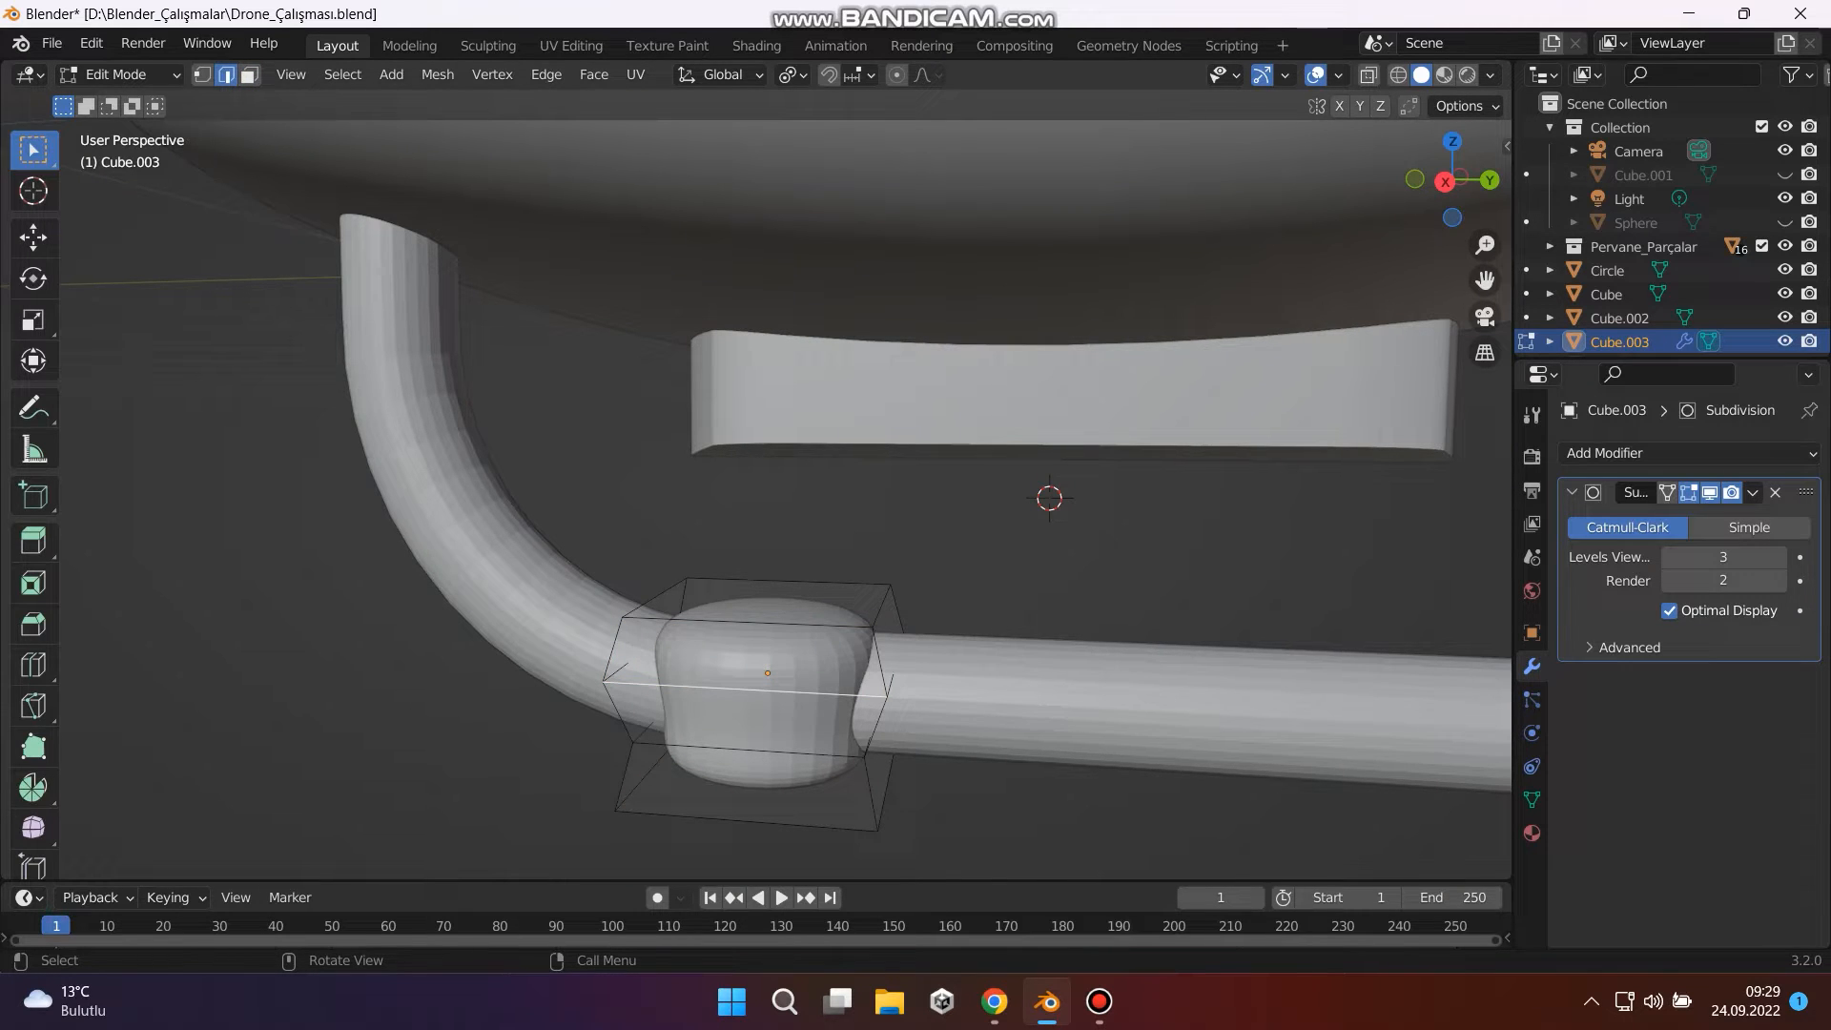
{"action": "key", "text": "s"}
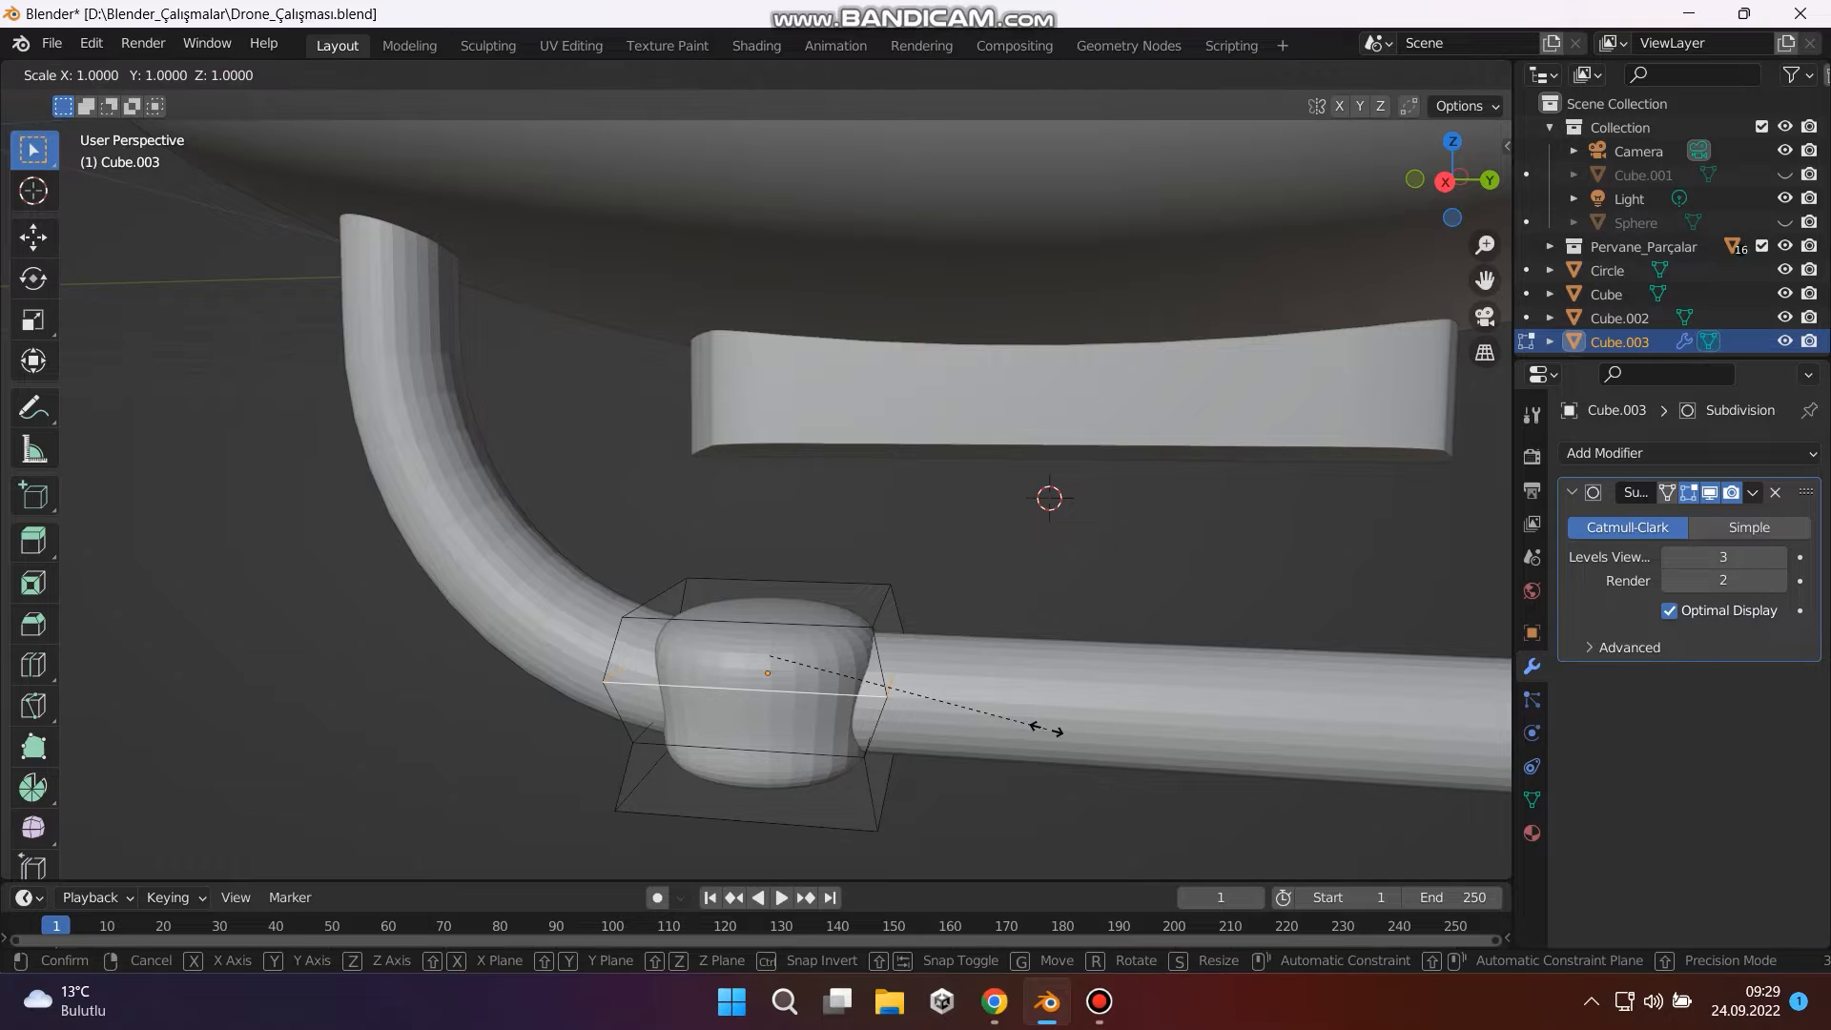
{"action": "left_click", "coordinate": [938, 712]}
Select all the edges around the bottom face of the foot pad's cage.
{"action": "middle_click_drag", "start_coordinate": [725, 734], "coordinate": [878, 753]}
{"action": "left_click", "coordinate": [855, 802]}
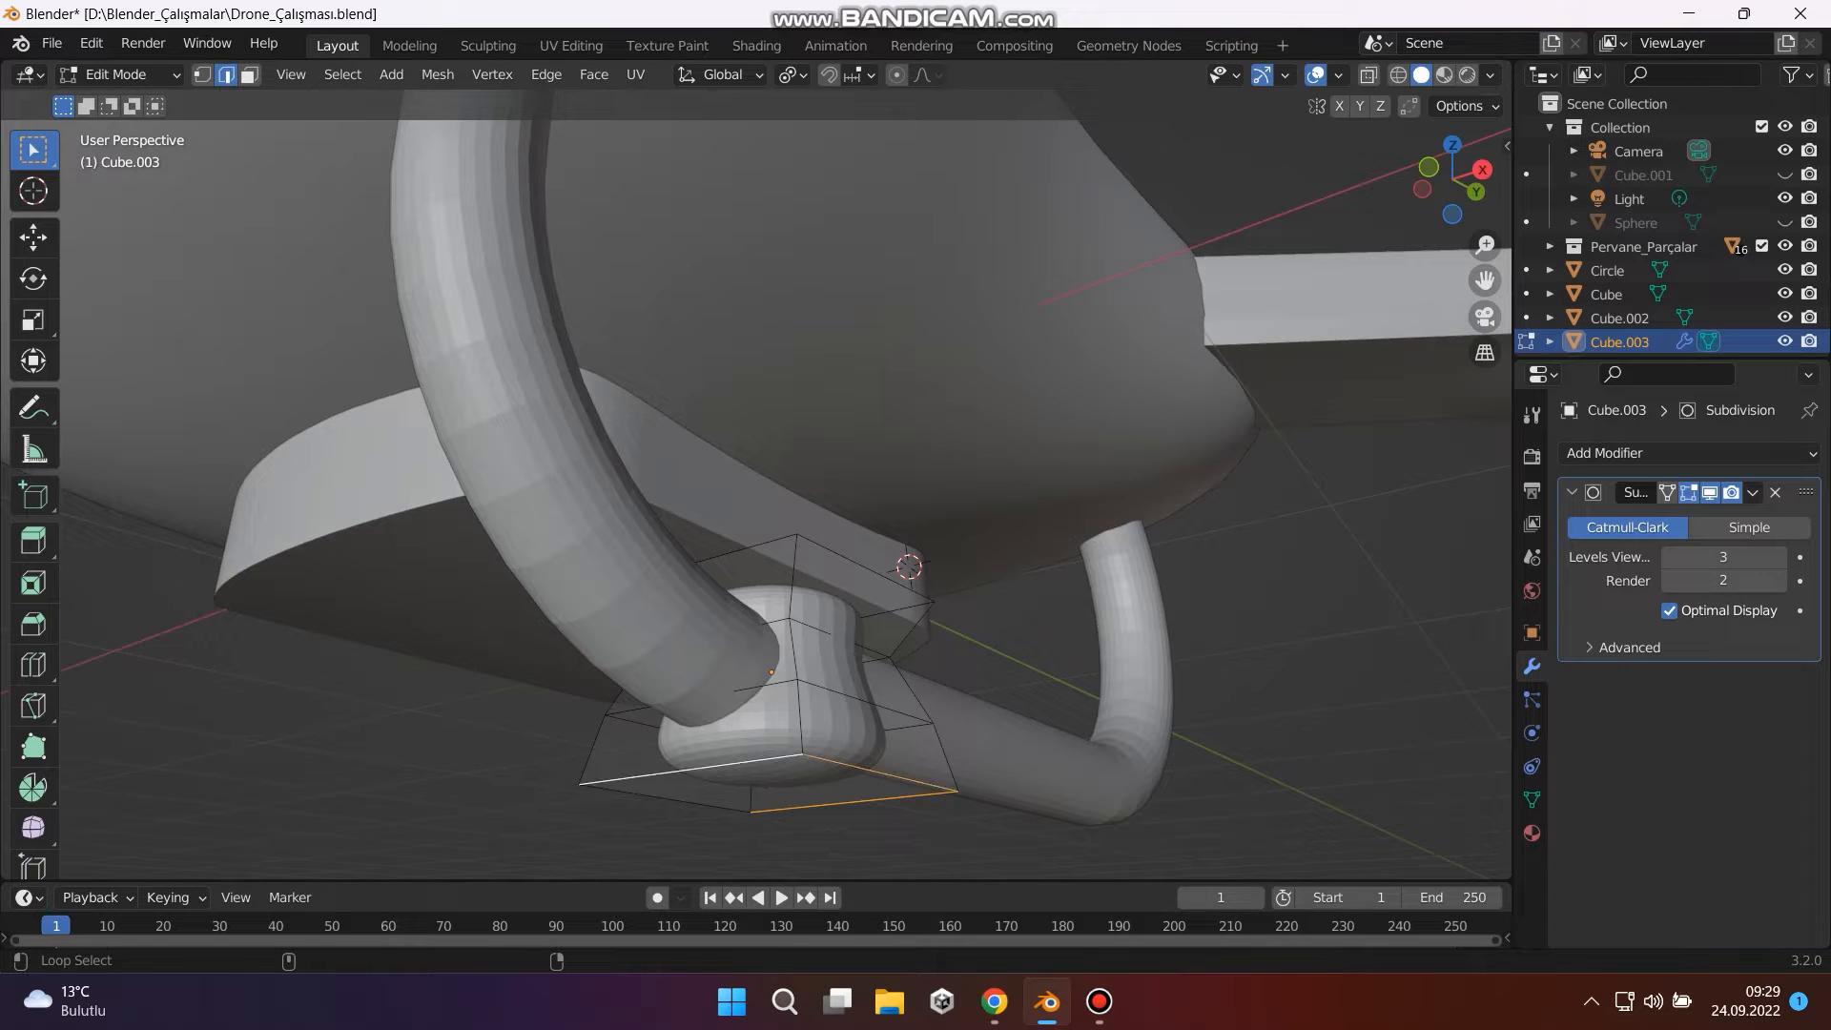
{"action": "left_click", "coordinate": [665, 798], "text": "alt+shift"}
Try to move the selected bottom edges about 0.608 m down along Z.
{"action": "key", "text": "g"}
{"action": "key", "text": "z"}
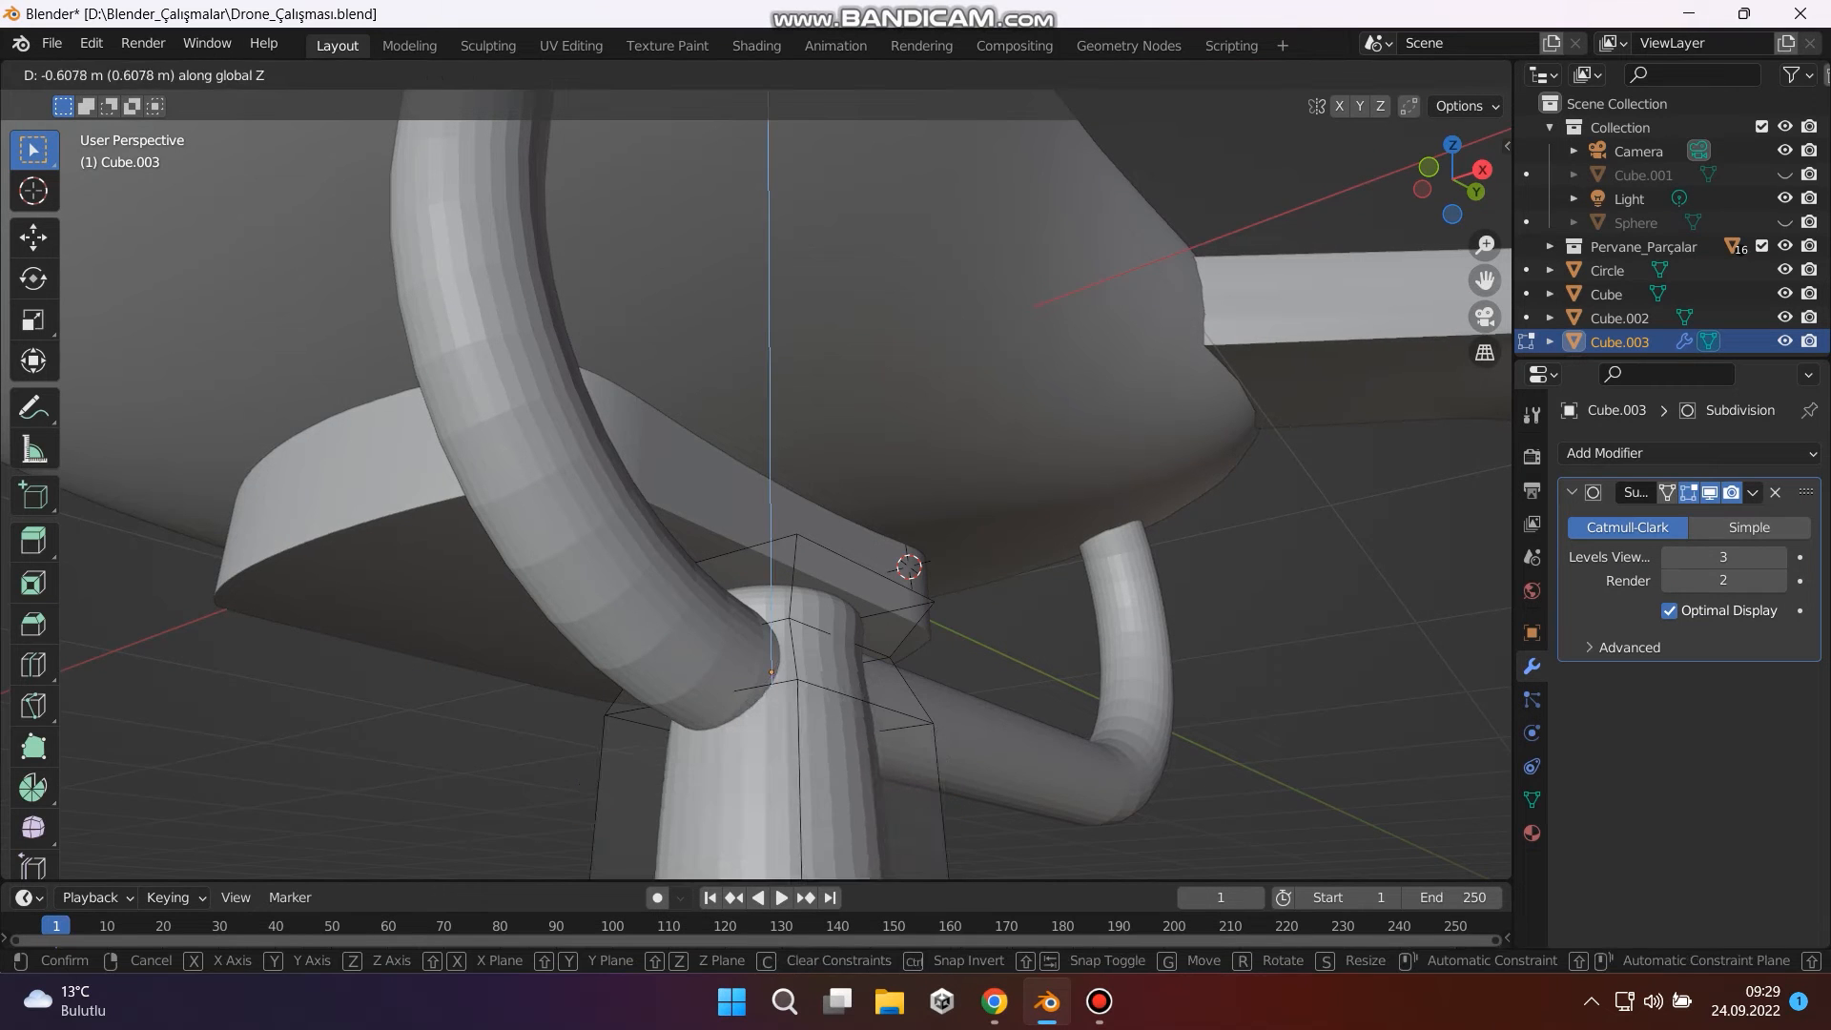
{"action": "key", "text": "Return"}
{"action": "scroll", "coordinate": [757, 484], "scroll_direction": "down", "scroll_amount": 5}
{"action": "middle_click_drag", "start_coordinate": [756, 484], "coordinate": [658, 525]}
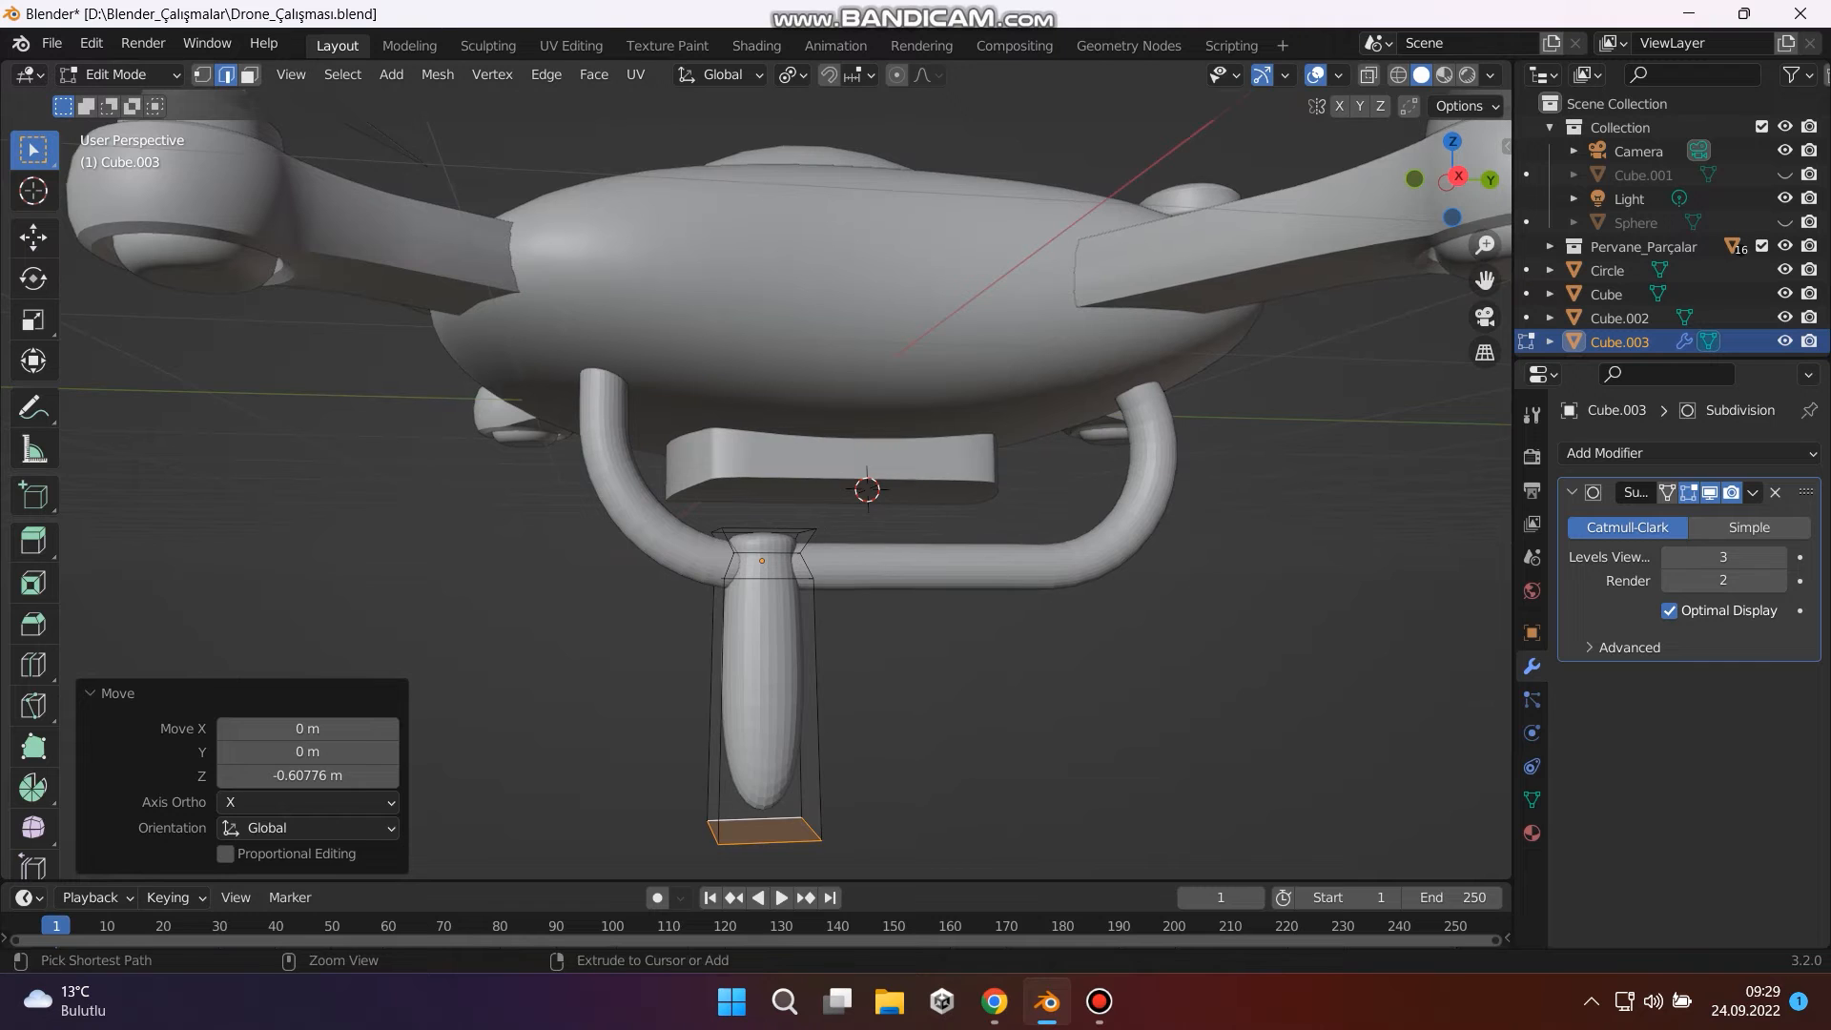
{"action": "key", "text": "ctrl+z"}
Move the bottom edges about 0.042 m down along Z and return to Object Mode.
{"action": "key", "text": "g"}
{"action": "key", "text": "z"}
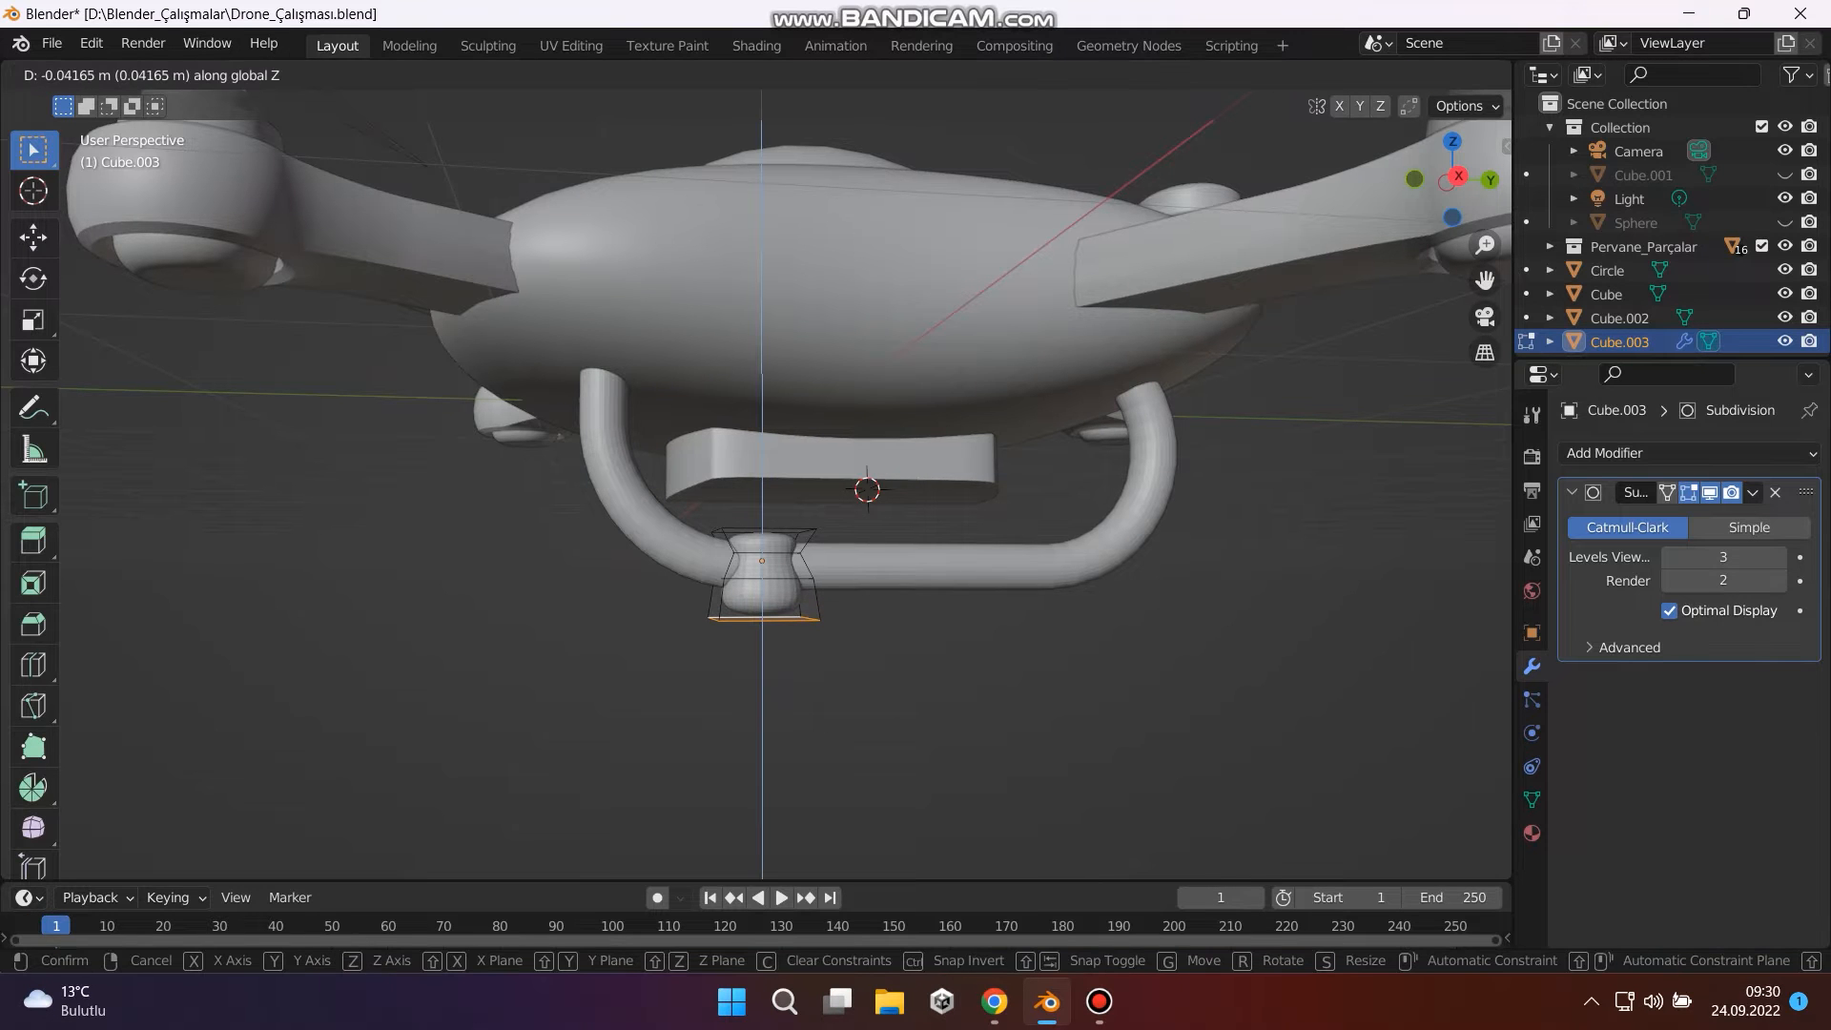
{"action": "key", "text": "Return"}
{"action": "key", "text": "alt+a"}
{"action": "middle_click_drag", "start_coordinate": [763, 534], "coordinate": [821, 589]}
{"action": "key", "text": "Tab"}
Duplicate the foot pad along Y by about 0.744 m to the other end of the skid tube's straight section.
{"action": "key", "text": "alt+a"}
{"action": "left_click", "coordinate": [762, 587]}
{"action": "key", "text": "KP_3"}
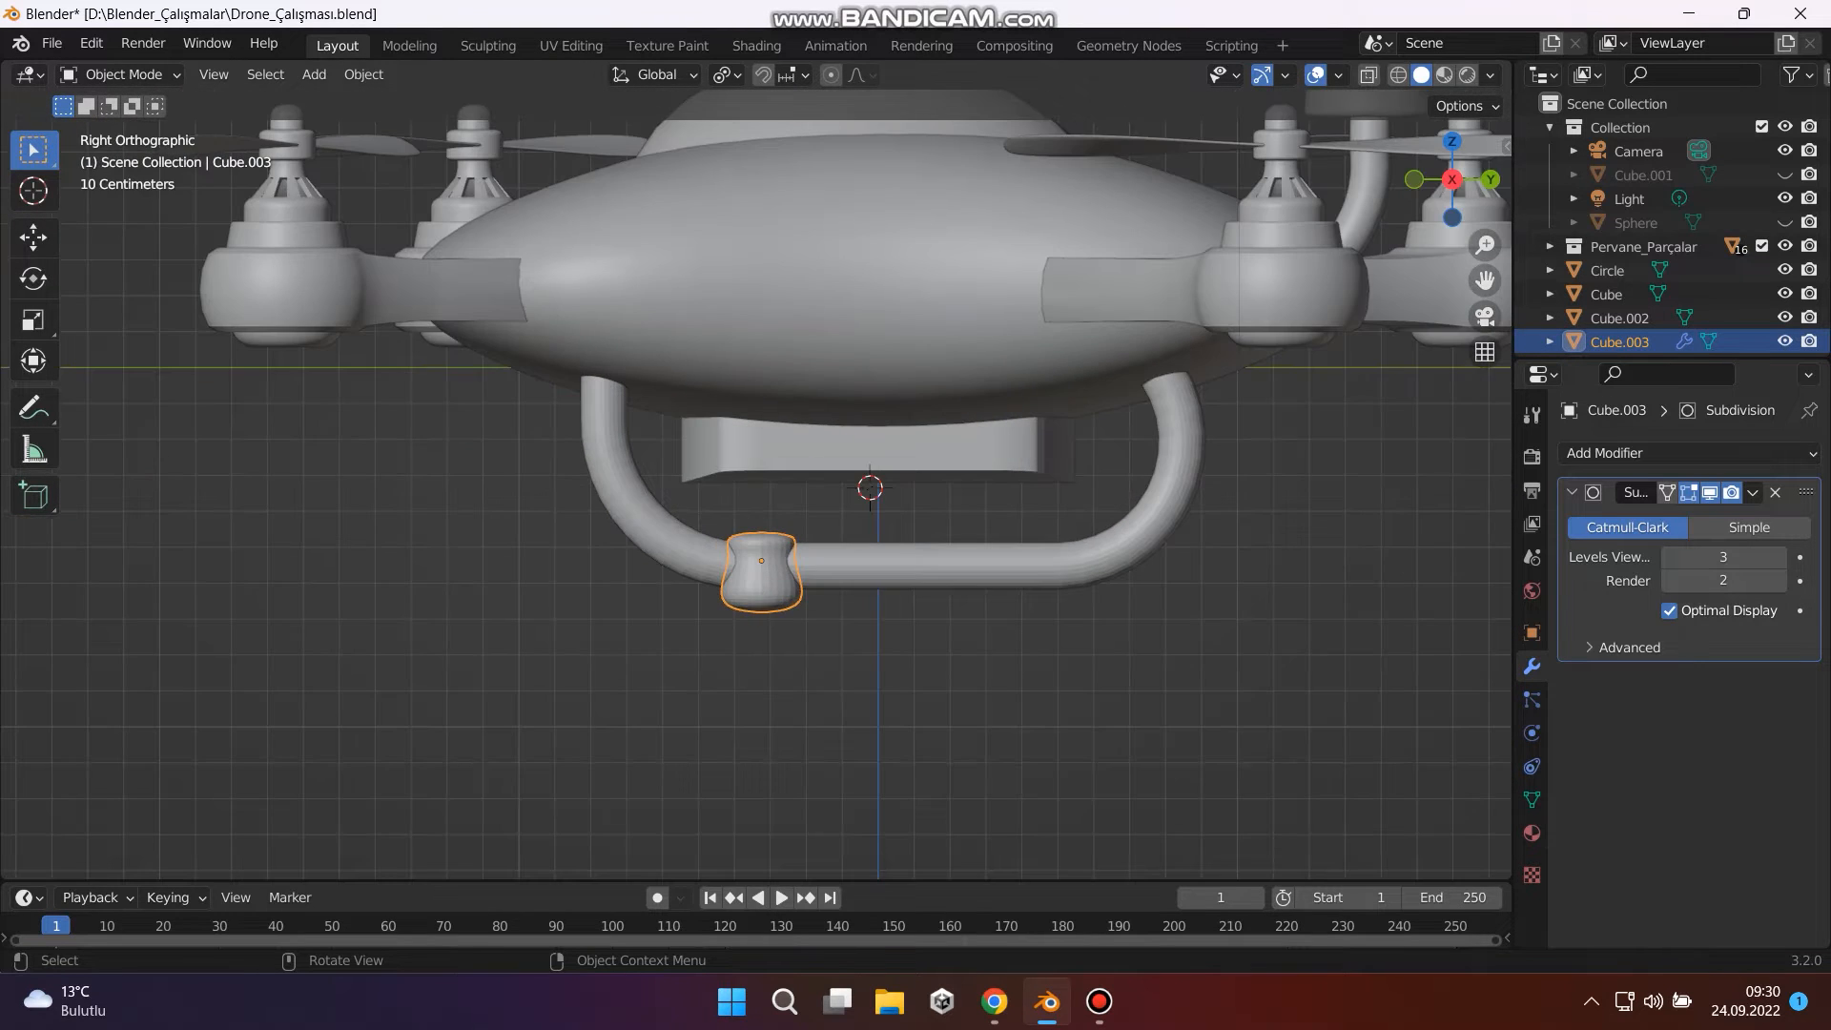
{"action": "scroll", "coordinate": [1053, 479], "scroll_direction": "up", "scroll_amount": 4}
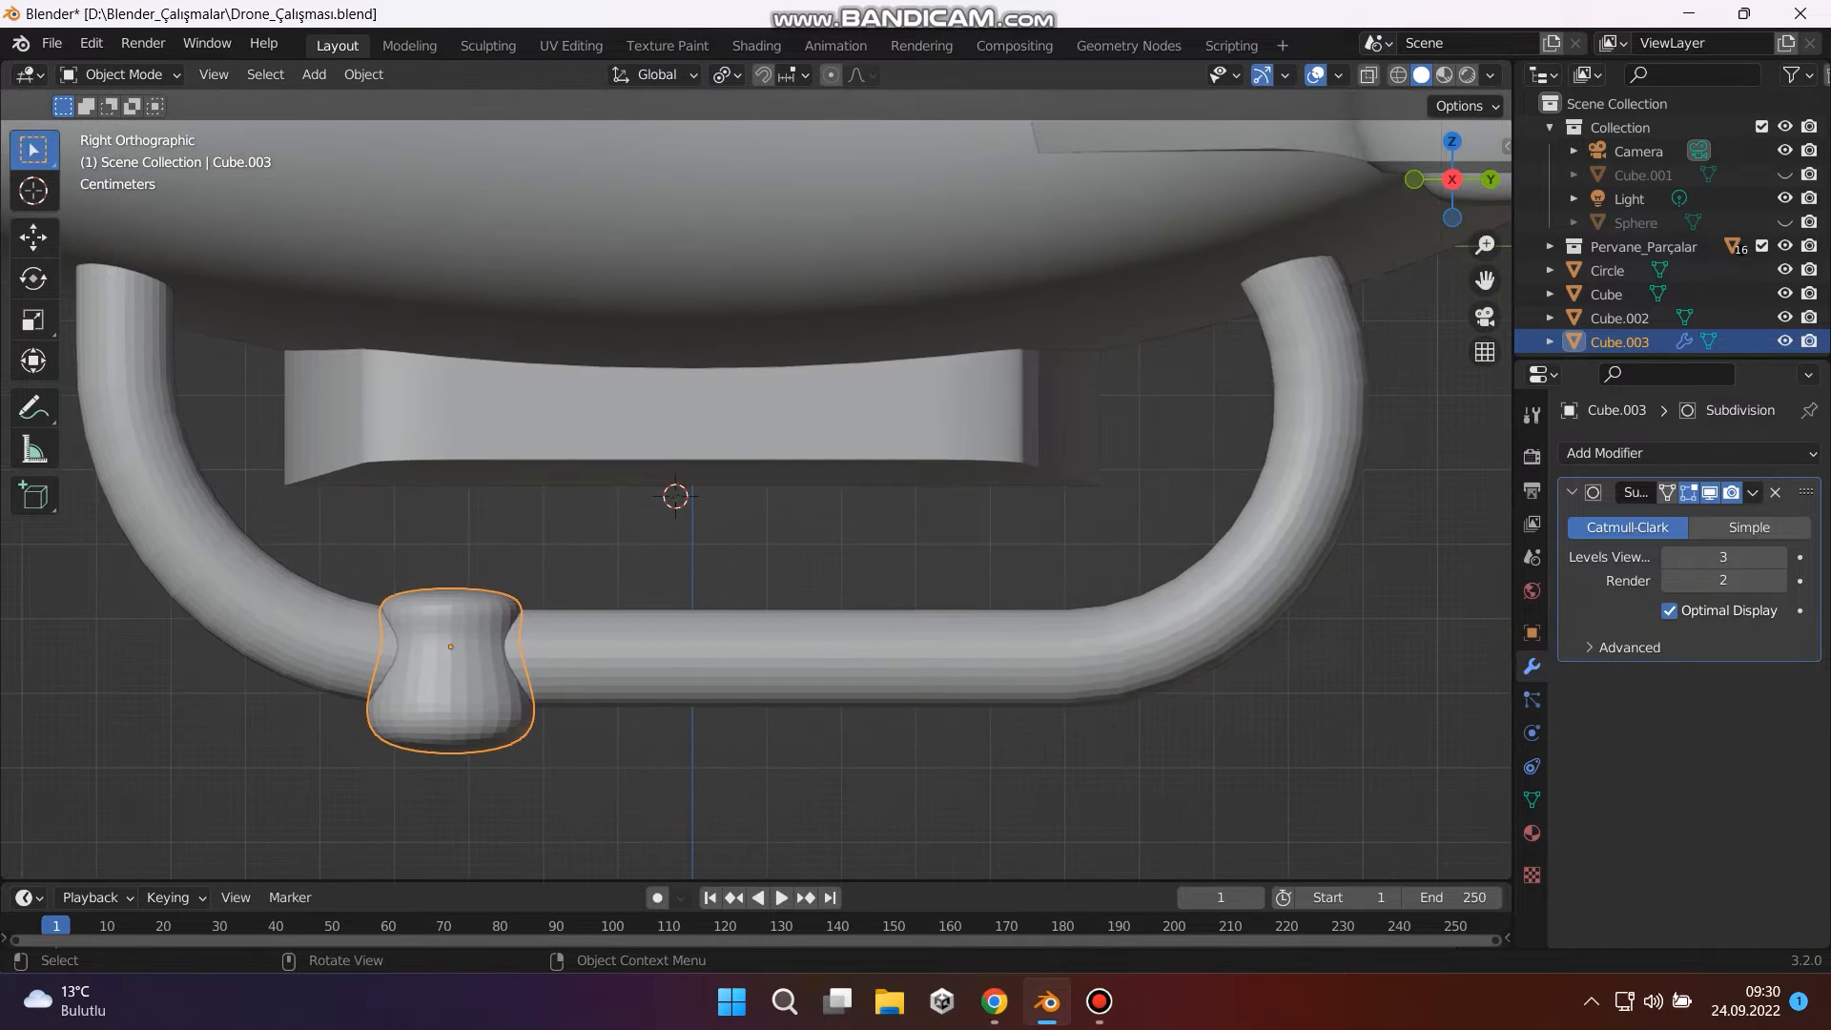
{"action": "key", "text": "shift+d"}
{"action": "key", "text": "y"}
{"action": "key", "text": "Return"}
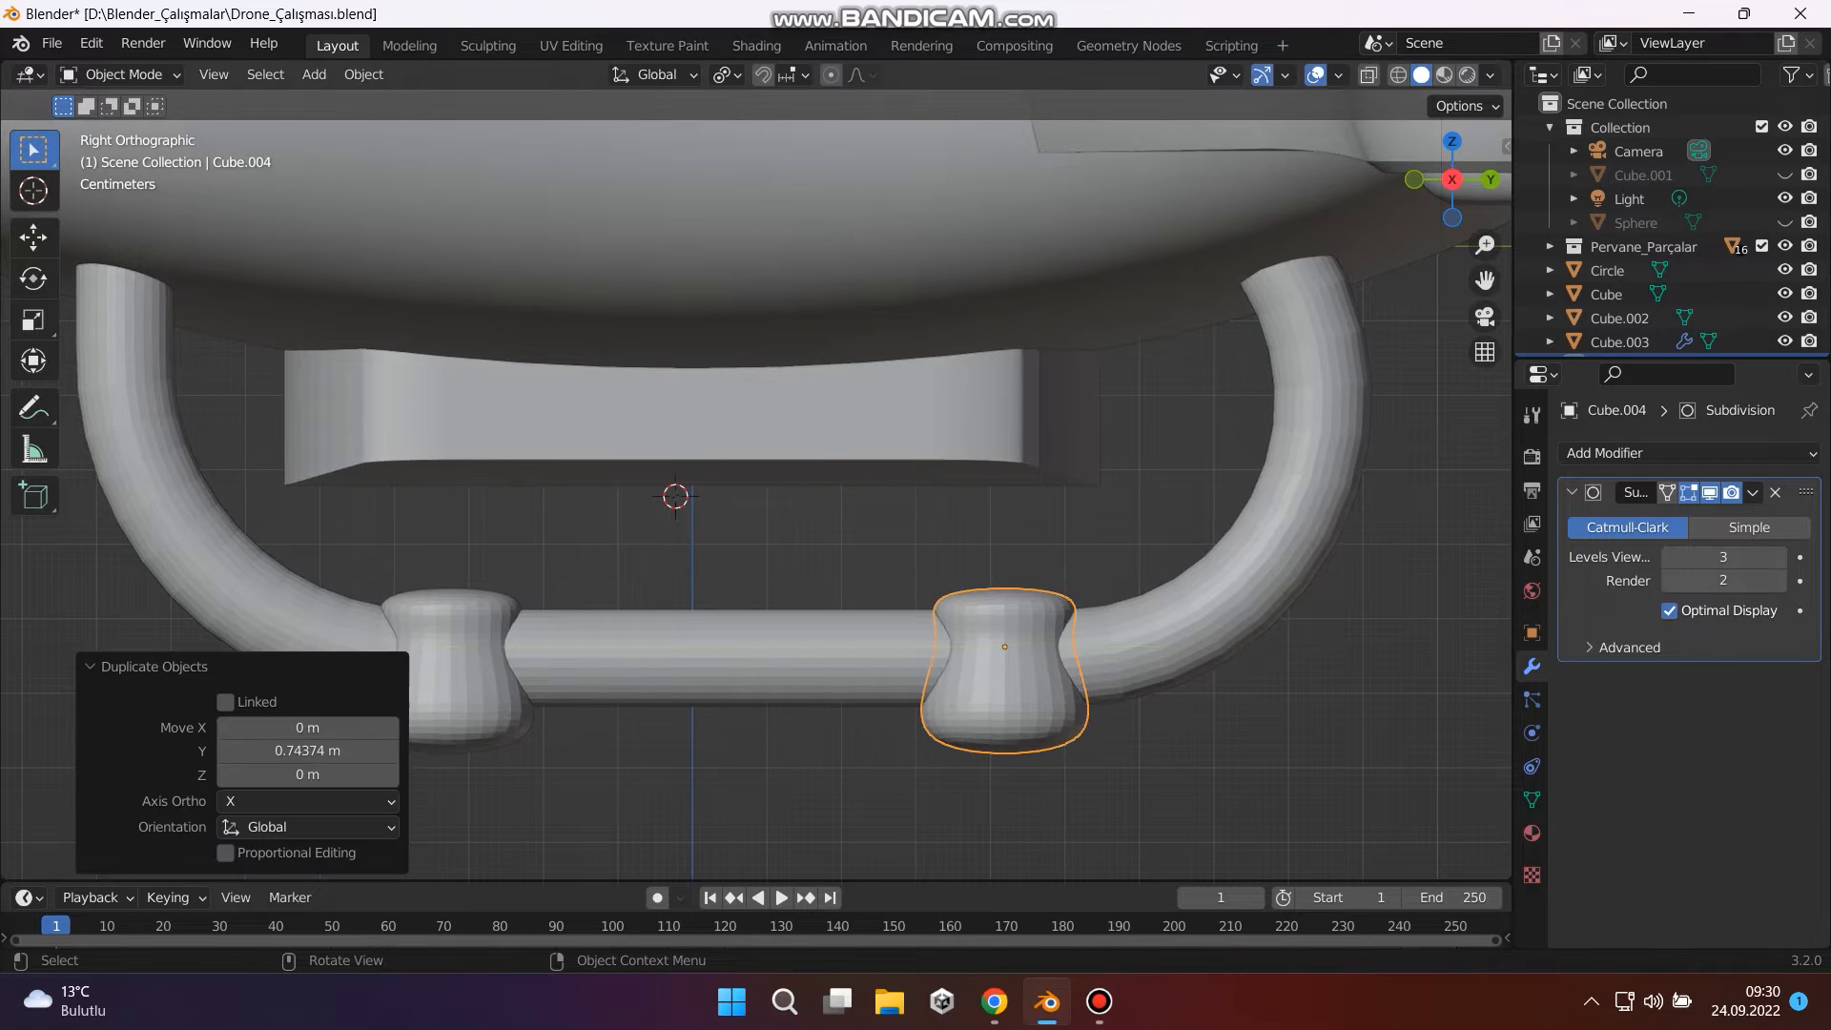
{"action": "left_click", "coordinate": [591, 782]}
Select the skid tube with both foot pads and duplicate them about -1.237 m along X to the drone's opposite side.
{"action": "middle_click_drag", "start_coordinate": [591, 782], "coordinate": [701, 748]}
{"action": "scroll", "coordinate": [675, 757], "scroll_direction": "down", "scroll_amount": 5}
{"action": "scroll", "coordinate": [701, 748], "scroll_direction": "up", "scroll_amount": 3}
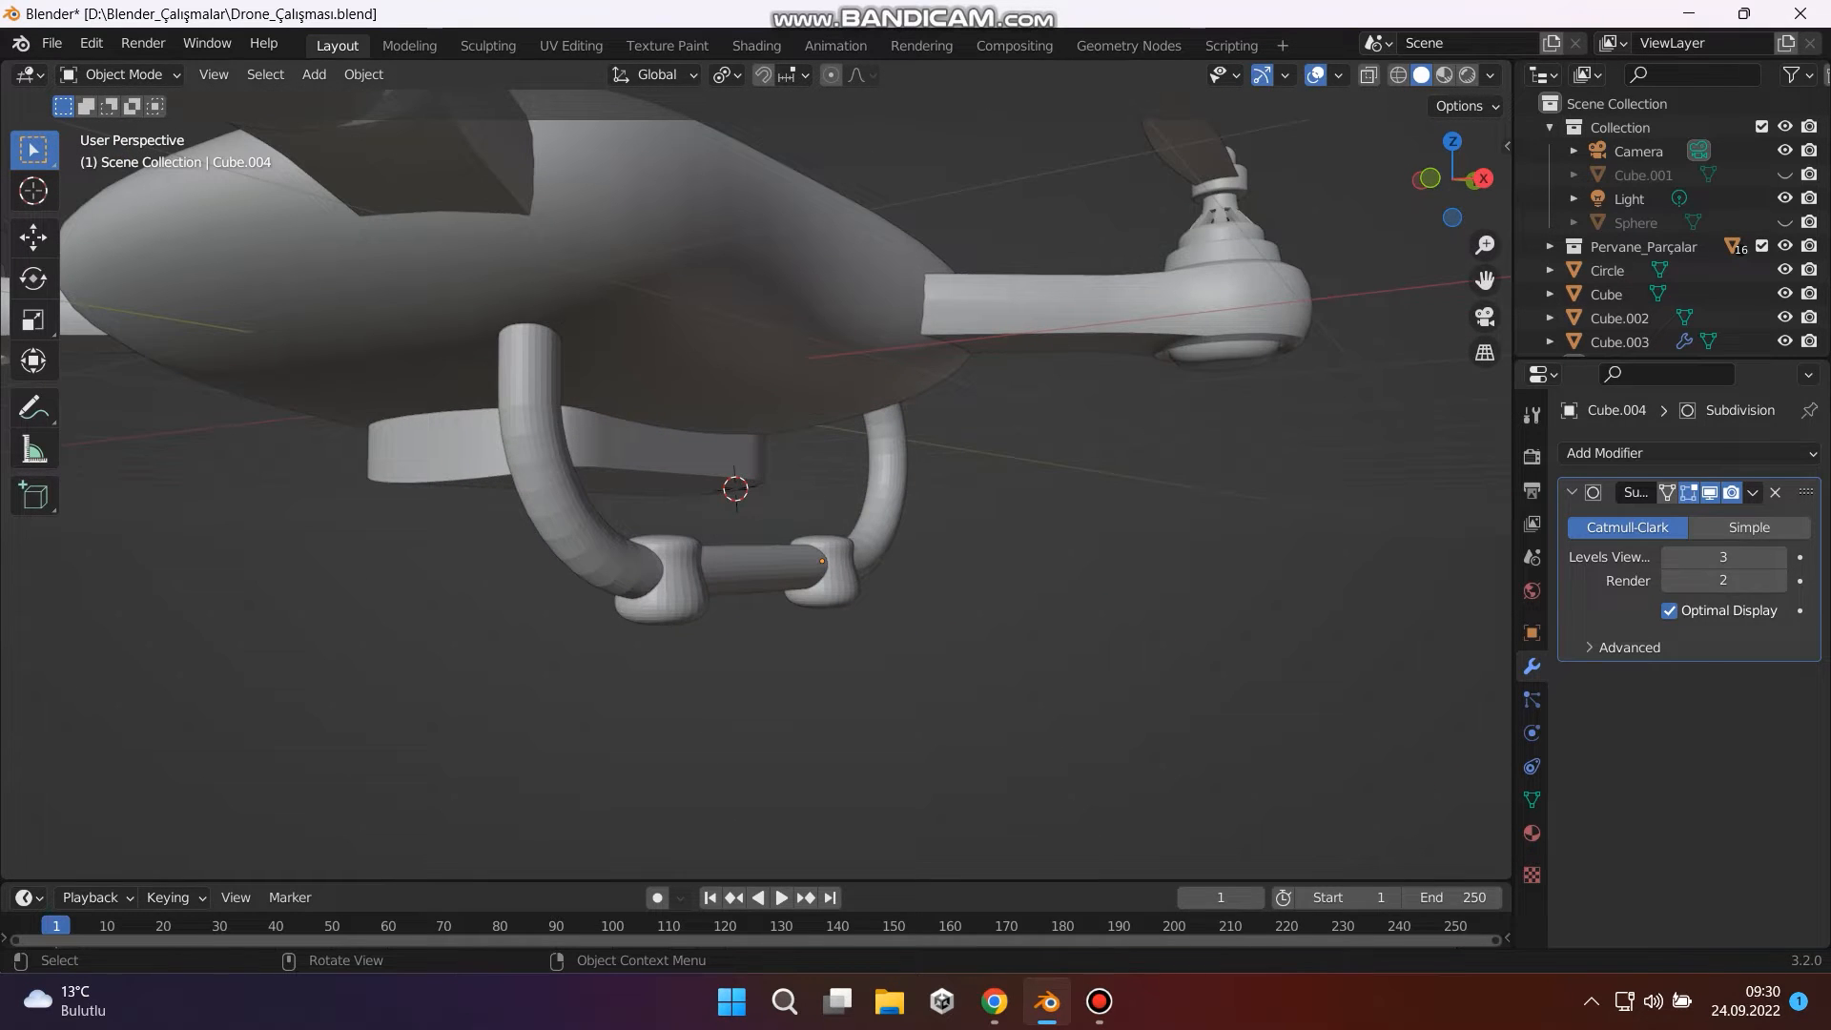
{"action": "left_click", "coordinate": [750, 570]}
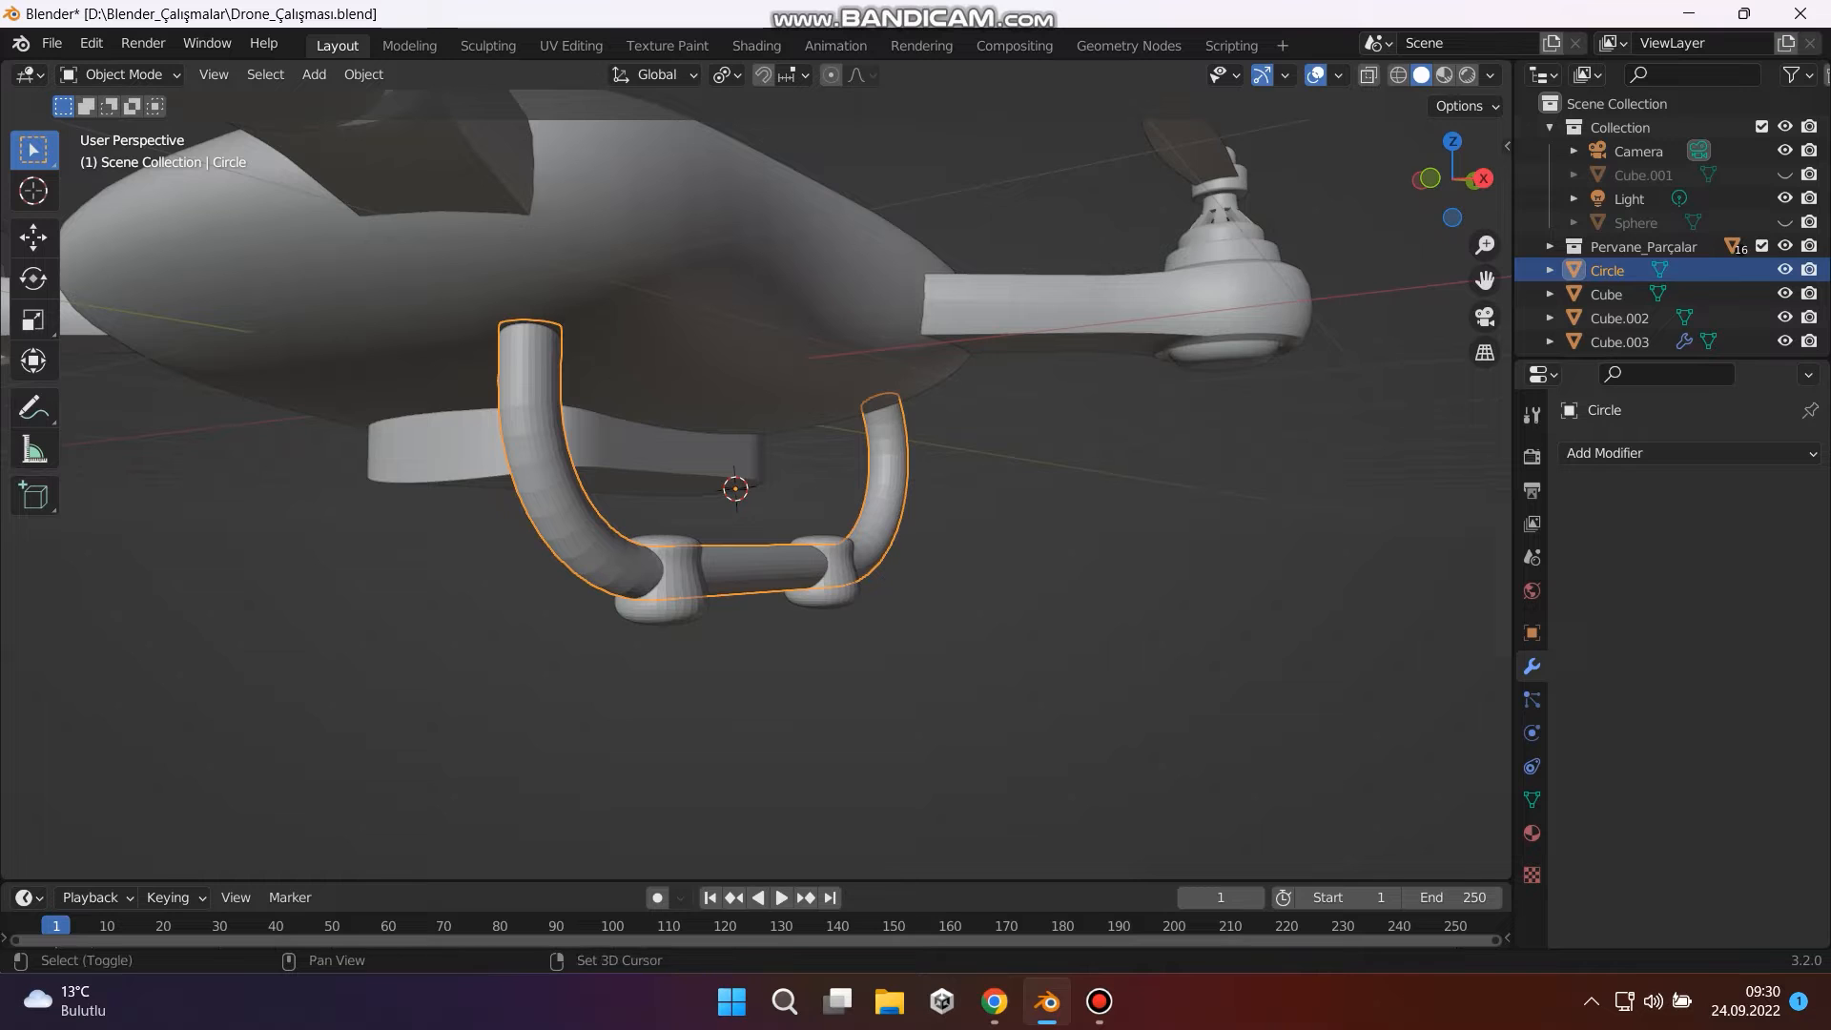
{"action": "left_click", "coordinate": [682, 583], "text": "shift"}
{"action": "left_click", "coordinate": [839, 575], "text": "shift"}
{"action": "key", "text": "KP_1"}
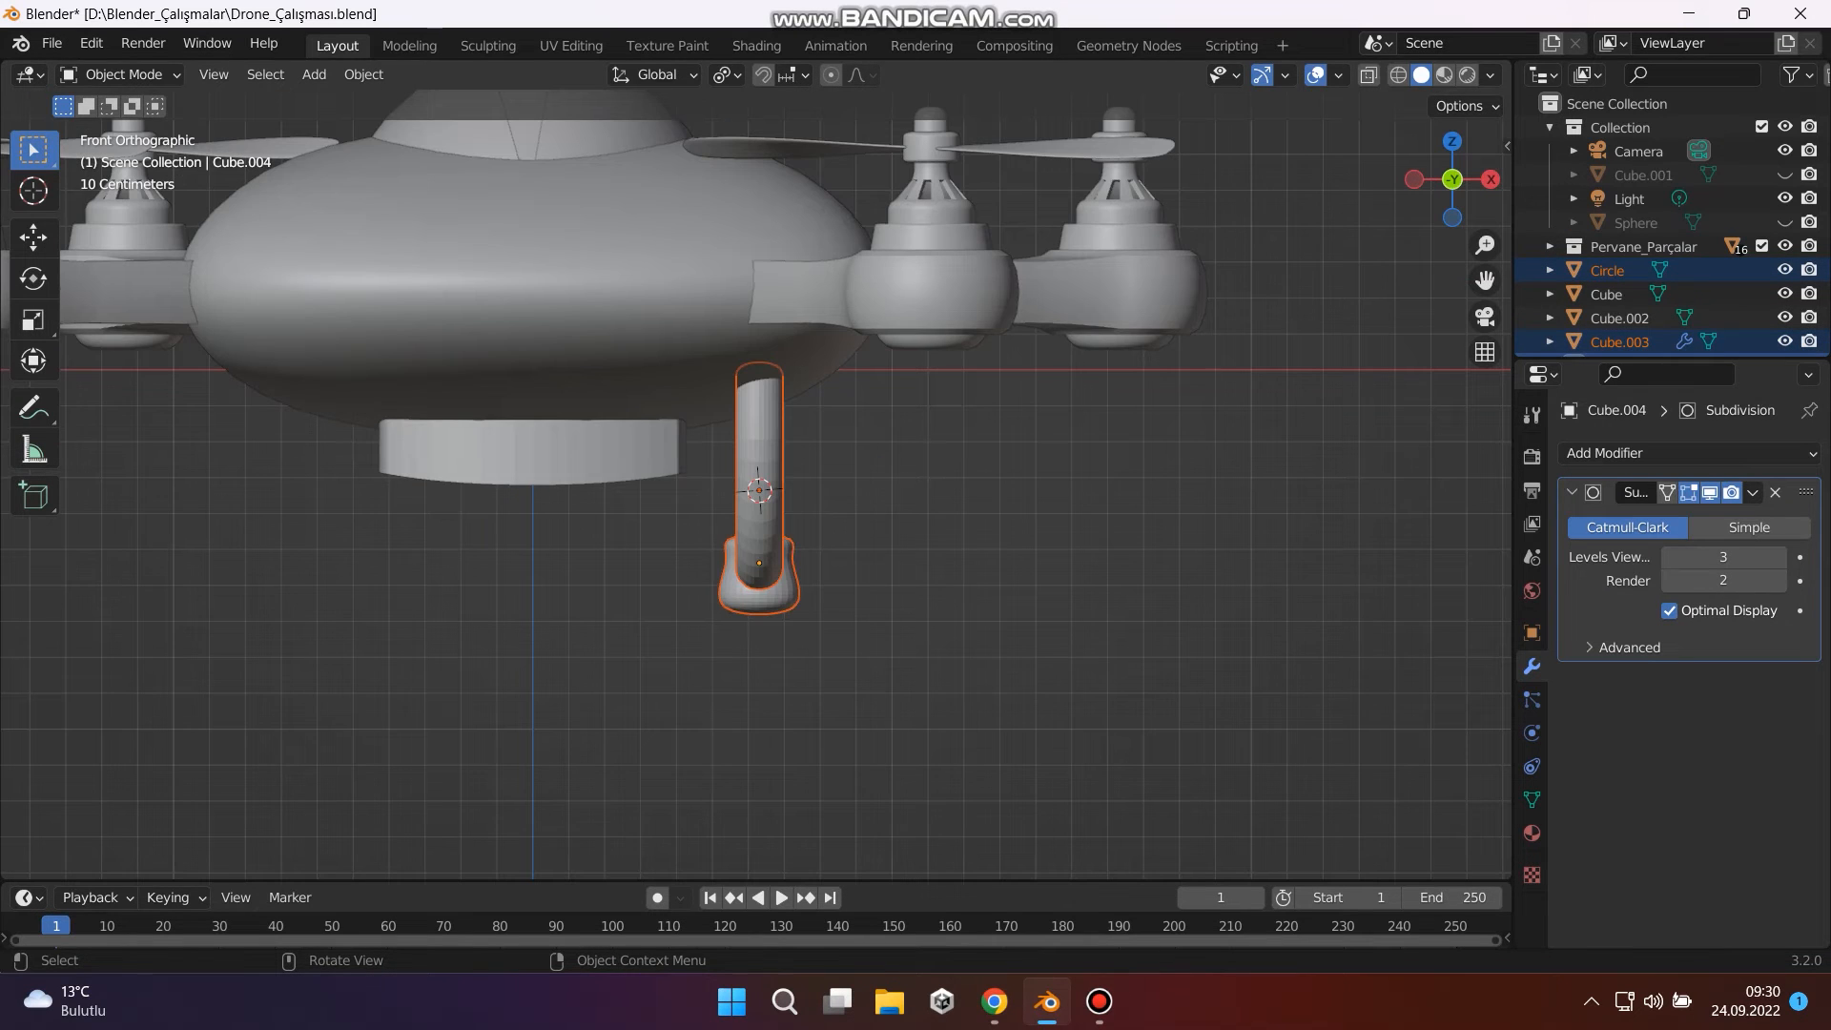
{"action": "key", "text": "shift+d"}
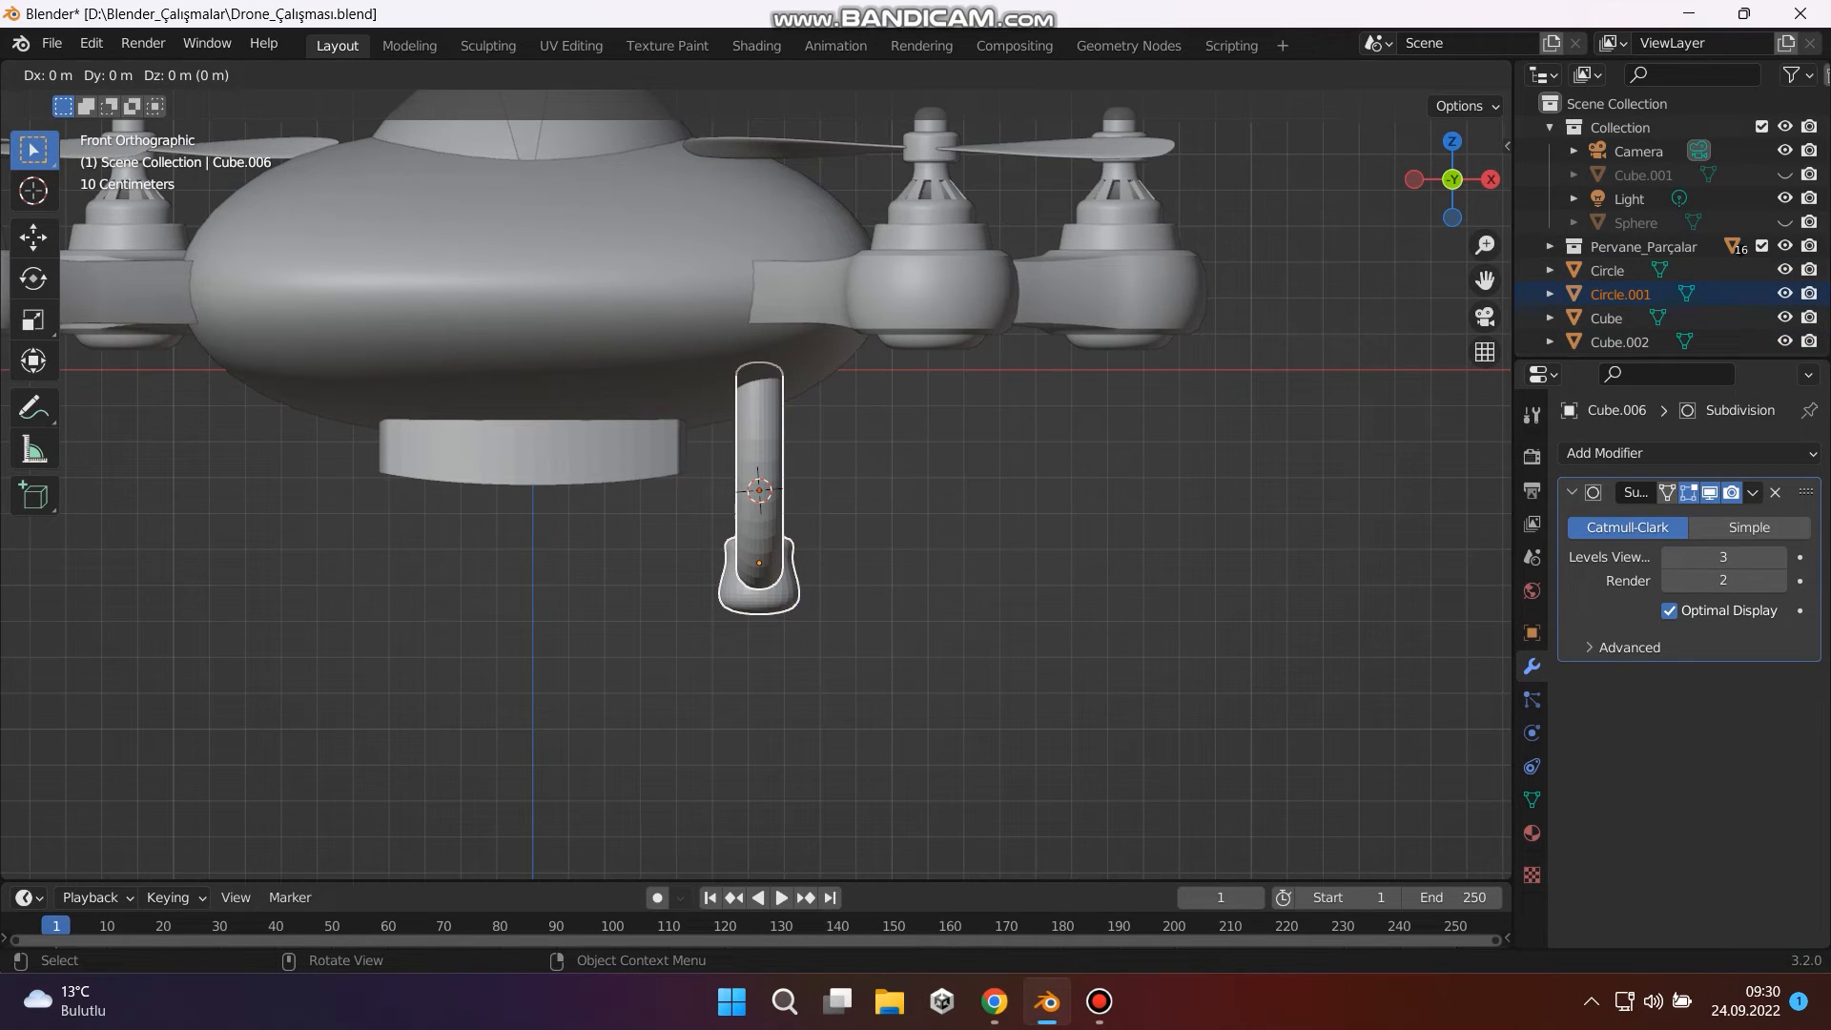
{"action": "key", "text": "x"}
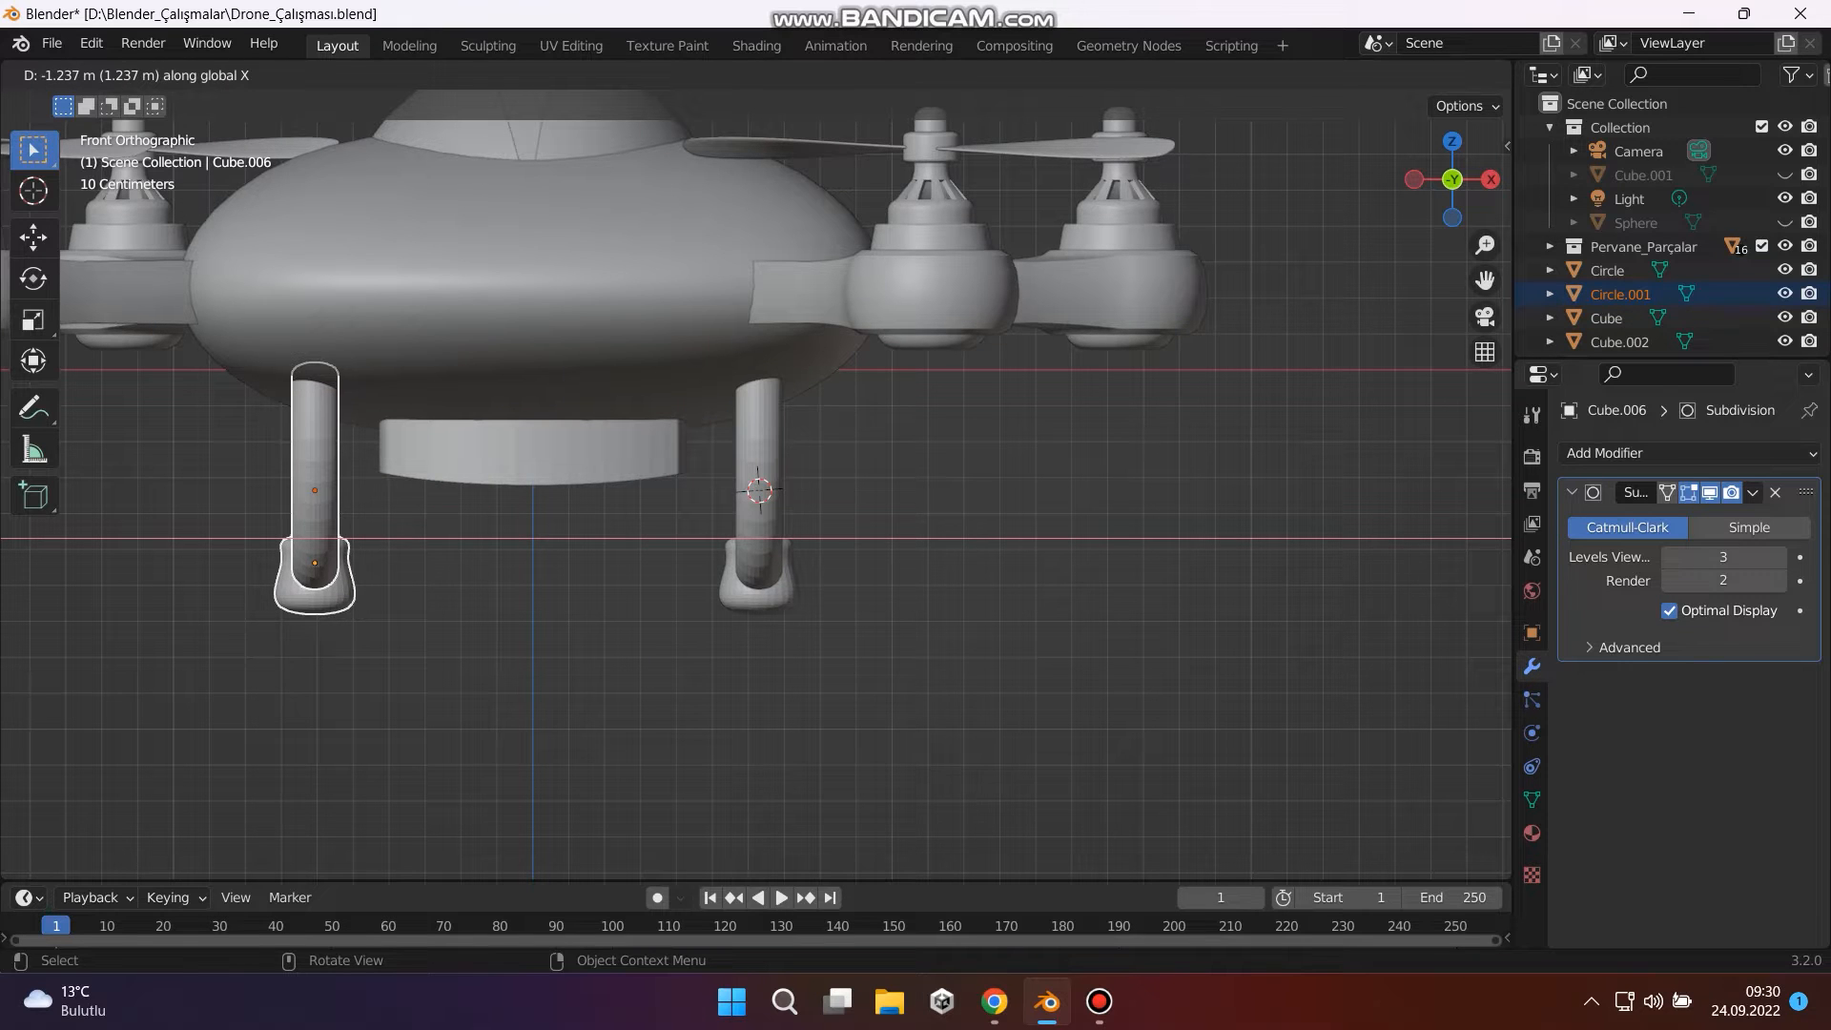
{"action": "left_click", "coordinate": [382, 534]}
Fine-tune the copied skid's position along X with moves of about -0.013 m, -0.098 m and 0.035 m.
{"action": "mouse_move", "coordinate": [382, 534]}
{"action": "middle_mouse_down"}
{"action": "mouse_move", "coordinate": [563, 511]}
{"action": "mouse_move", "coordinate": [358, 520]}
{"action": "mouse_move", "coordinate": [596, 515]}
{"action": "mouse_move", "coordinate": [525, 582]}
{"action": "mouse_move", "coordinate": [429, 517]}
{"action": "mouse_move", "coordinate": [386, 522]}
{"action": "middle_mouse_up"}
{"action": "key", "text": "KP_1"}
{"action": "middle_click_drag", "start_coordinate": [762, 514], "coordinate": [999, 601], "text": "shift"}
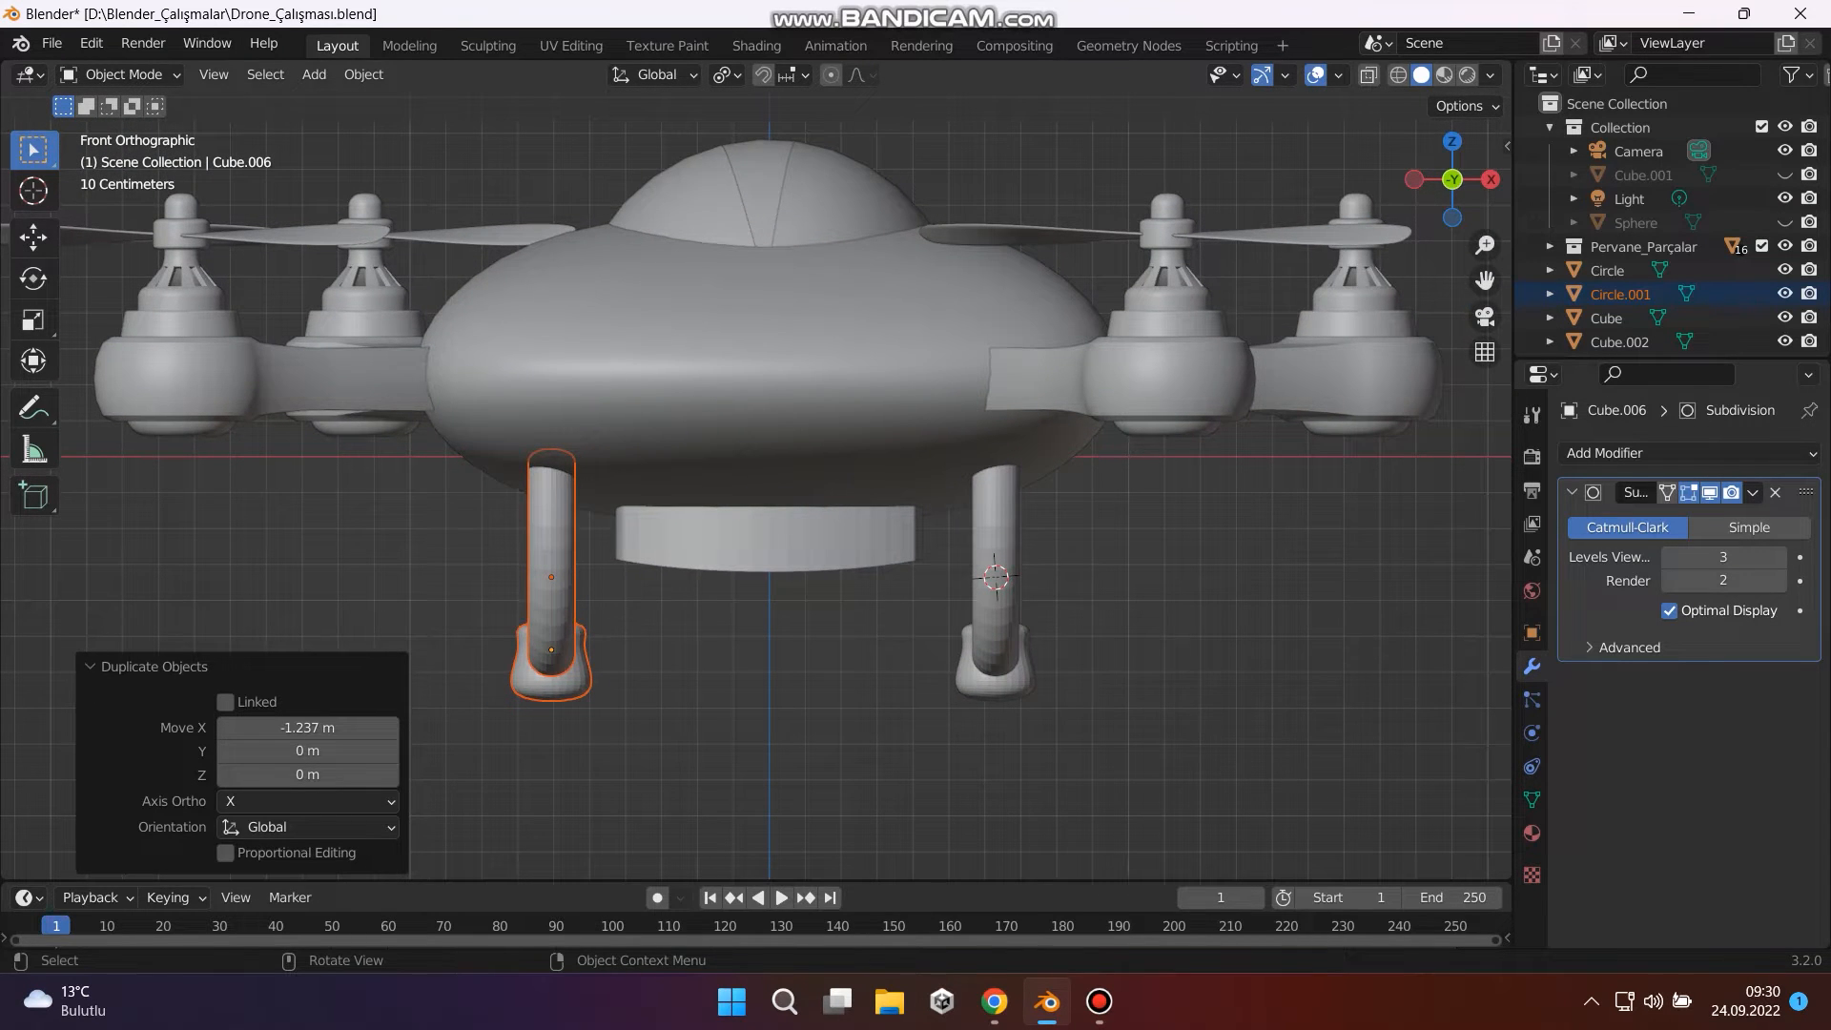
{"action": "key", "text": "shift+d"}
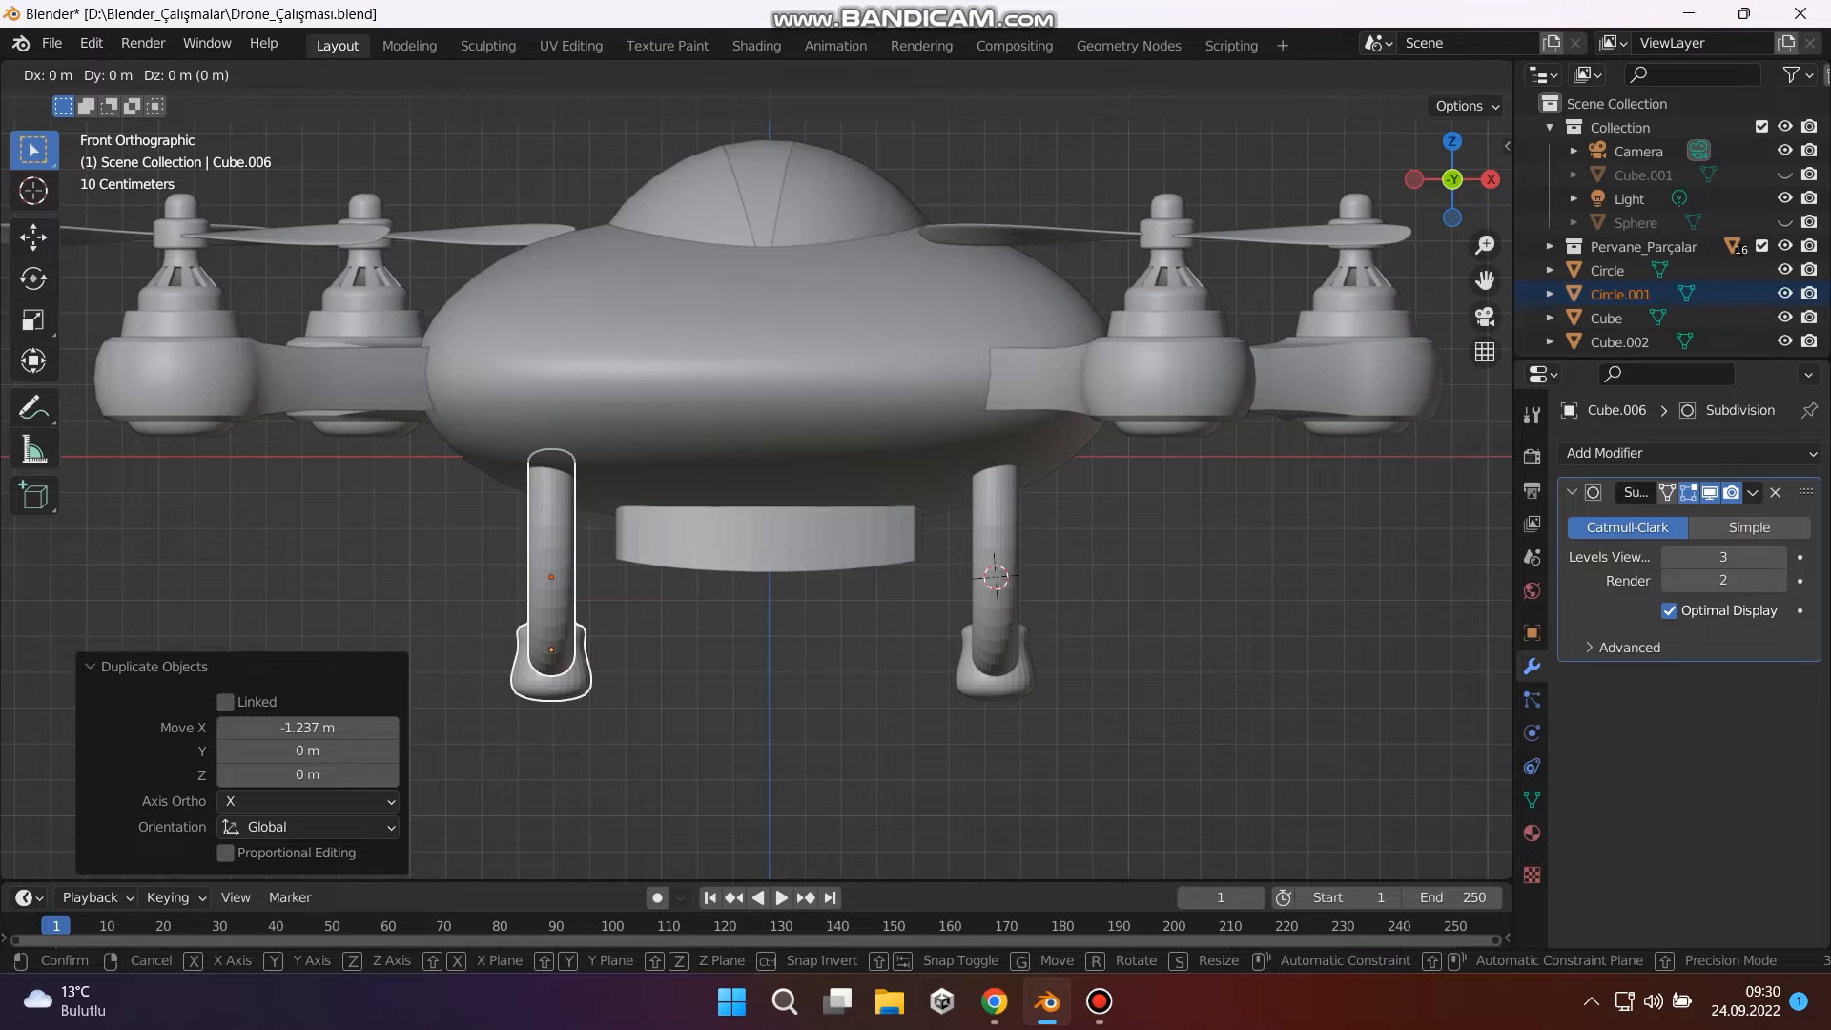
{"action": "key", "text": "x"}
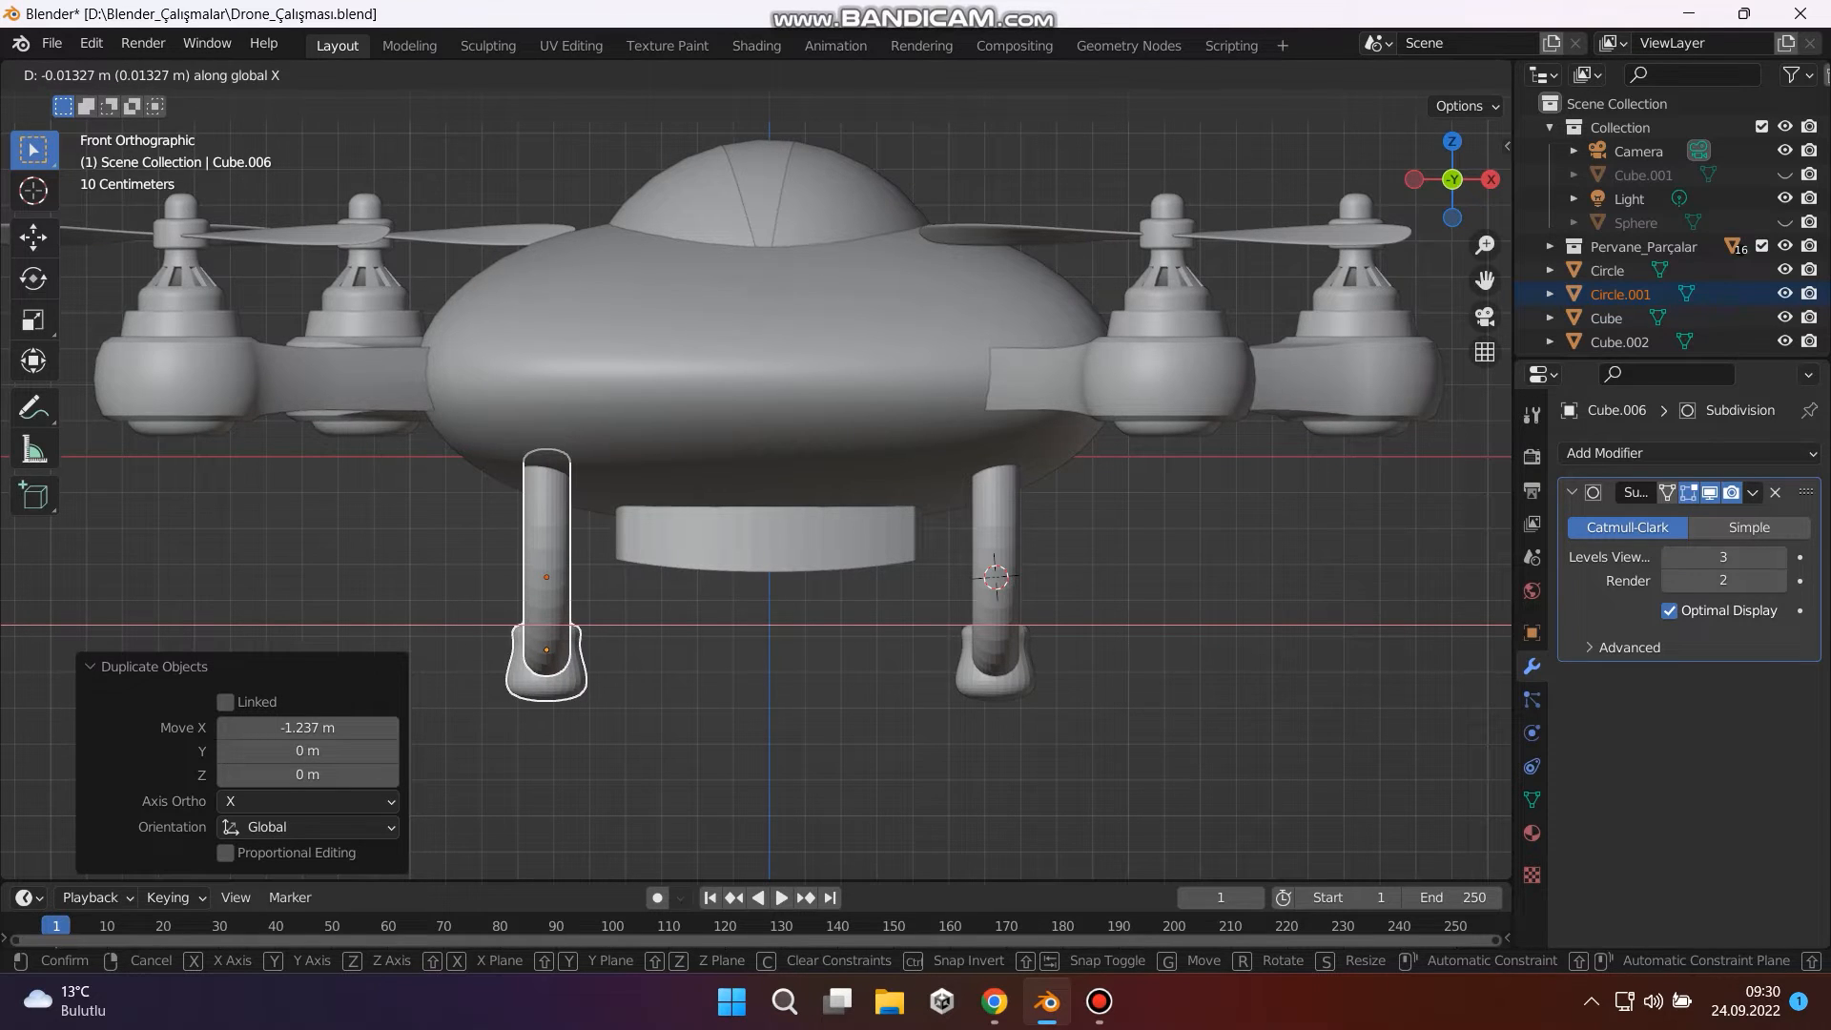
{"action": "key", "text": "Return"}
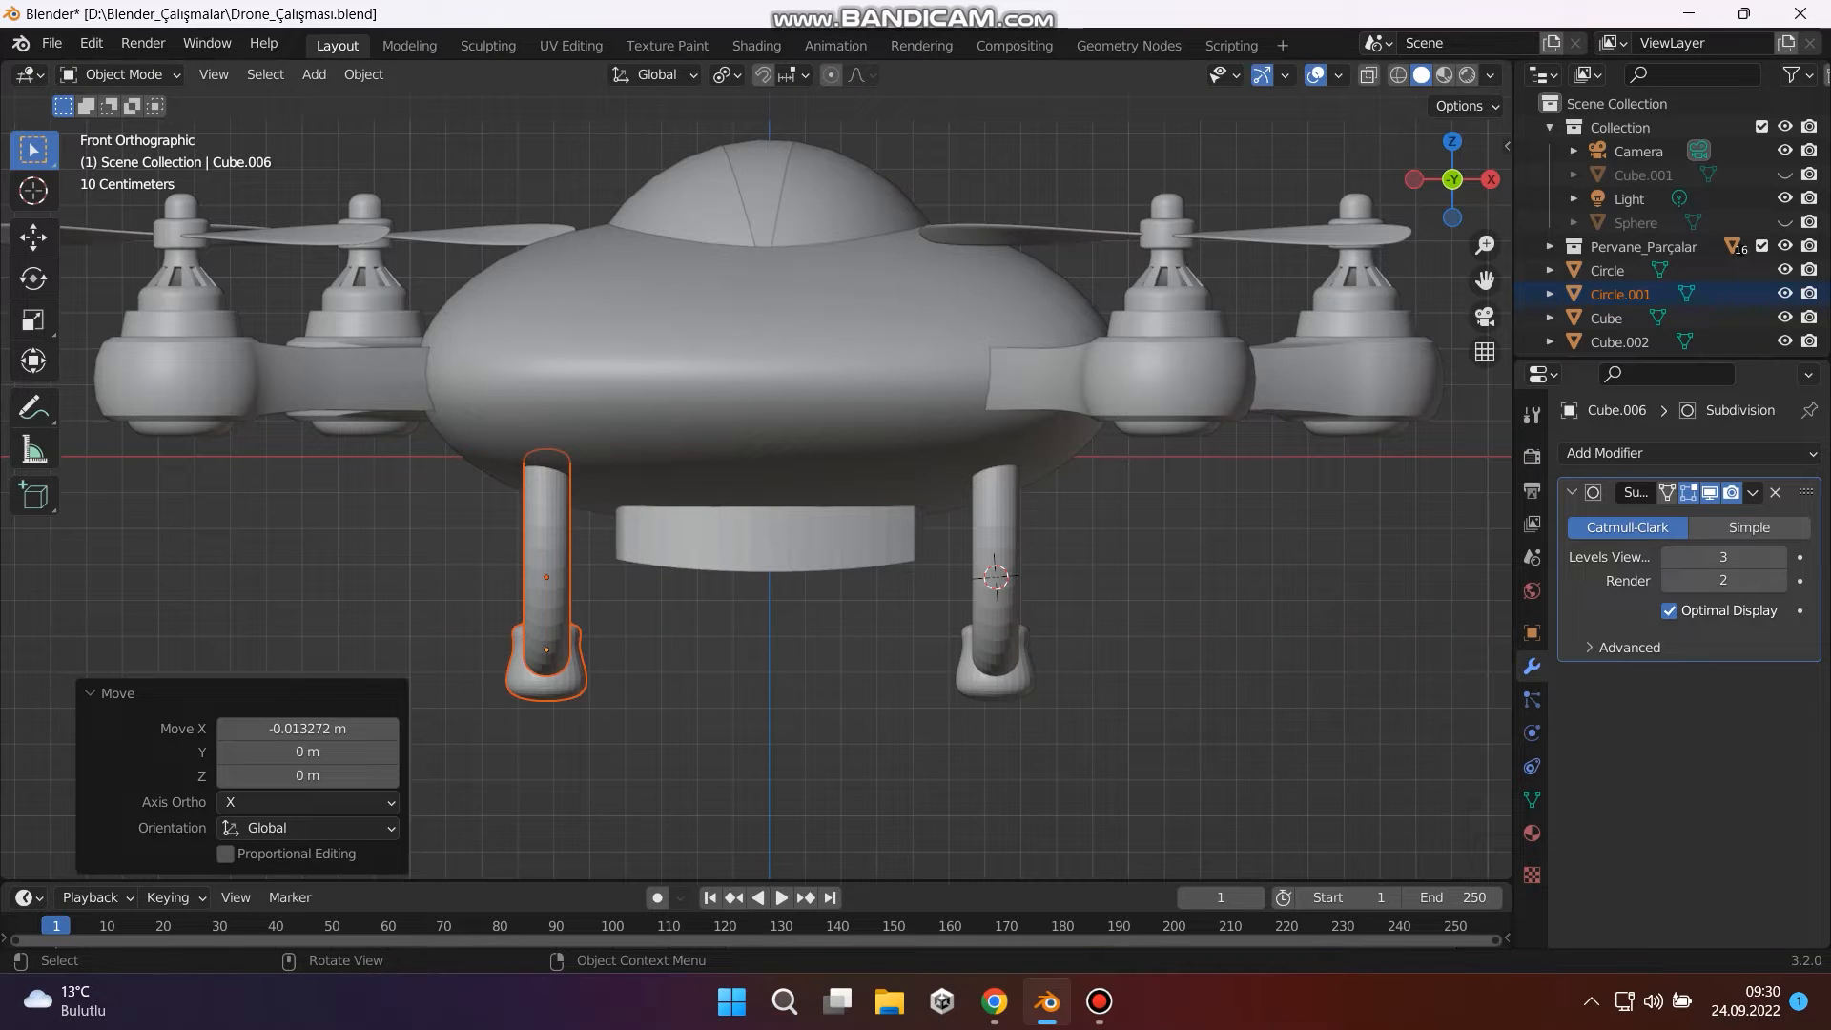
{"action": "key", "text": "shift+d"}
{"action": "key", "text": "x"}
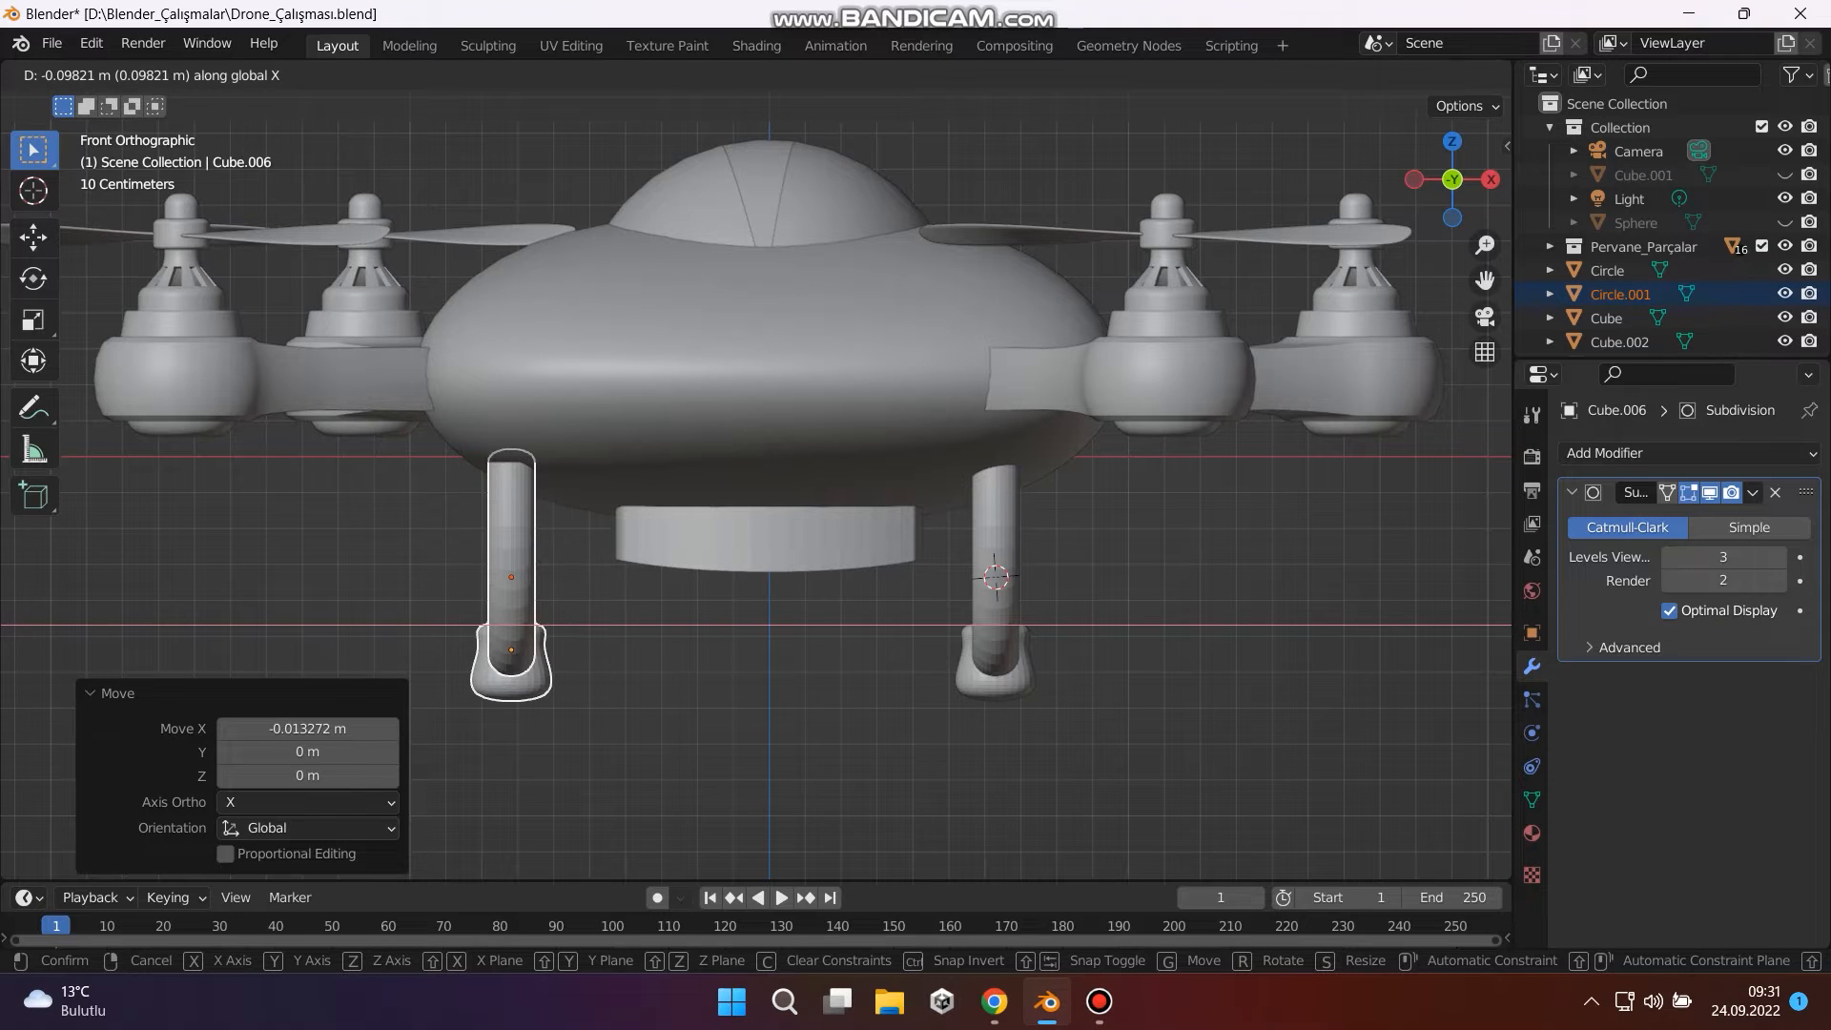
{"action": "key", "text": "Return"}
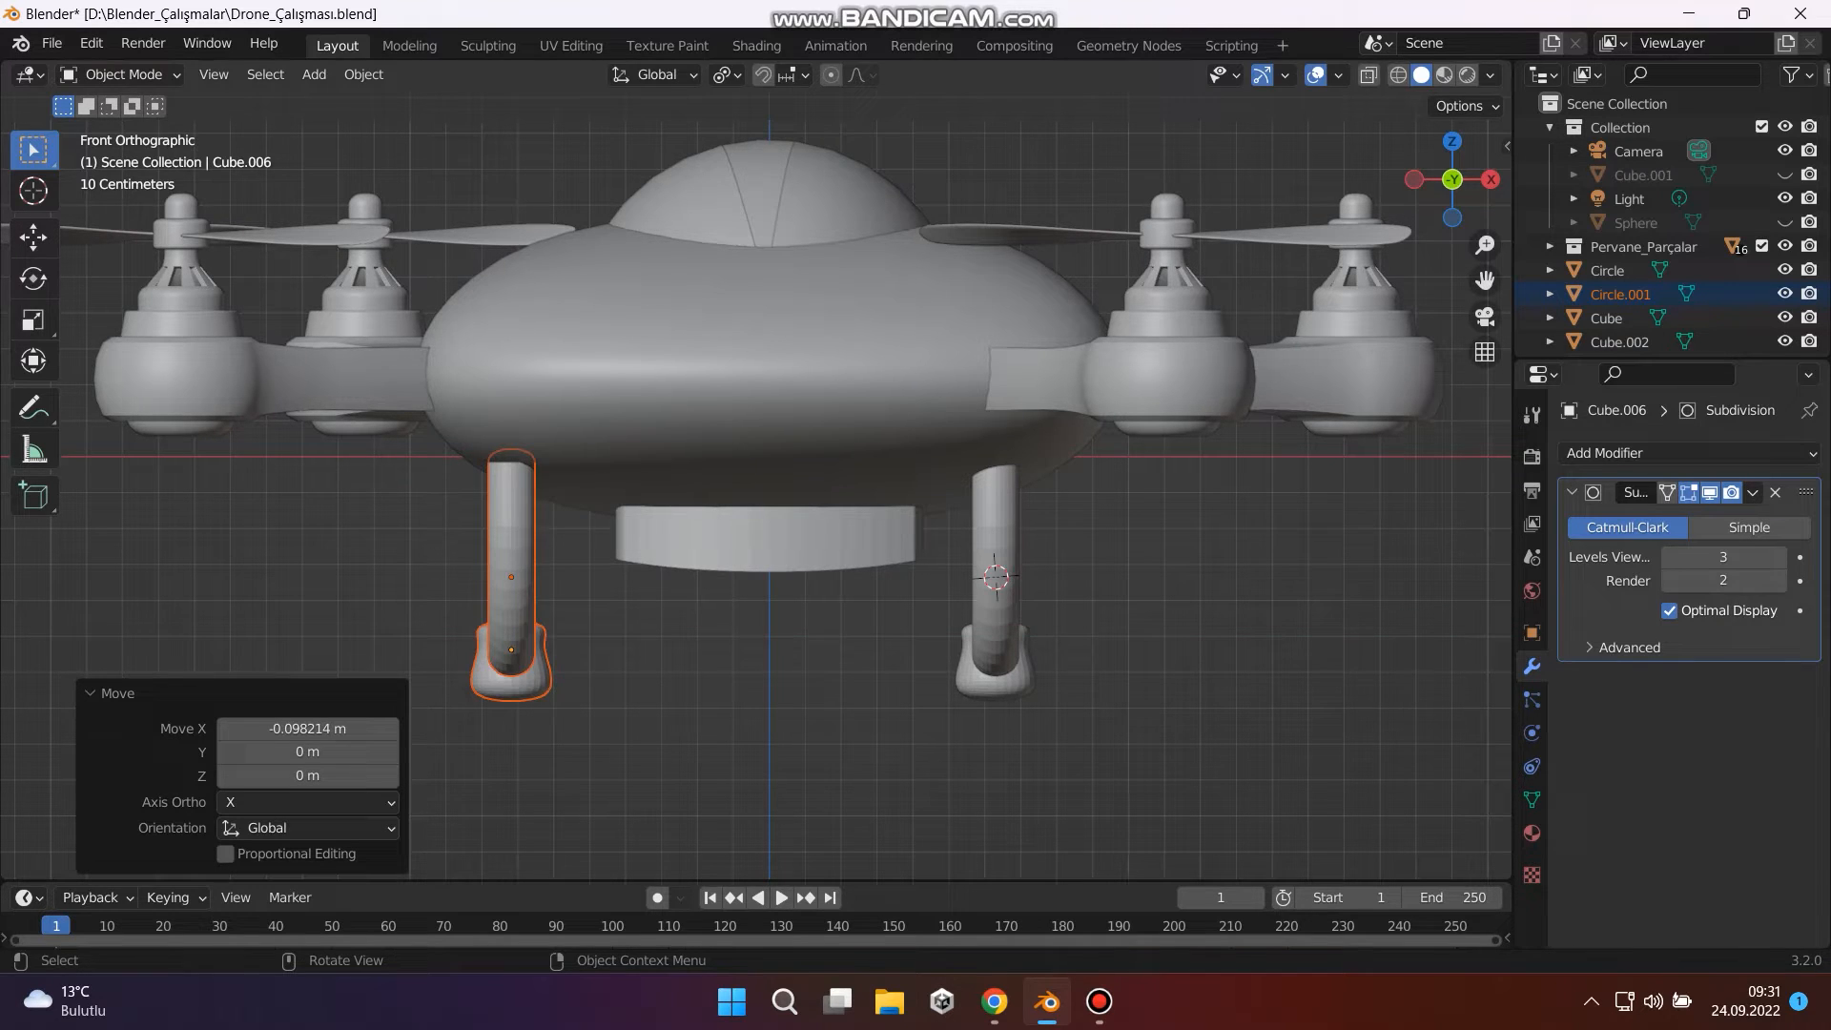
{"action": "key", "text": "shift+d"}
{"action": "key", "text": "x"}
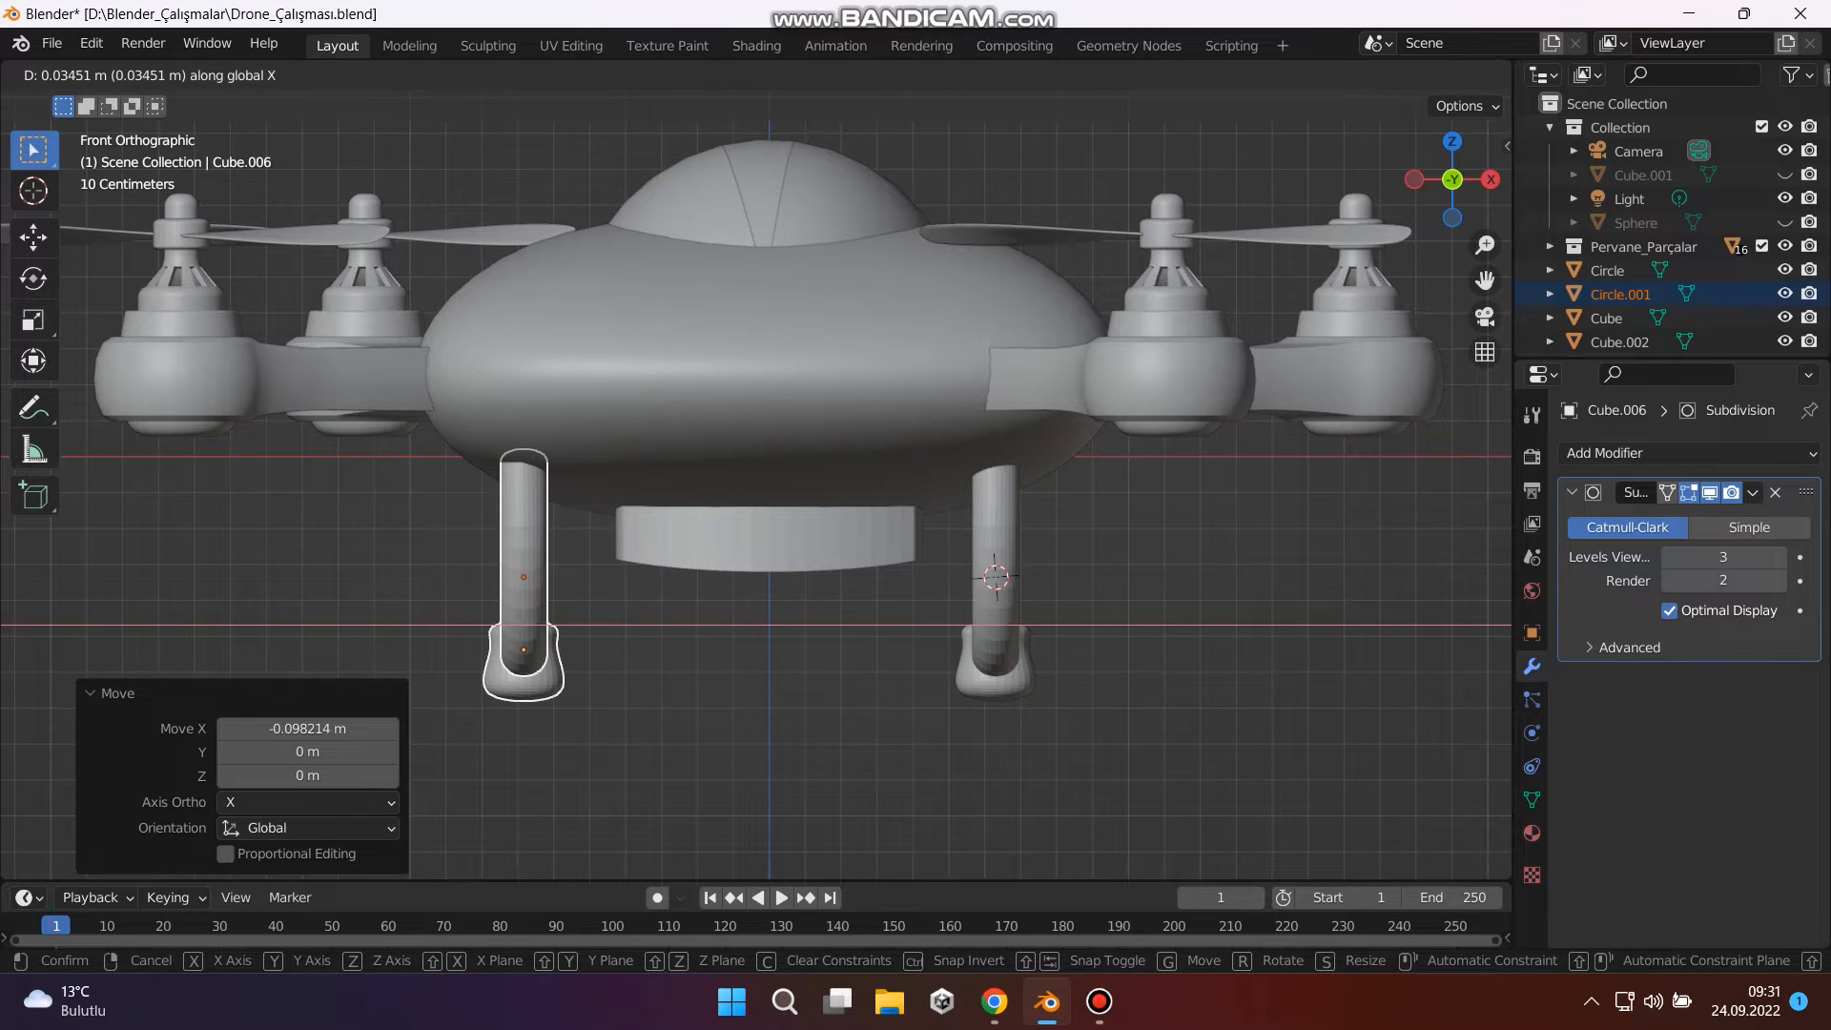
{"action": "key", "text": "Return"}
{"action": "left_click", "coordinate": [763, 725]}
Examine the whole drone from several angles and check how both landing skids sit under the body.
{"action": "middle_click_drag", "start_coordinate": [763, 610], "coordinate": [896, 649]}
{"action": "scroll", "coordinate": [1020, 634], "scroll_direction": "down", "scroll_amount": 5}
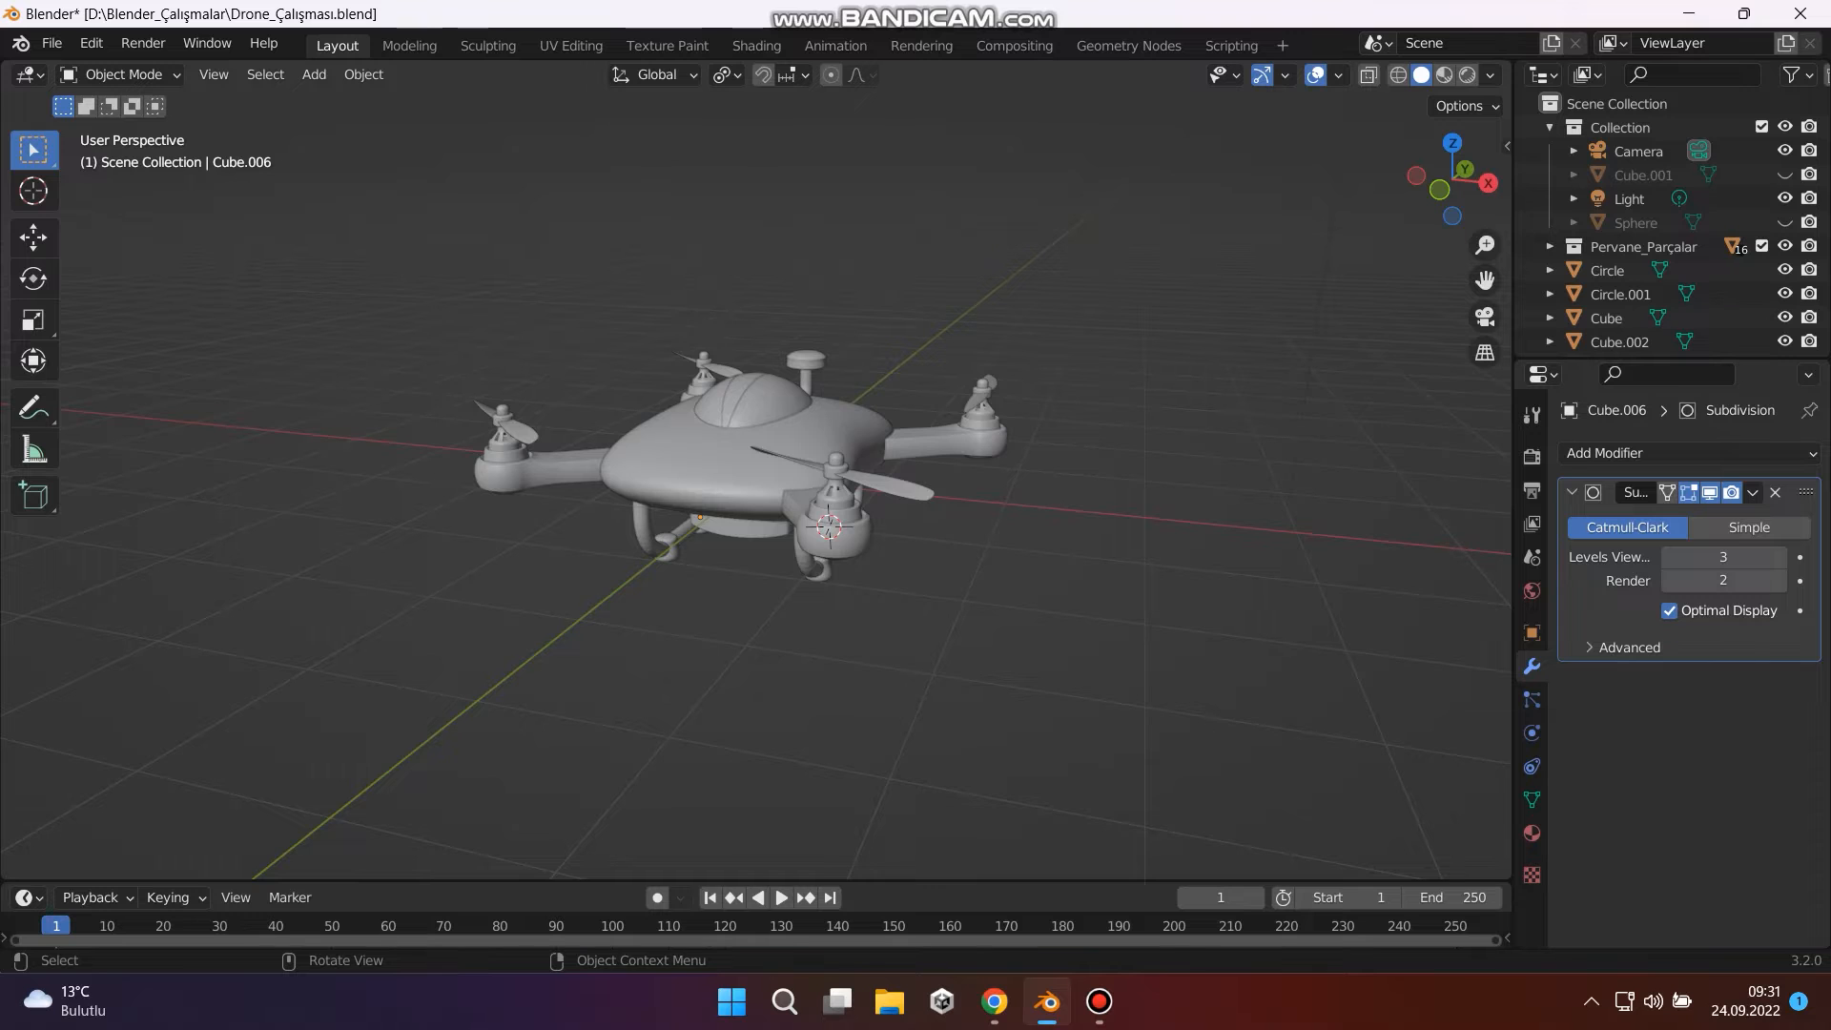
{"action": "scroll", "coordinate": [756, 484], "scroll_direction": "up", "scroll_amount": 5}
{"action": "middle_click_drag", "start_coordinate": [756, 485], "coordinate": [1012, 546]}
{"action": "scroll", "coordinate": [803, 515], "scroll_direction": "down", "scroll_amount": 3}
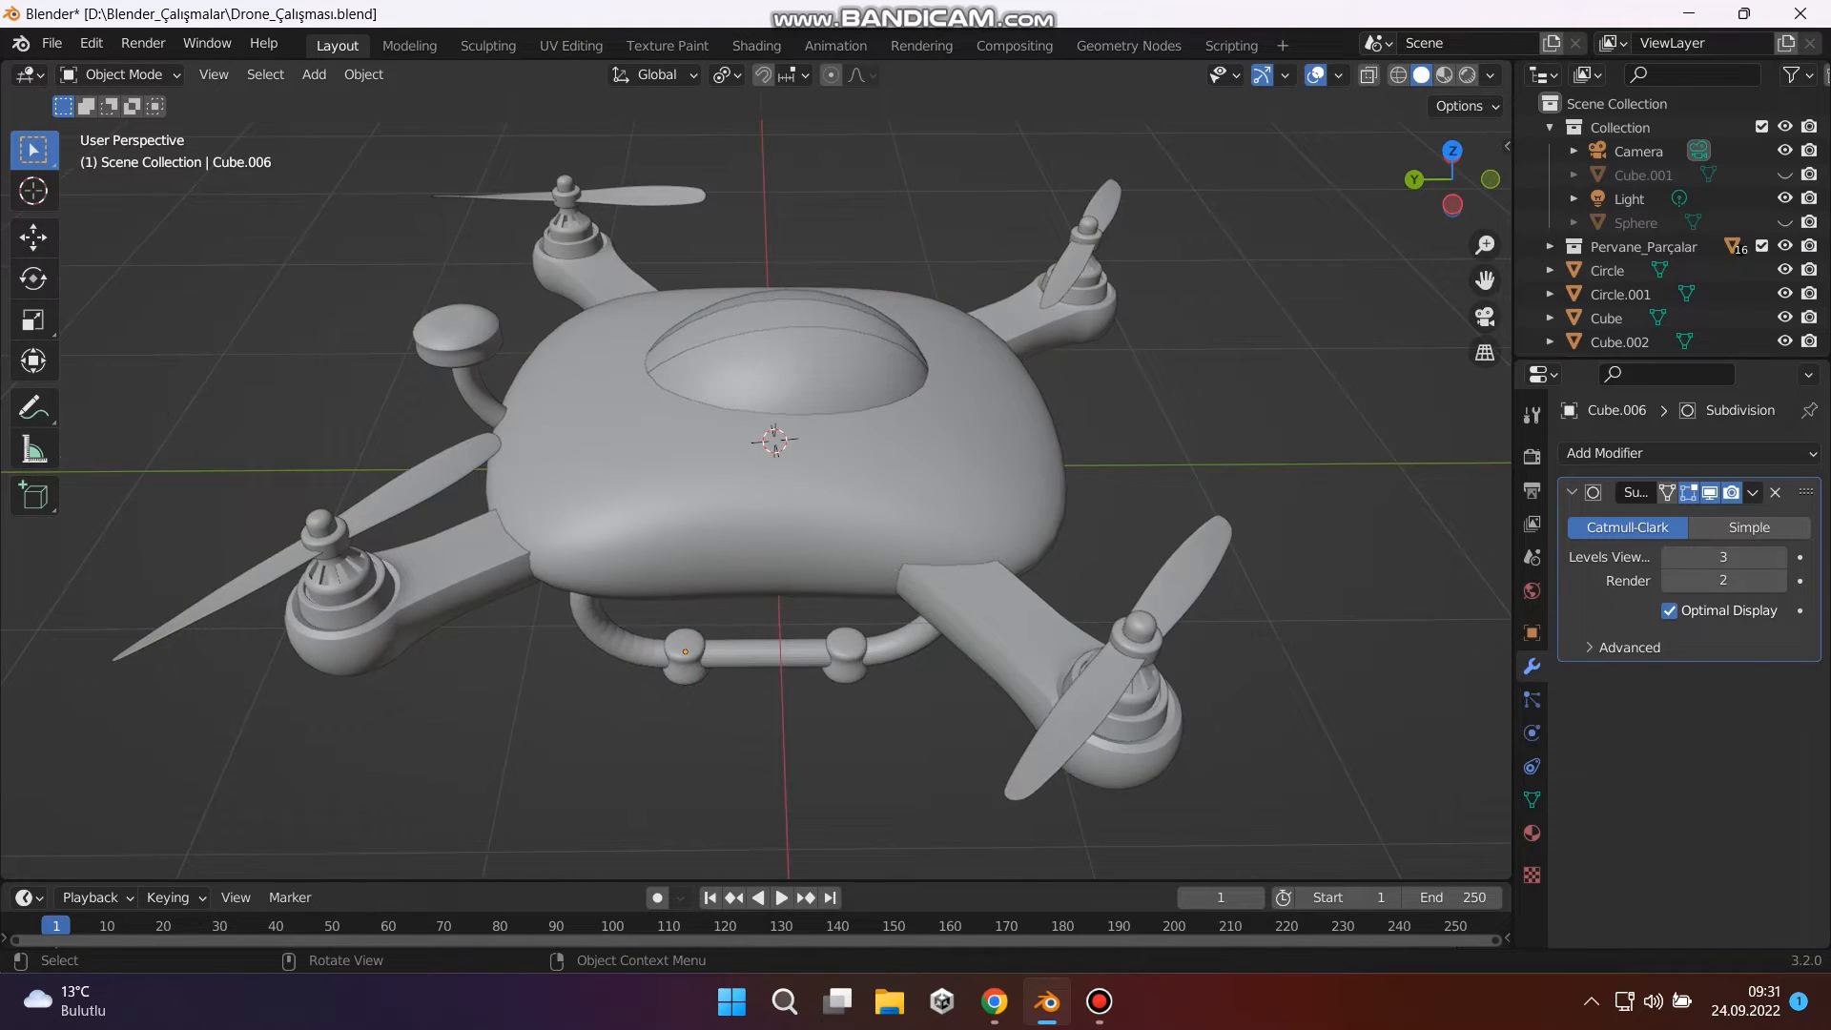
{"action": "scroll", "coordinate": [763, 476], "scroll_direction": "down", "scroll_amount": 2}
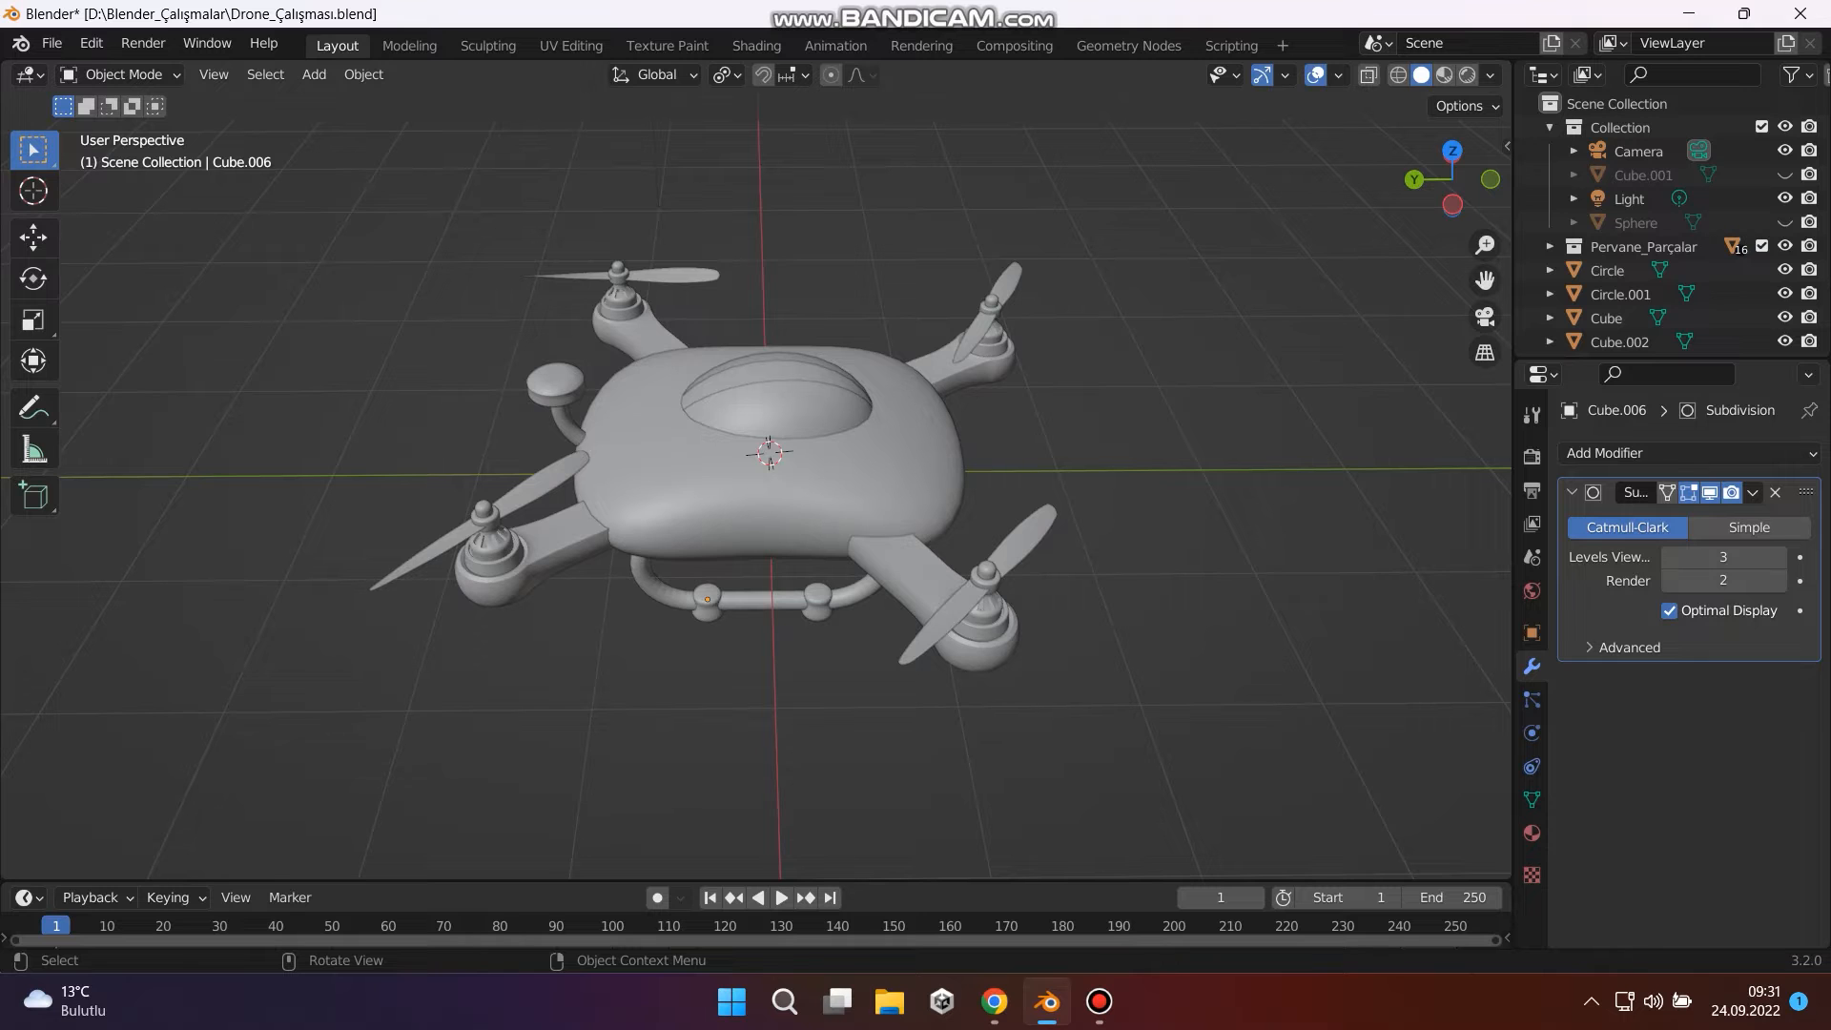
{"action": "middle_click_drag", "start_coordinate": [762, 457], "coordinate": [649, 458]}
{"action": "scroll", "coordinate": [763, 458], "scroll_direction": "up", "scroll_amount": 5}
{"action": "scroll", "coordinate": [763, 457], "scroll_direction": "down", "scroll_amount": 5}
Select the drone arm Kol.002 and open its mesh in Edit Mode near where it joins the body.
{"action": "middle_click_drag", "start_coordinate": [1144, 668], "coordinate": [667, 453]}
{"action": "left_click", "coordinate": [1030, 705]}
{"action": "key", "text": "Tab"}
{"action": "scroll", "coordinate": [1104, 672], "scroll_direction": "up", "scroll_amount": 3}
{"action": "scroll", "coordinate": [1104, 610], "scroll_direction": "down", "scroll_amount": 4}
{"action": "scroll", "coordinate": [858, 532], "scroll_direction": "up", "scroll_amount": 4}
{"action": "mouse_move", "coordinate": [668, 453]}
{"action": "middle_mouse_down"}
{"action": "mouse_move", "coordinate": [610, 472]}
{"action": "mouse_move", "coordinate": [682, 451]}
{"action": "middle_mouse_up"}
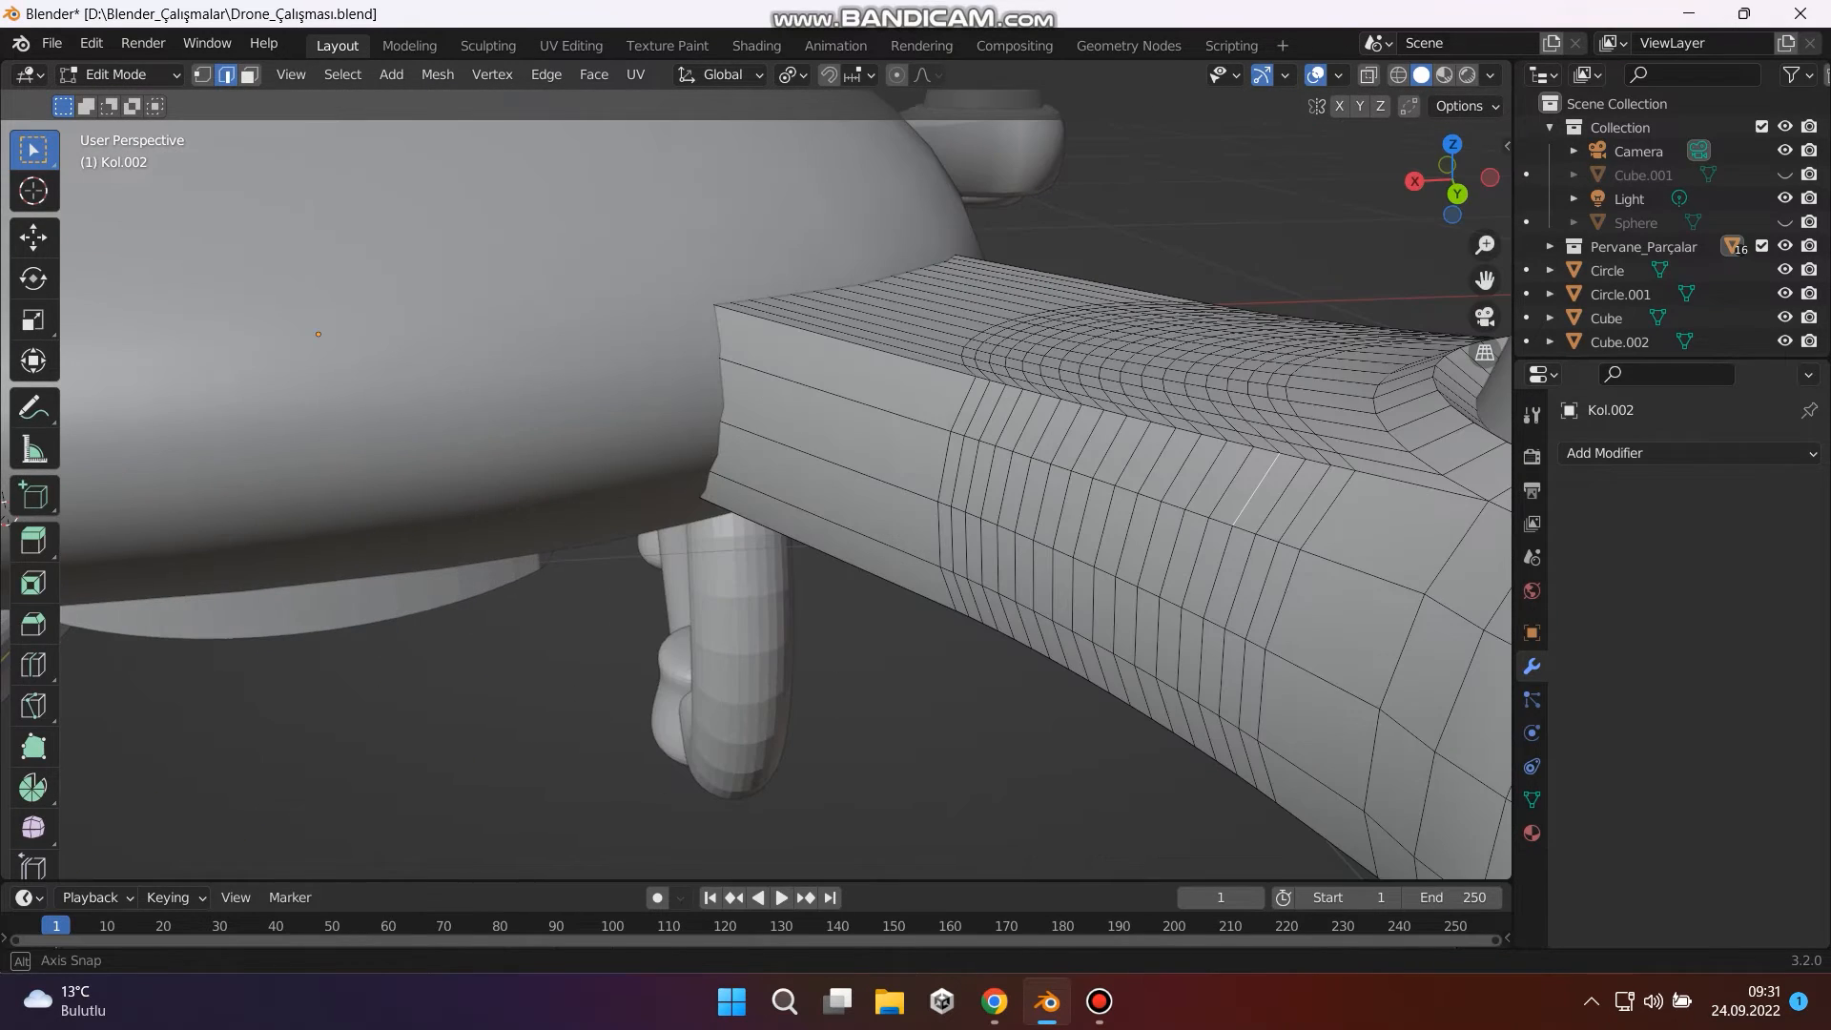
Circle-select the uppermost row of narrow faces on the arm's side, leaving out the wide faces and the row below.
{"action": "key", "text": "c"}
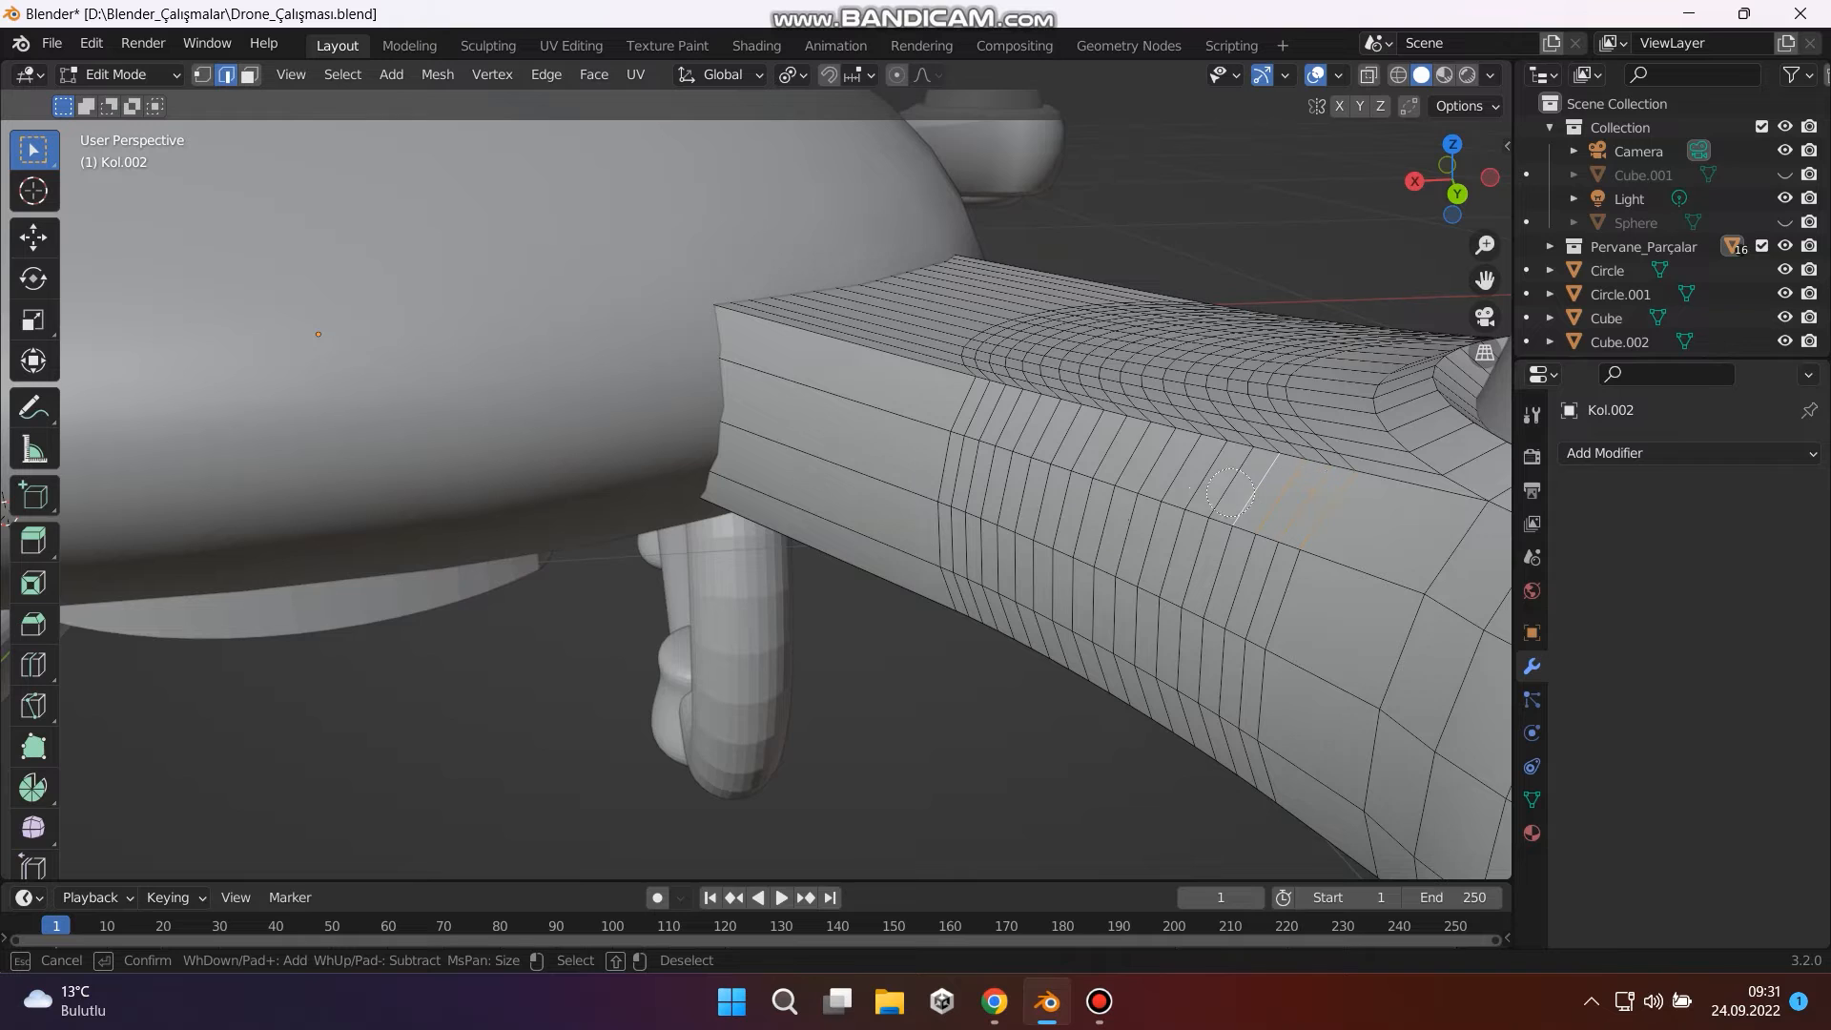
{"action": "key", "text": "Escape"}
{"action": "key", "text": "3"}
{"action": "key", "text": "c"}
{"action": "left_click_drag", "start_coordinate": [1431, 548], "coordinate": [1158, 470]}
{"action": "left_click_drag", "start_coordinate": [1045, 435], "coordinate": [1003, 417]}
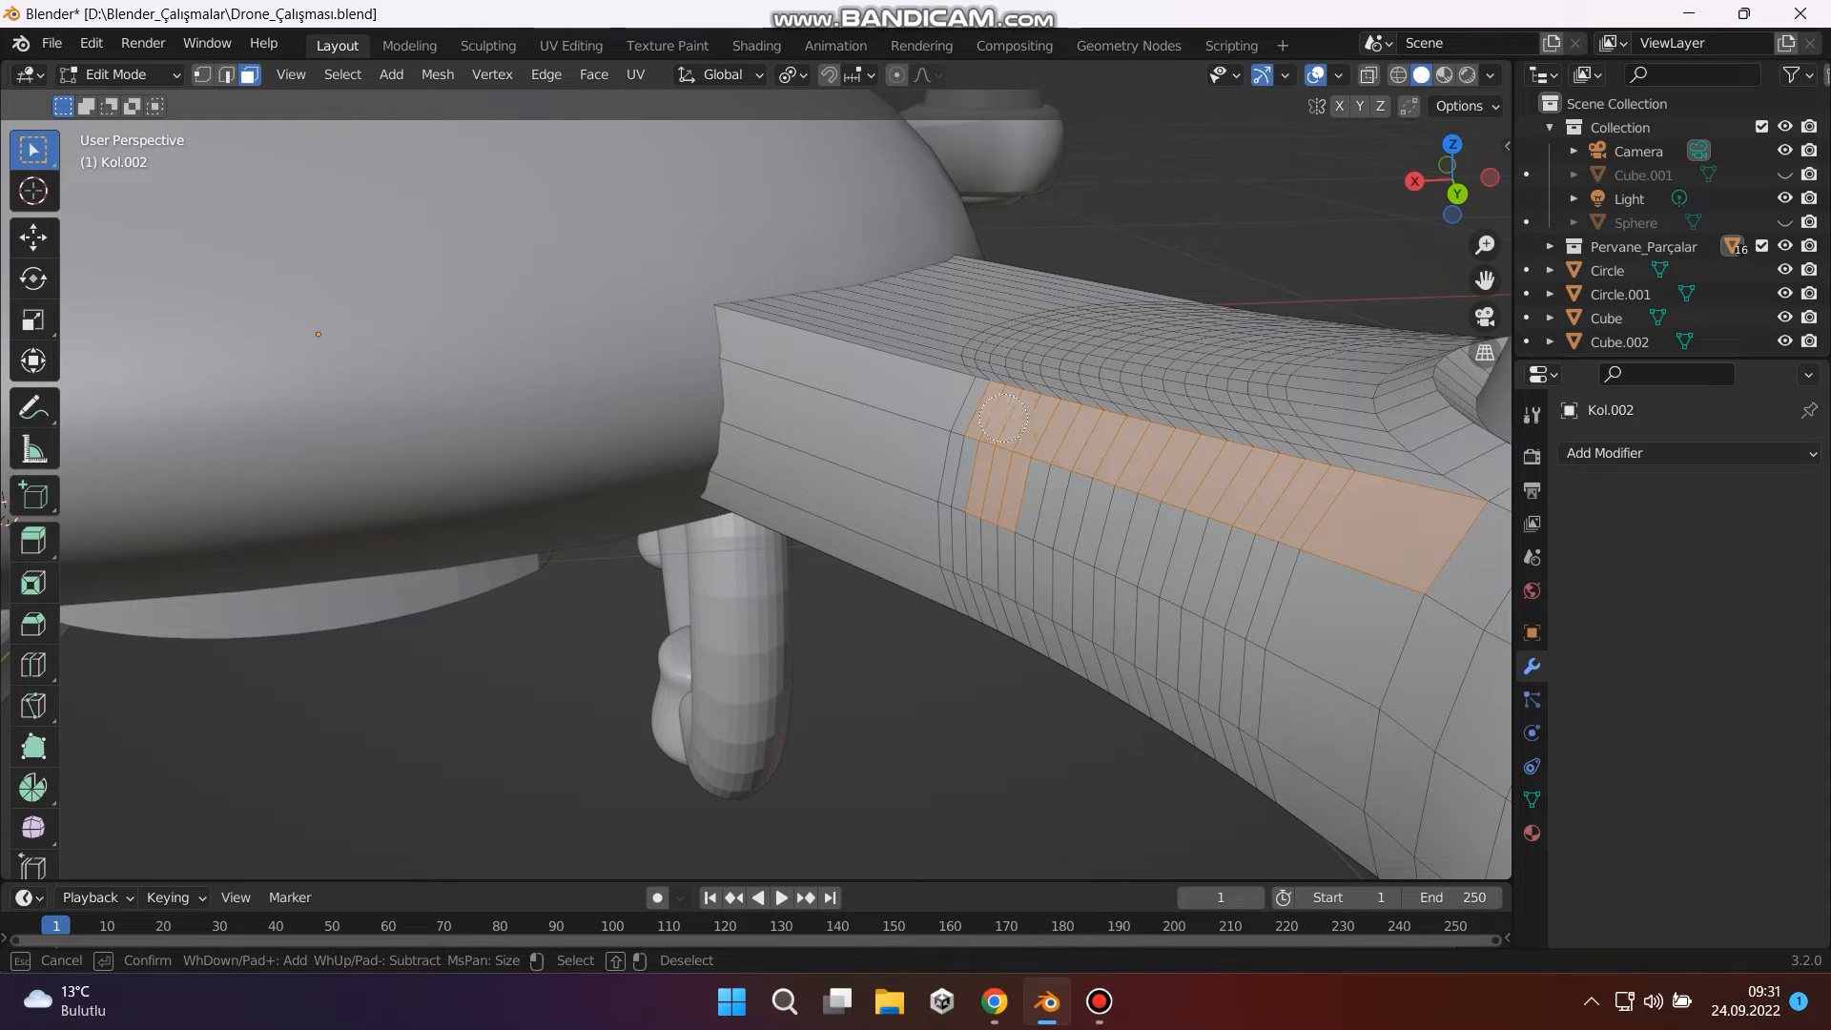
{"action": "mouse_move", "coordinate": [1006, 496]}
{"action": "left_mouse_down", "text": "shift"}
{"action": "mouse_move", "coordinate": [982, 510]}
{"action": "mouse_move", "coordinate": [963, 492]}
{"action": "left_mouse_up", "text": "shift"}
{"action": "left_click_drag", "start_coordinate": [1411, 534], "coordinate": [1398, 542], "text": "shift"}
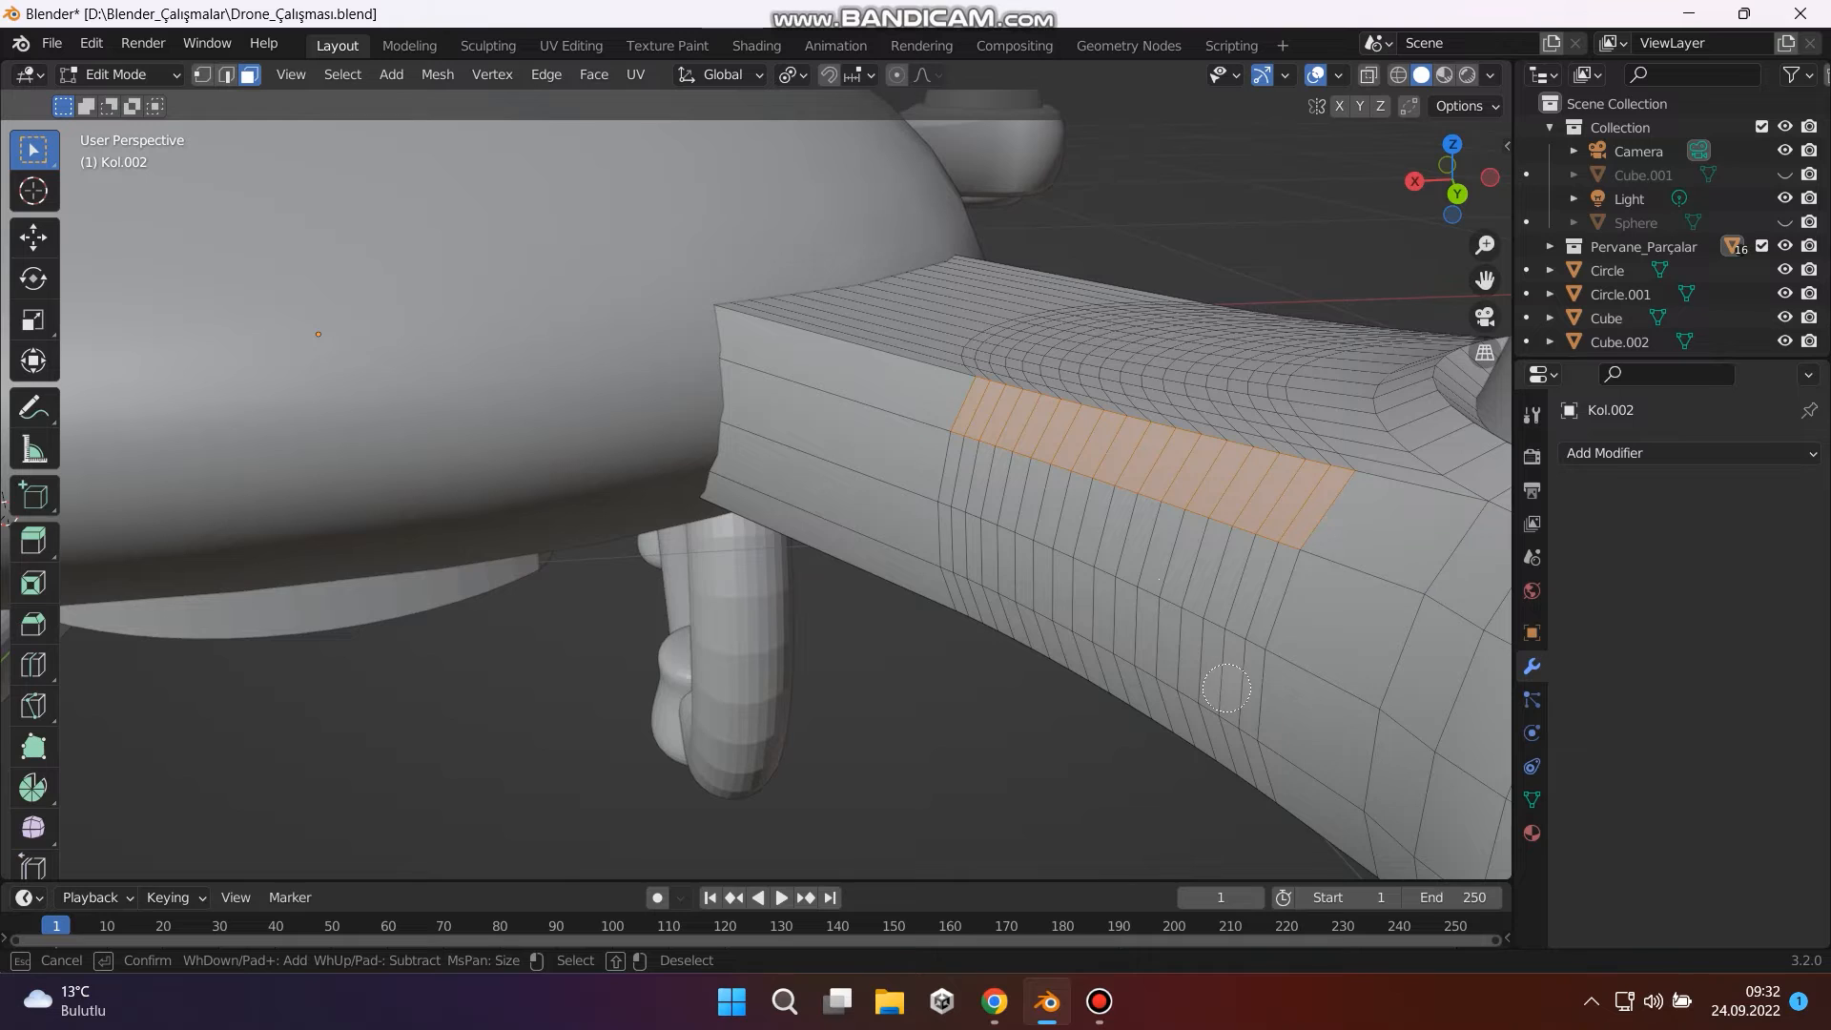
Add the two lower rows of narrow faces on the arm's side to the selection, skipping the second row.
{"action": "left_click_drag", "start_coordinate": [1227, 689], "coordinate": [969, 570]}
{"action": "left_click_drag", "start_coordinate": [1208, 743], "coordinate": [1219, 757]}
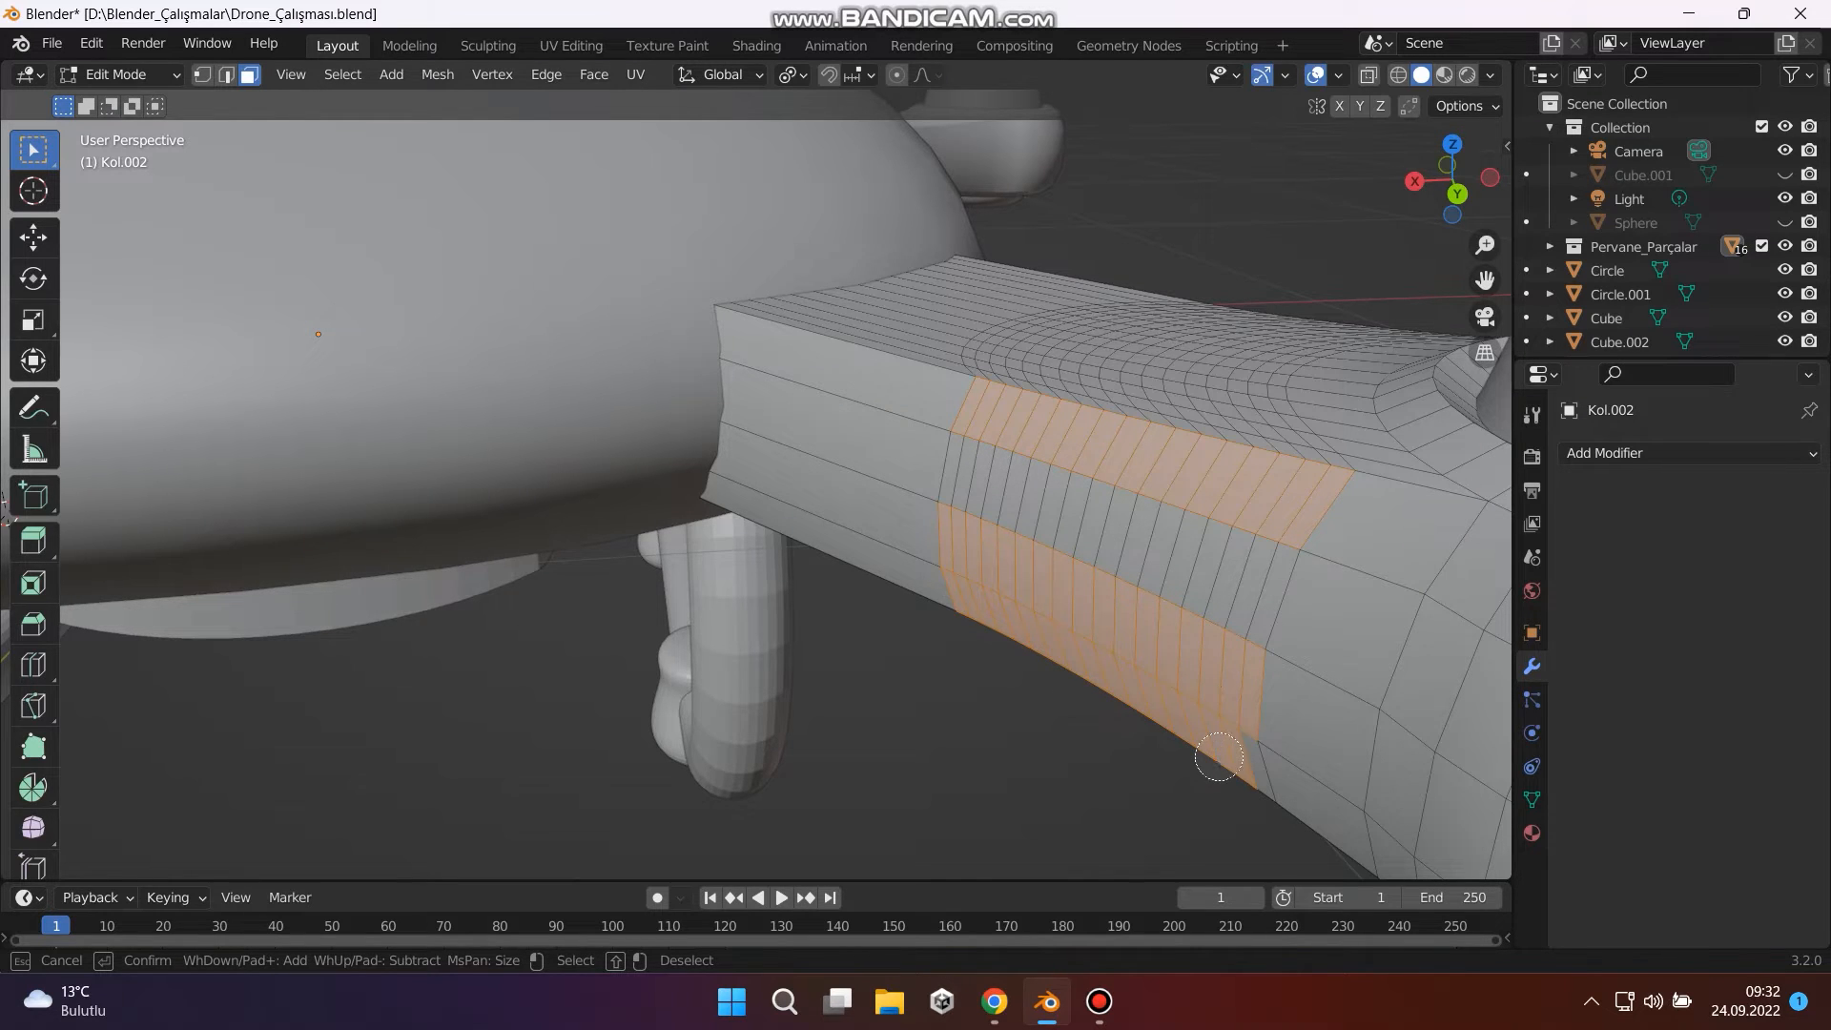
{"action": "left_click", "coordinate": [1235, 753]}
{"action": "left_click", "coordinate": [1338, 799], "text": "shift"}
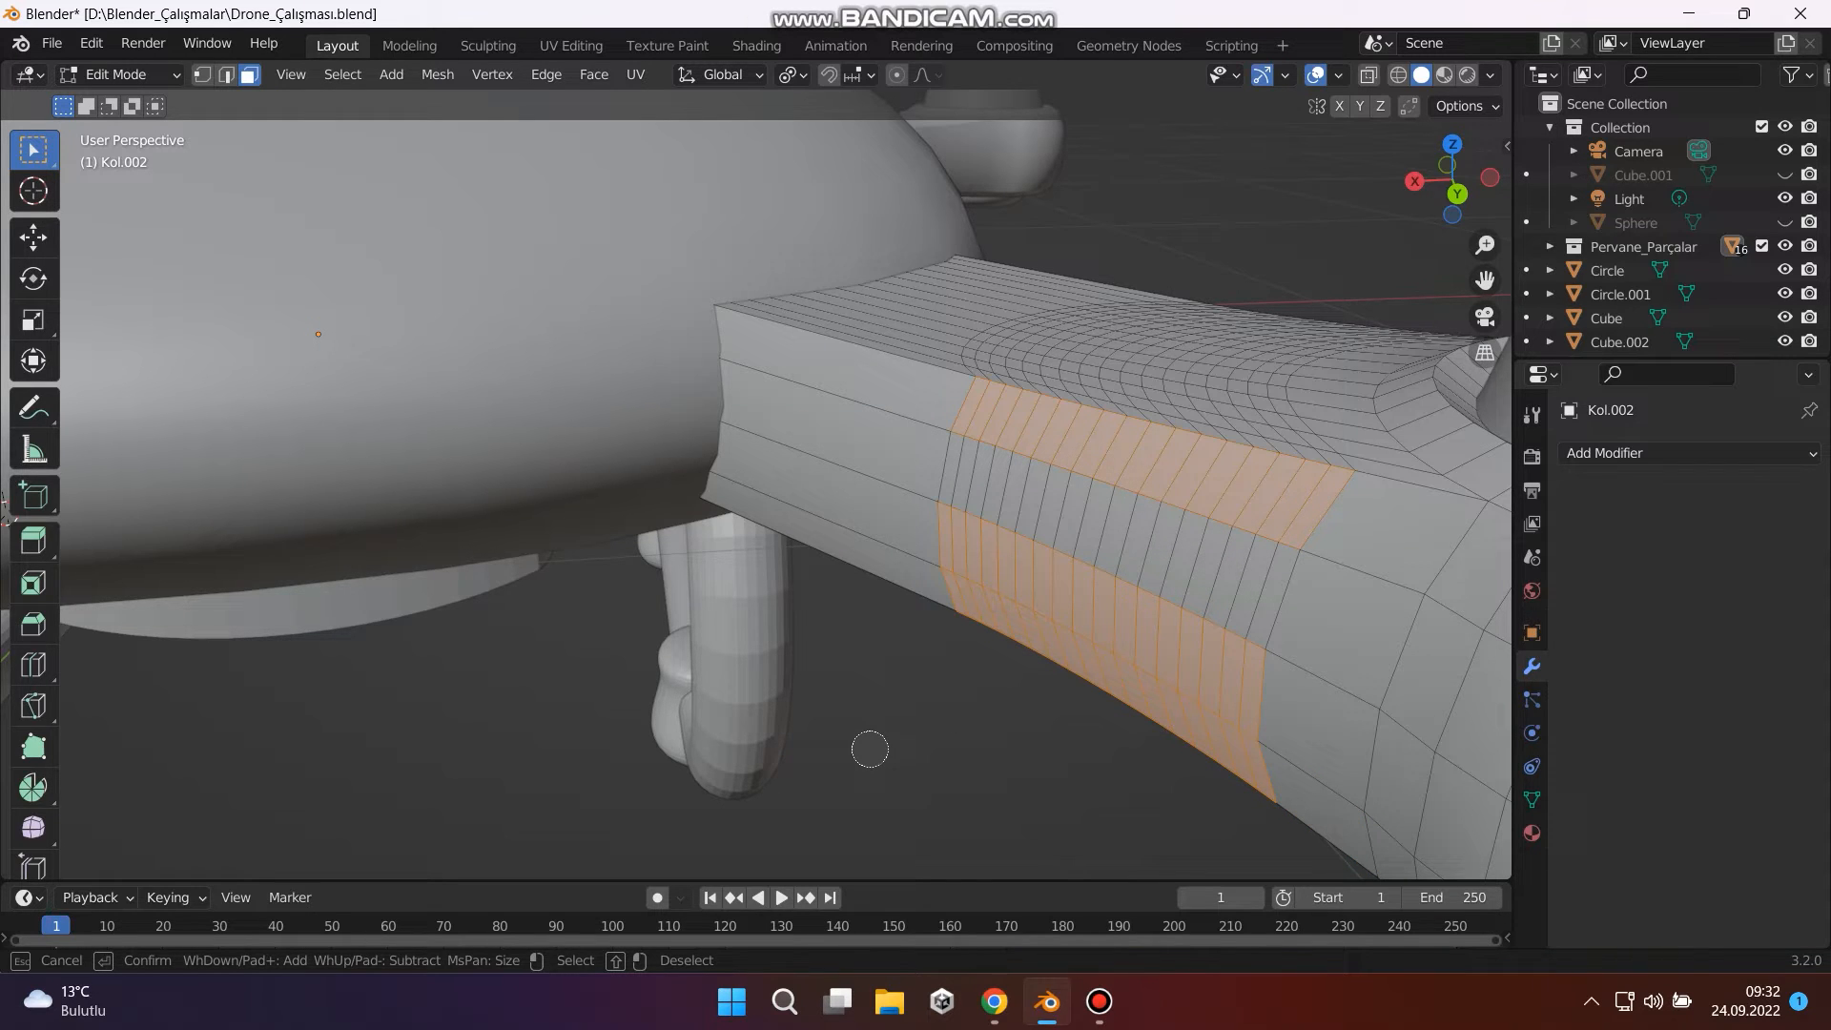
{"action": "key", "text": "Escape"}
Separate the selected arm faces into their own object and return to Object Mode.
{"action": "key", "text": "p"}
{"action": "key", "text": "Return"}
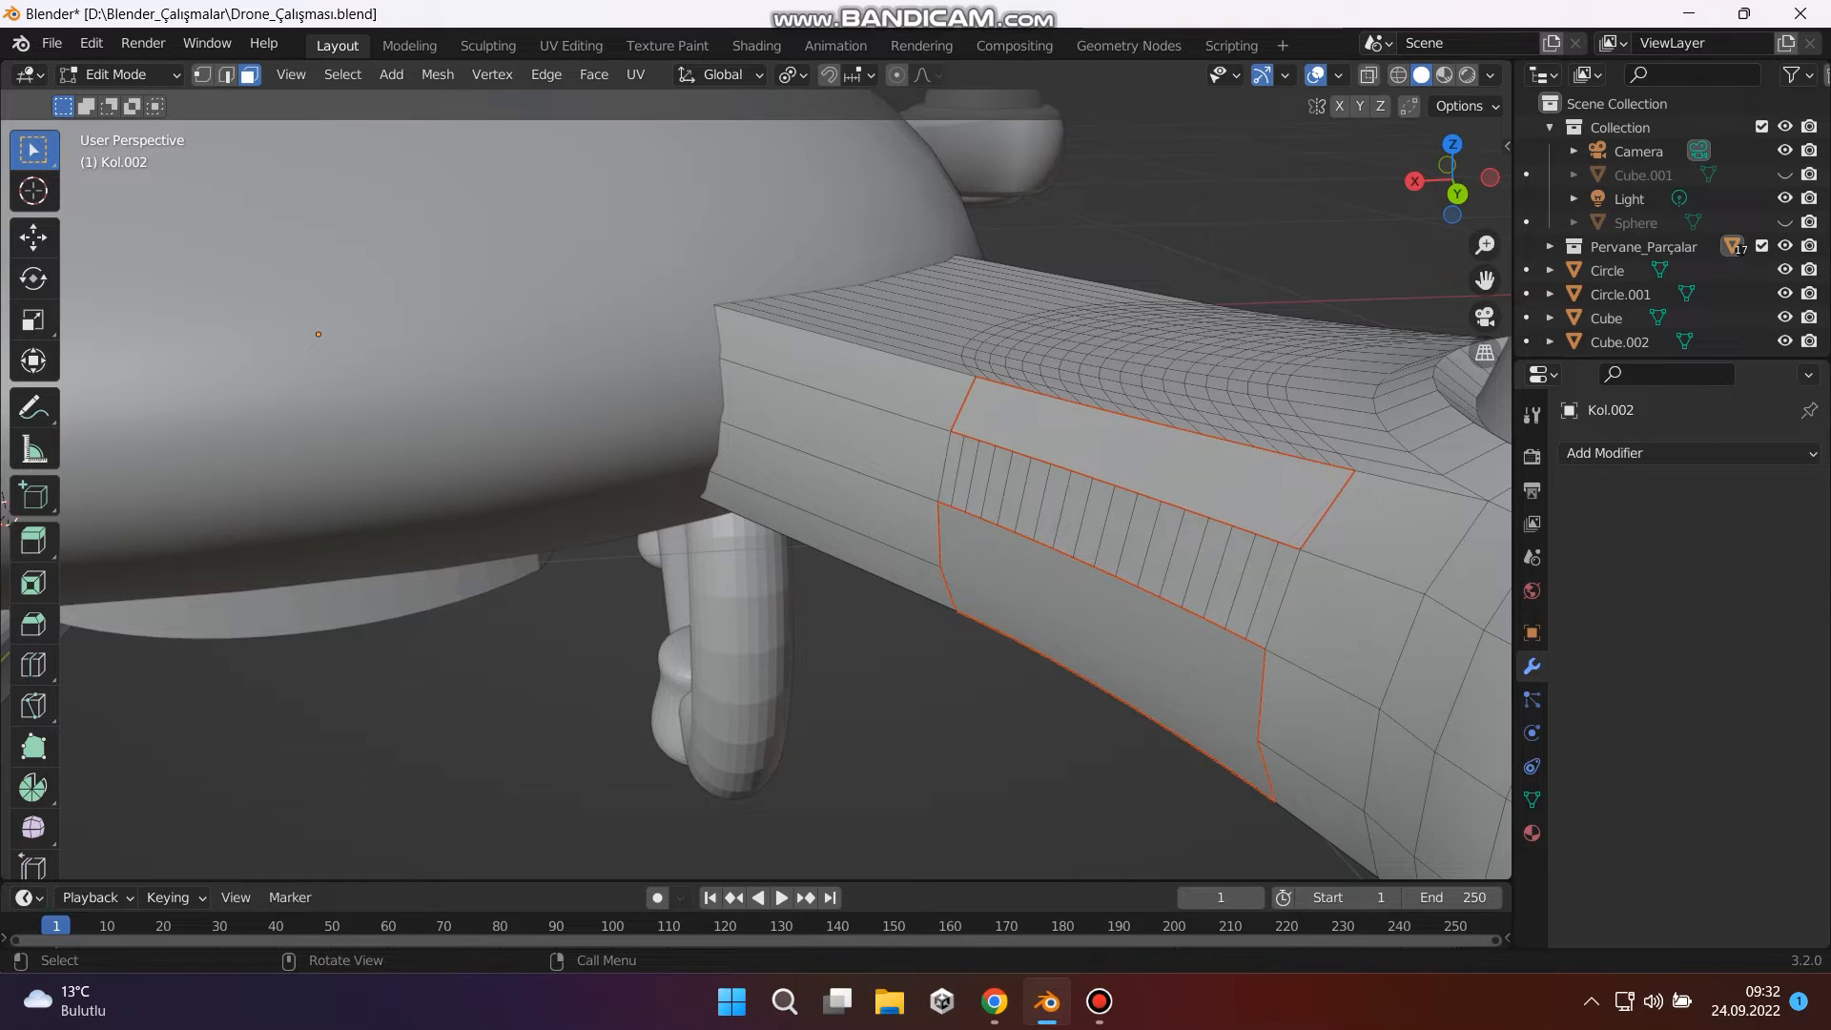
{"action": "key", "text": "Tab"}
Select the separated side-panel object Kol.004 on the arm and select all its faces in Edit Mode.
{"action": "left_click", "coordinate": [915, 744]}
{"action": "mouse_move", "coordinate": [916, 744]}
{"action": "middle_mouse_down"}
{"action": "mouse_move", "coordinate": [1077, 667]}
{"action": "mouse_move", "coordinate": [763, 753]}
{"action": "mouse_move", "coordinate": [920, 753]}
{"action": "middle_mouse_up"}
{"action": "middle_click_drag", "start_coordinate": [1040, 610], "coordinate": [1016, 596]}
{"action": "left_click", "coordinate": [1016, 577]}
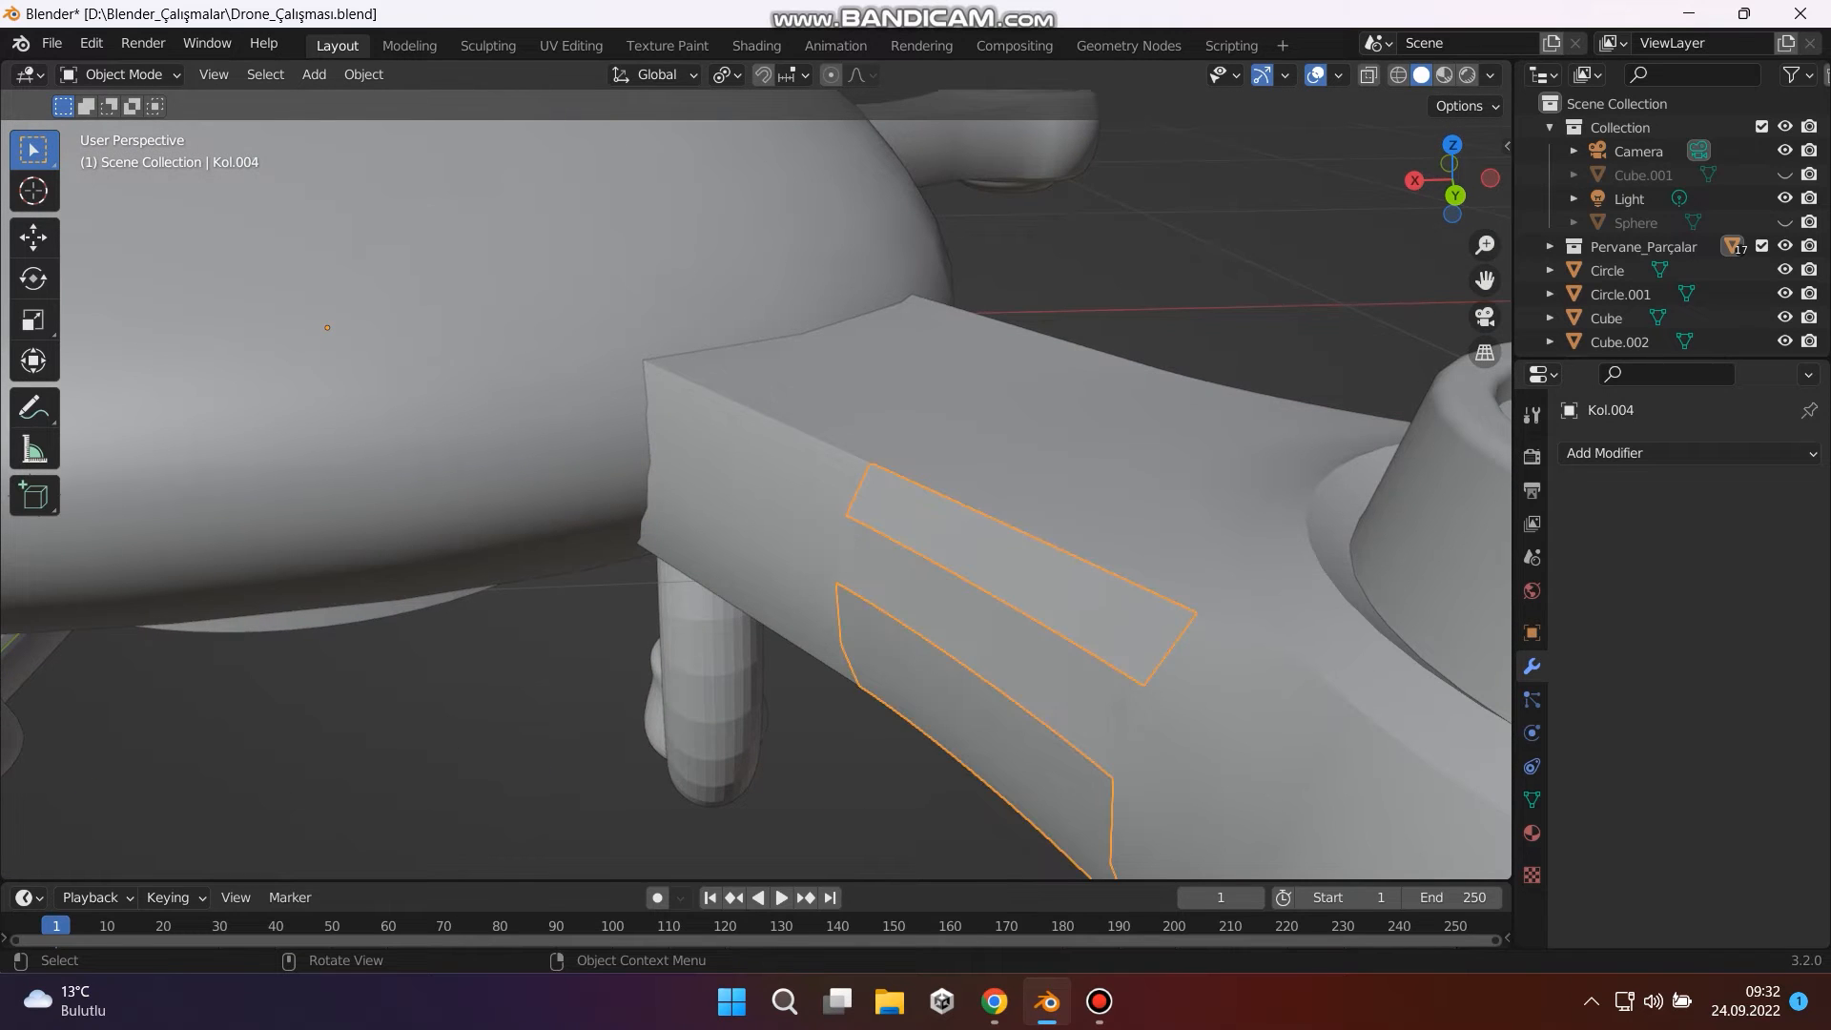
{"action": "key", "text": "Tab"}
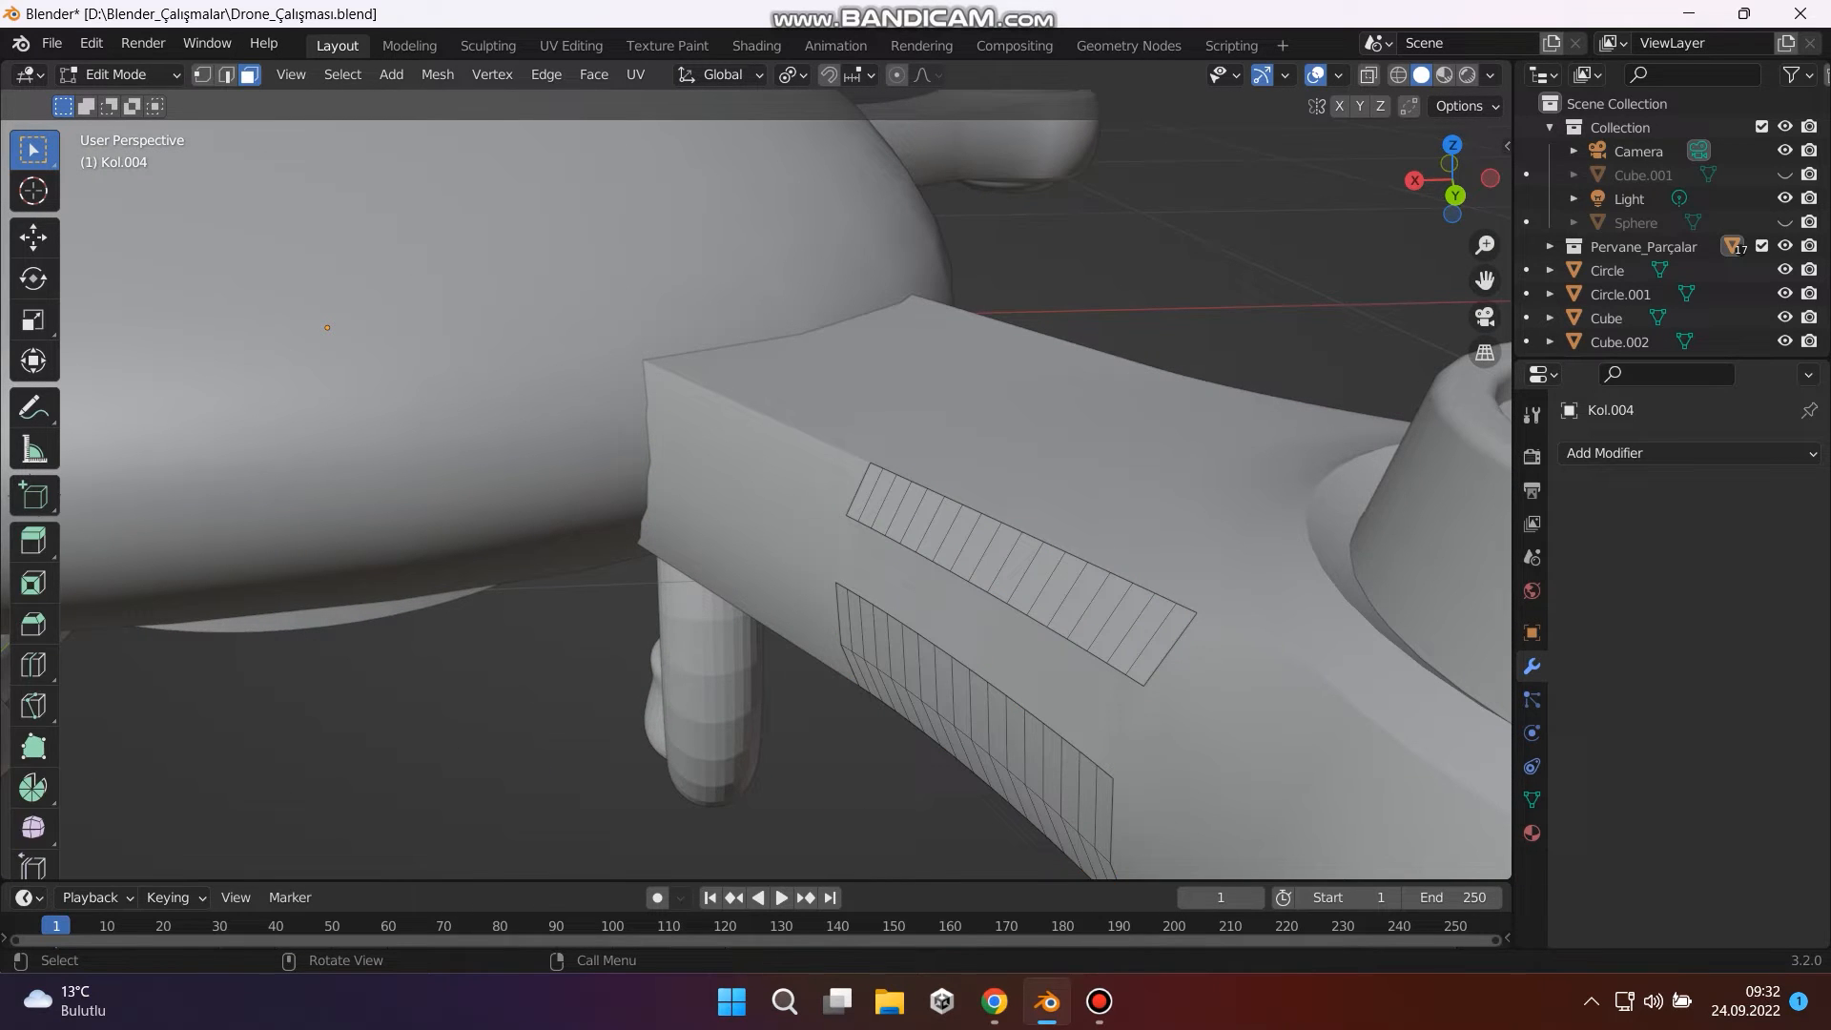
{"action": "key", "text": "a"}
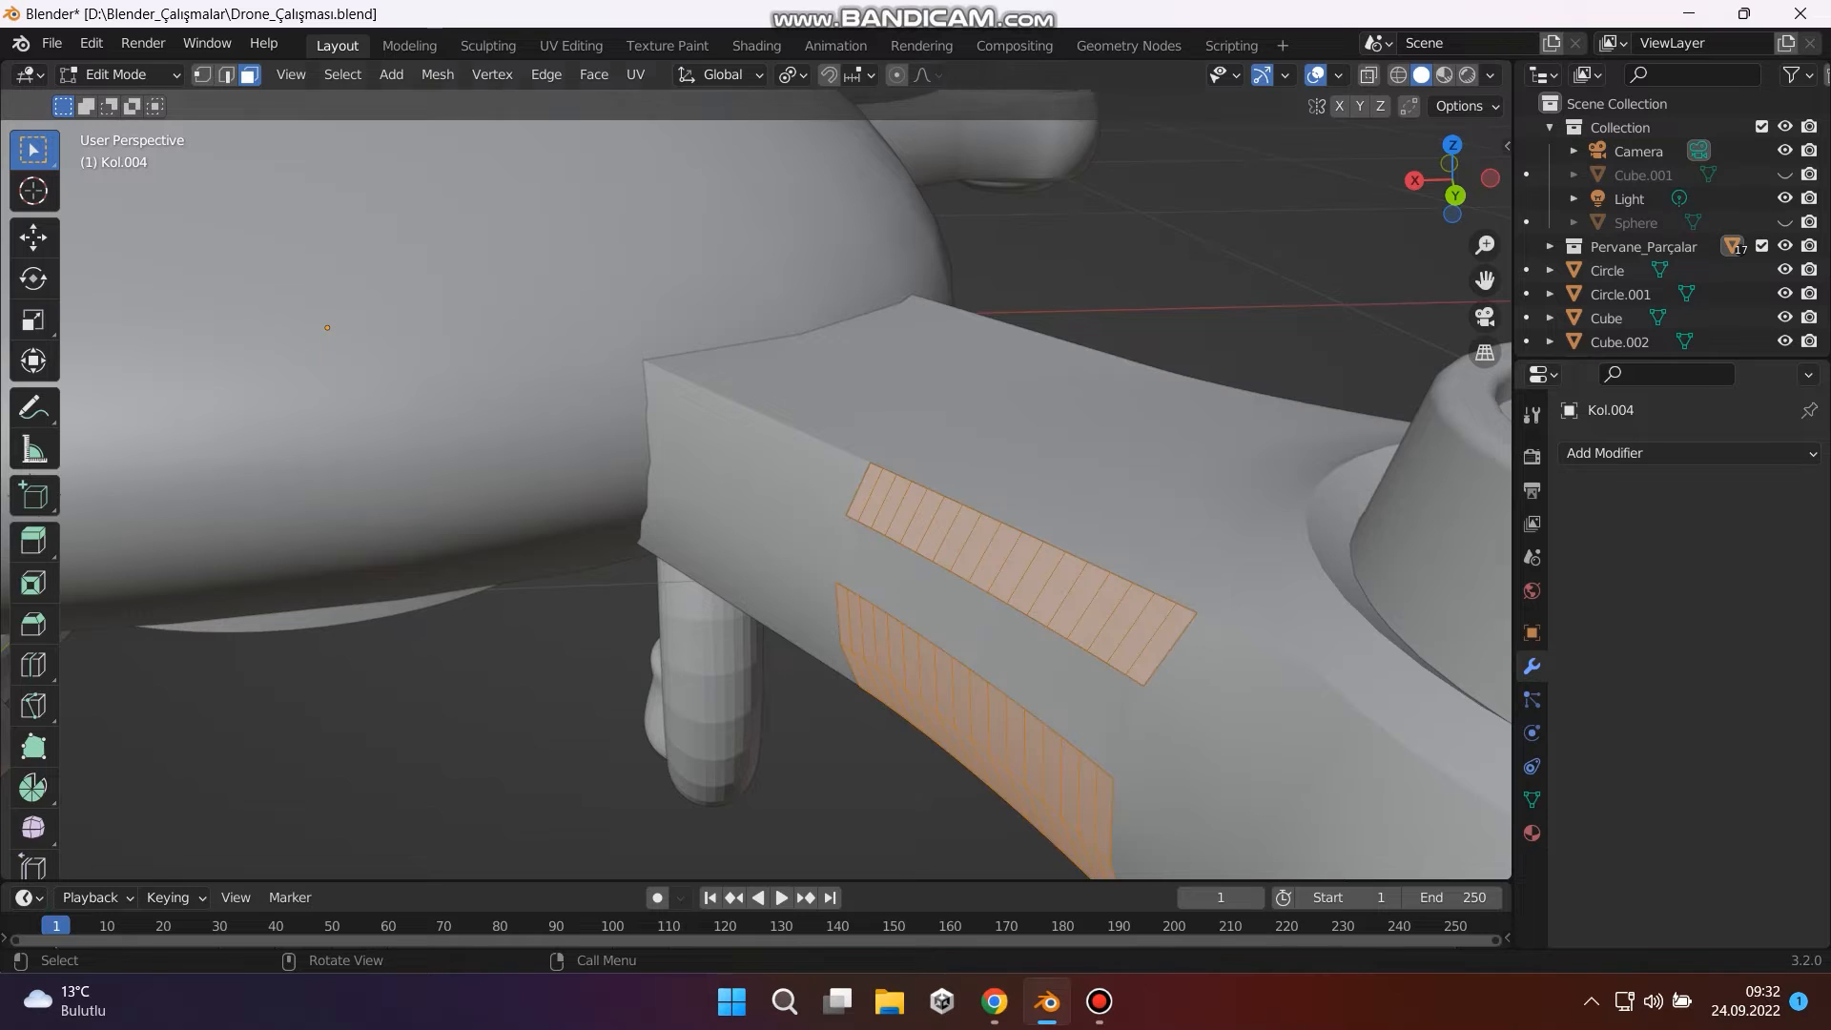
Add a Wireframe modifier to the arm's side panels and set its thickness to 0.013 m in Object Mode.
{"action": "left_click", "coordinate": [1687, 453]}
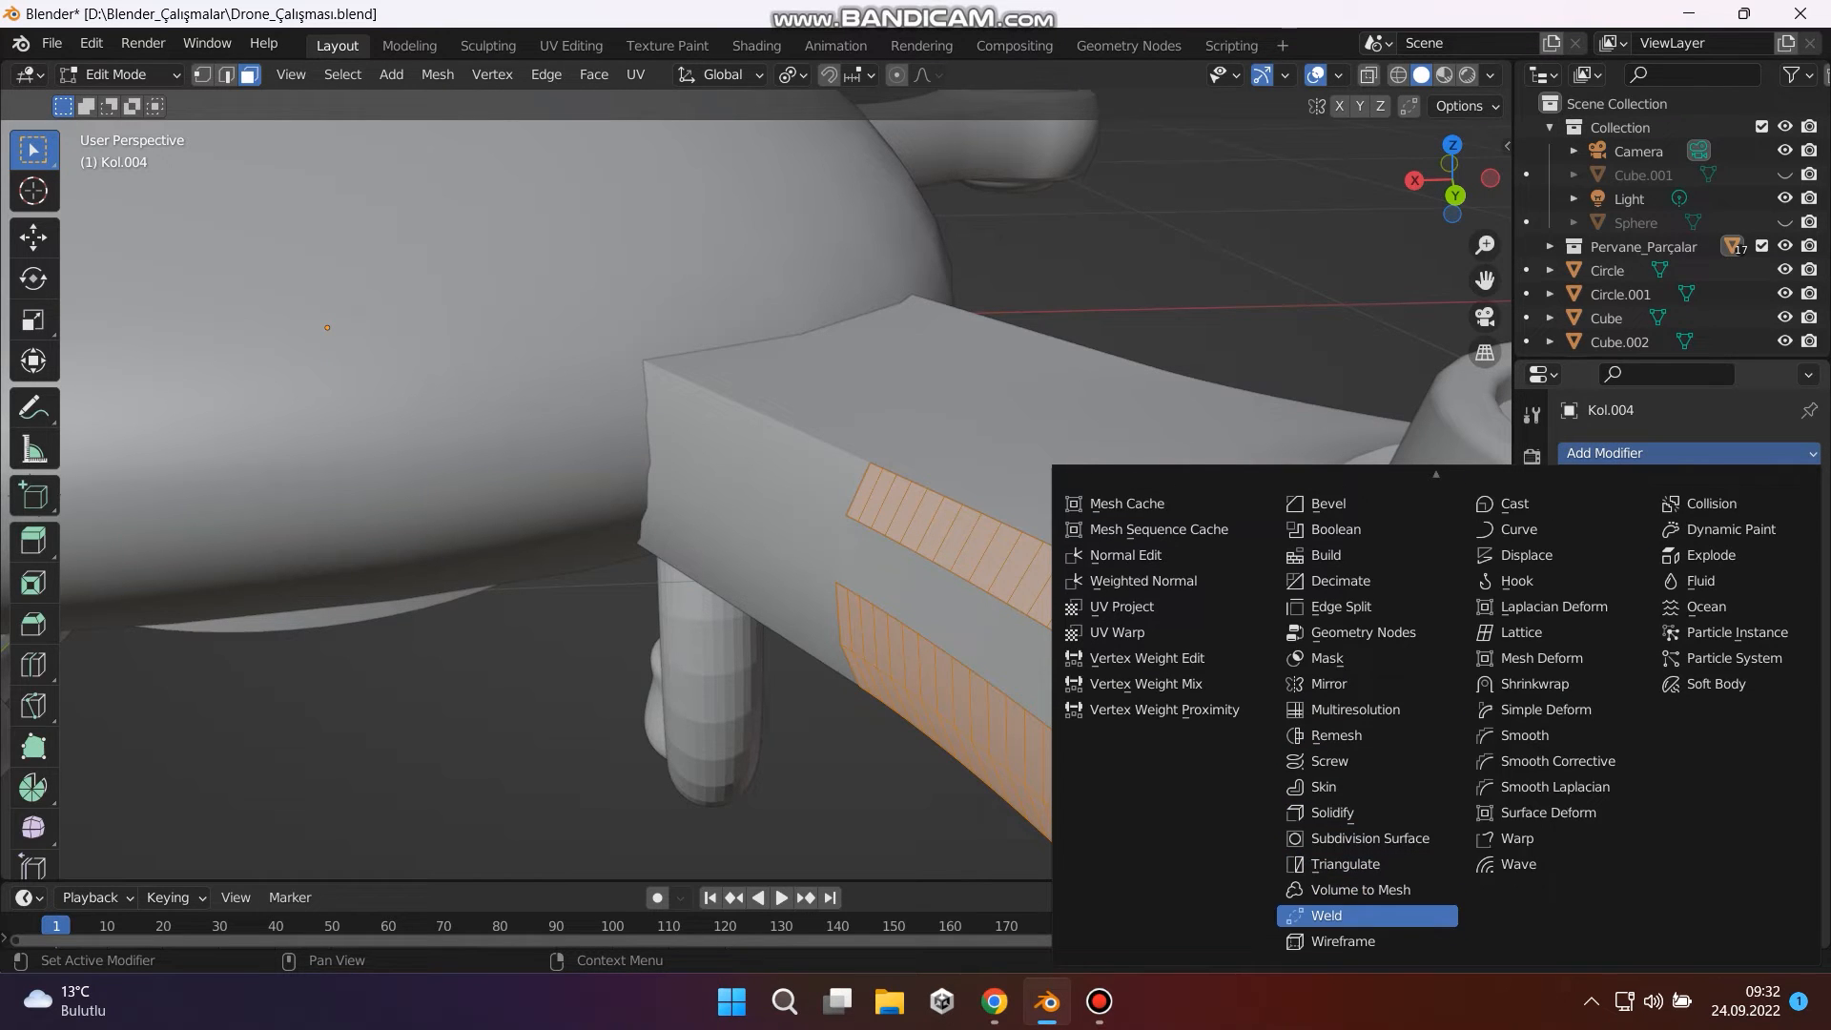
{"action": "left_click", "coordinate": [1367, 941]}
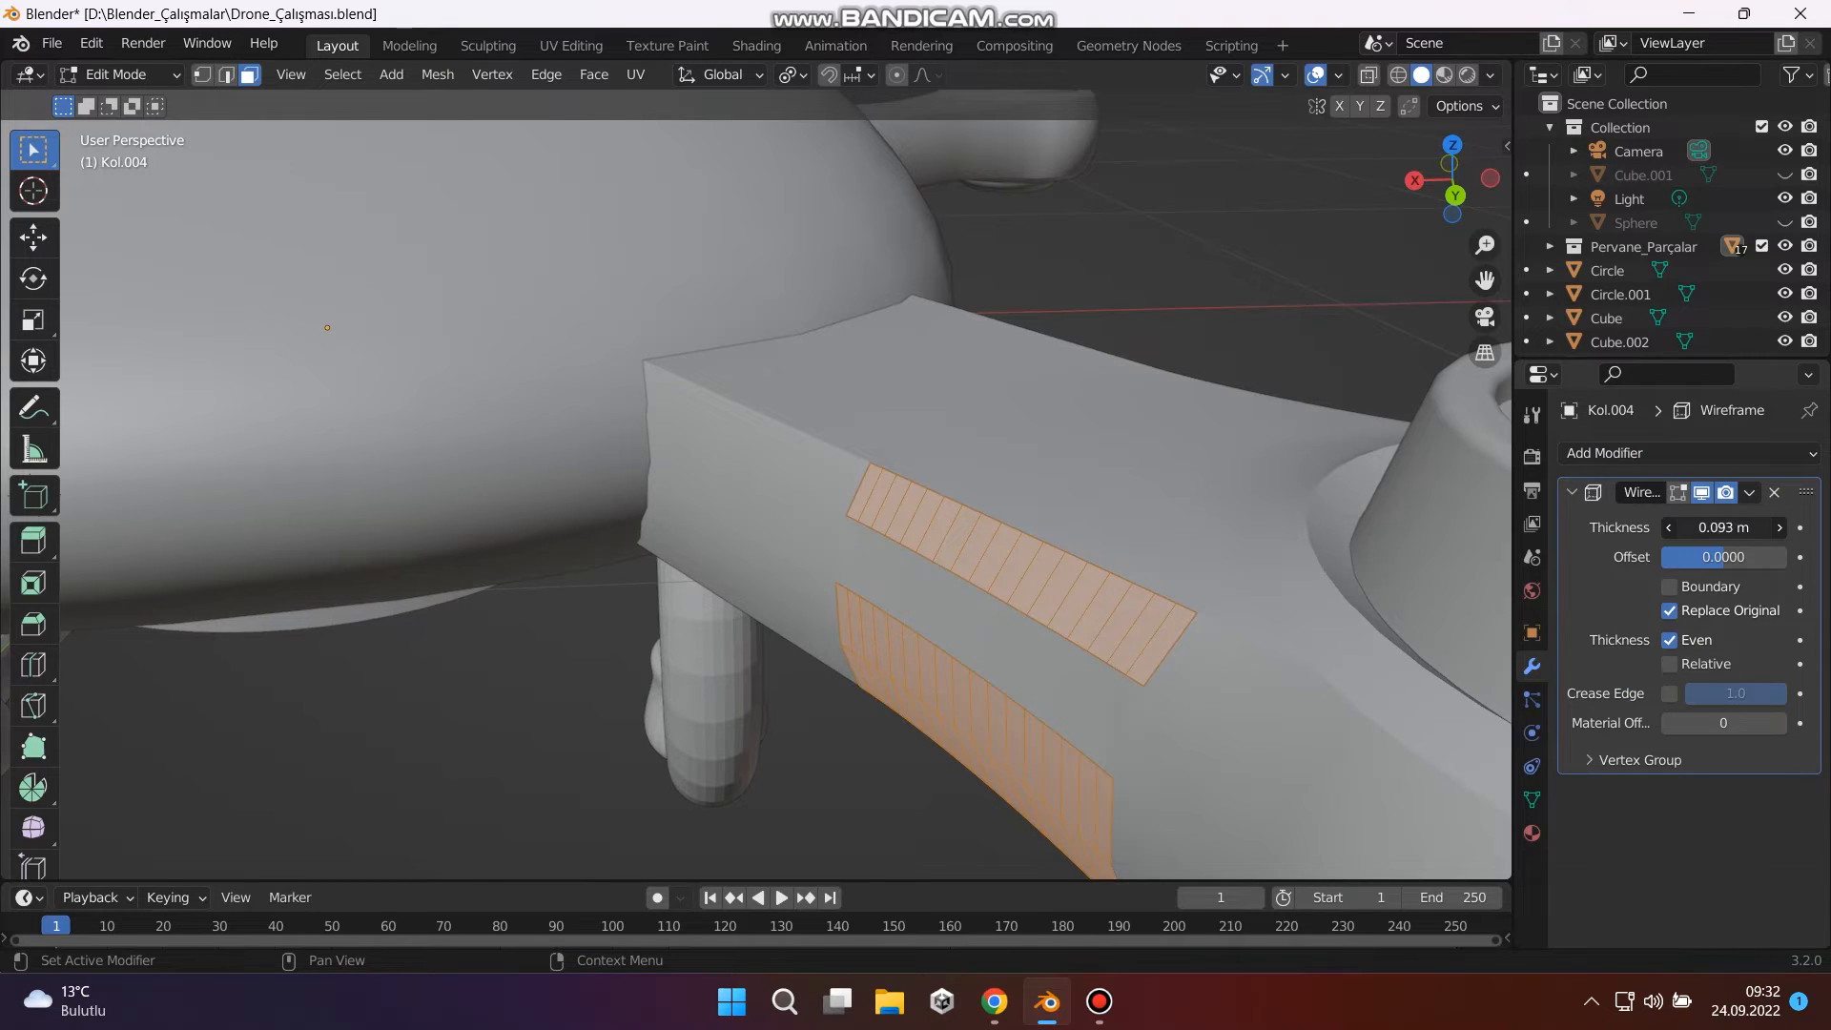
{"action": "key", "text": "Tab"}
{"action": "left_click_drag", "start_coordinate": [1722, 527], "coordinate": [1665, 527]}
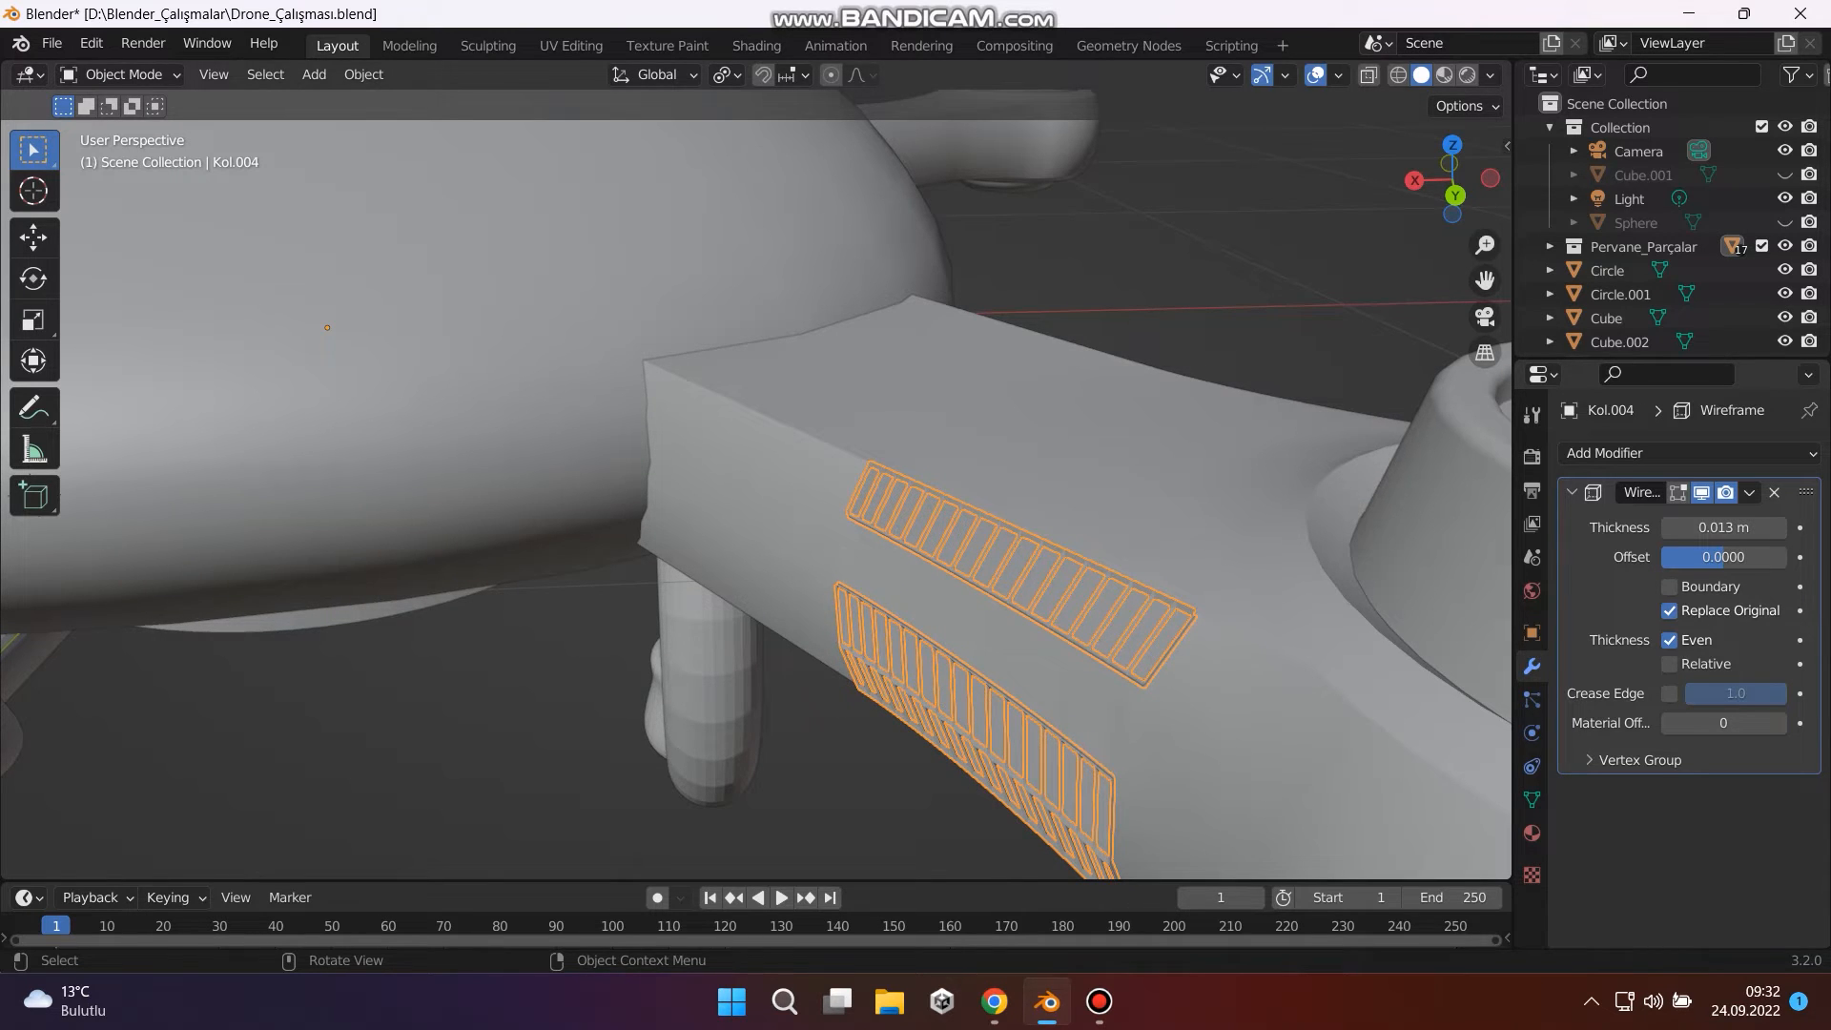
Deselect the side panels and examine their wireframe on the arm from other angles and distances.
{"action": "key", "text": "Tab"}
{"action": "key", "text": "Tab"}
{"action": "left_click", "coordinate": [457, 725]}
{"action": "mouse_move", "coordinate": [457, 724]}
{"action": "middle_mouse_down"}
{"action": "mouse_move", "coordinate": [496, 630]}
{"action": "mouse_move", "coordinate": [515, 719]}
{"action": "mouse_move", "coordinate": [477, 729]}
{"action": "middle_mouse_up"}
{"action": "middle_click_drag", "start_coordinate": [5, 523], "coordinate": [62, 498]}
{"action": "middle_click_drag", "start_coordinate": [725, 515], "coordinate": [762, 553]}
{"action": "scroll", "coordinate": [724, 522], "scroll_direction": "down", "scroll_amount": 5}
{"action": "scroll", "coordinate": [763, 553], "scroll_direction": "up", "scroll_amount": 6}
{"action": "scroll", "coordinate": [763, 553], "scroll_direction": "down", "scroll_amount": 2}
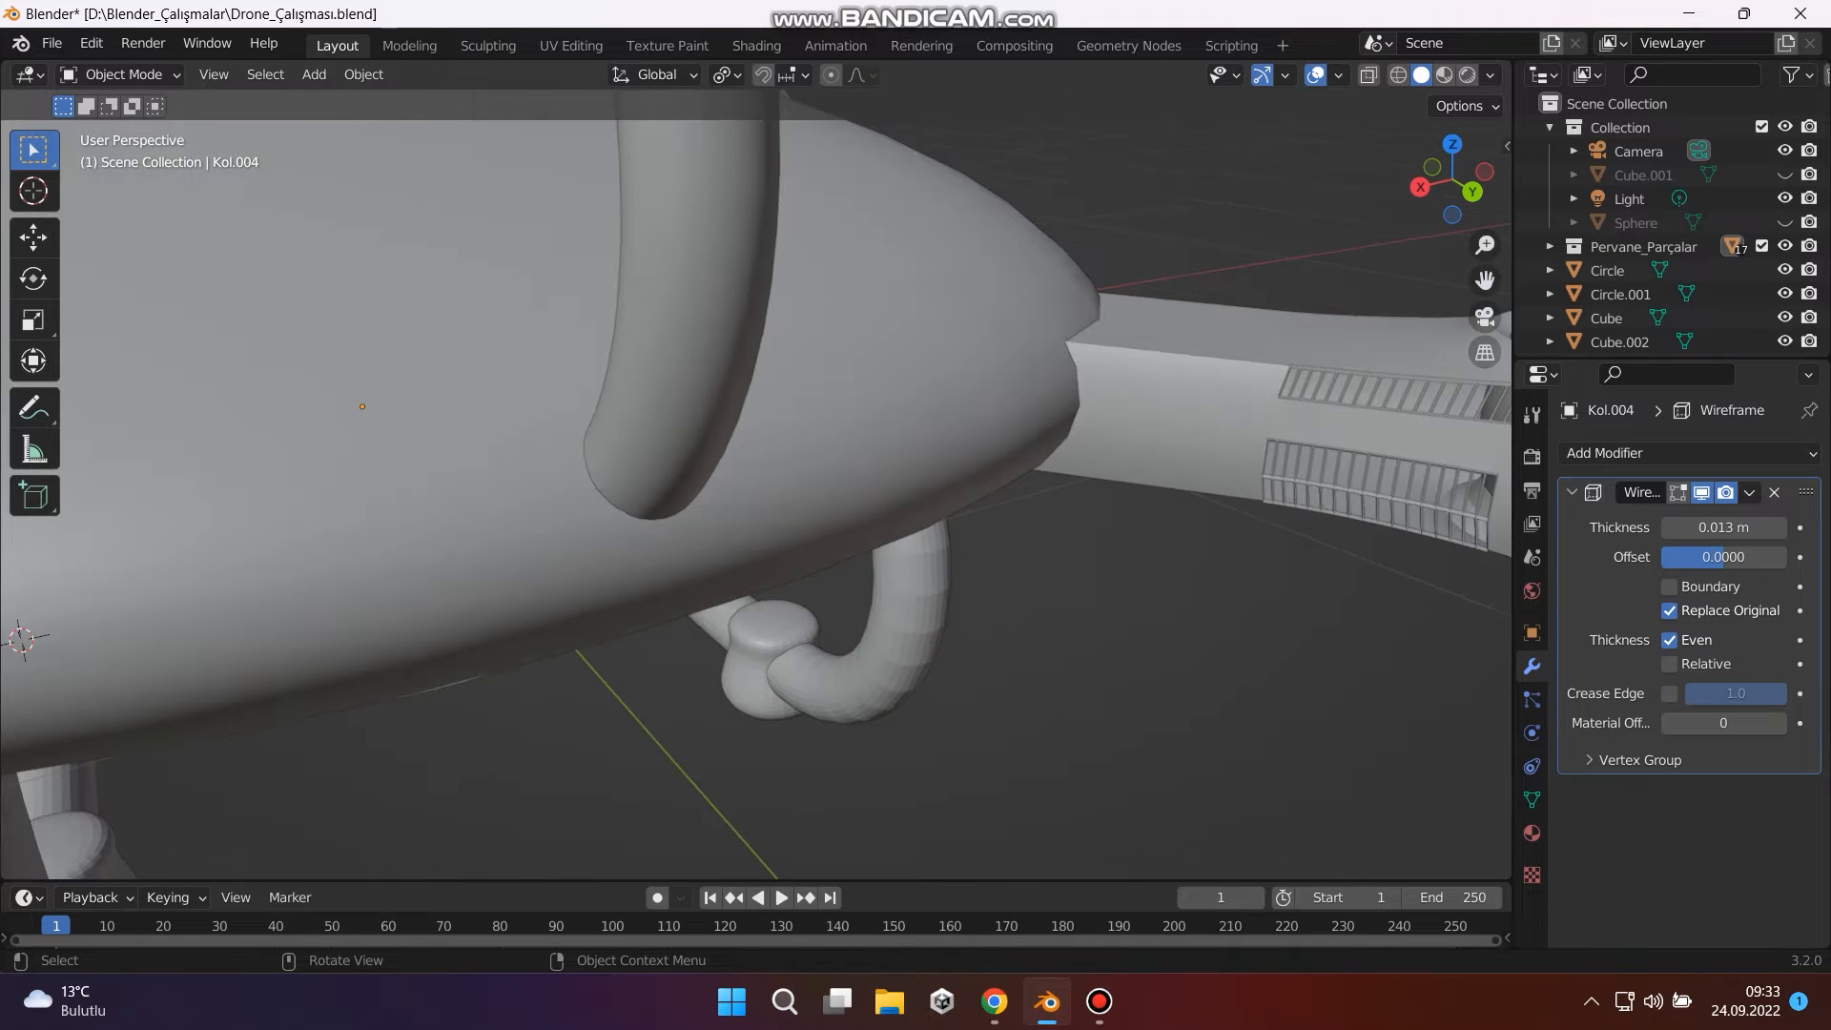
{"action": "middle_click_drag", "start_coordinate": [763, 553], "coordinate": [726, 572]}
Undo the Wireframe modifier on the arm's side panels.
{"action": "key", "text": "ctrl+z"}
{"action": "key", "text": "ctrl+z"}
{"action": "key", "text": "ctrl+z"}
{"action": "key", "text": "ctrl+z"}
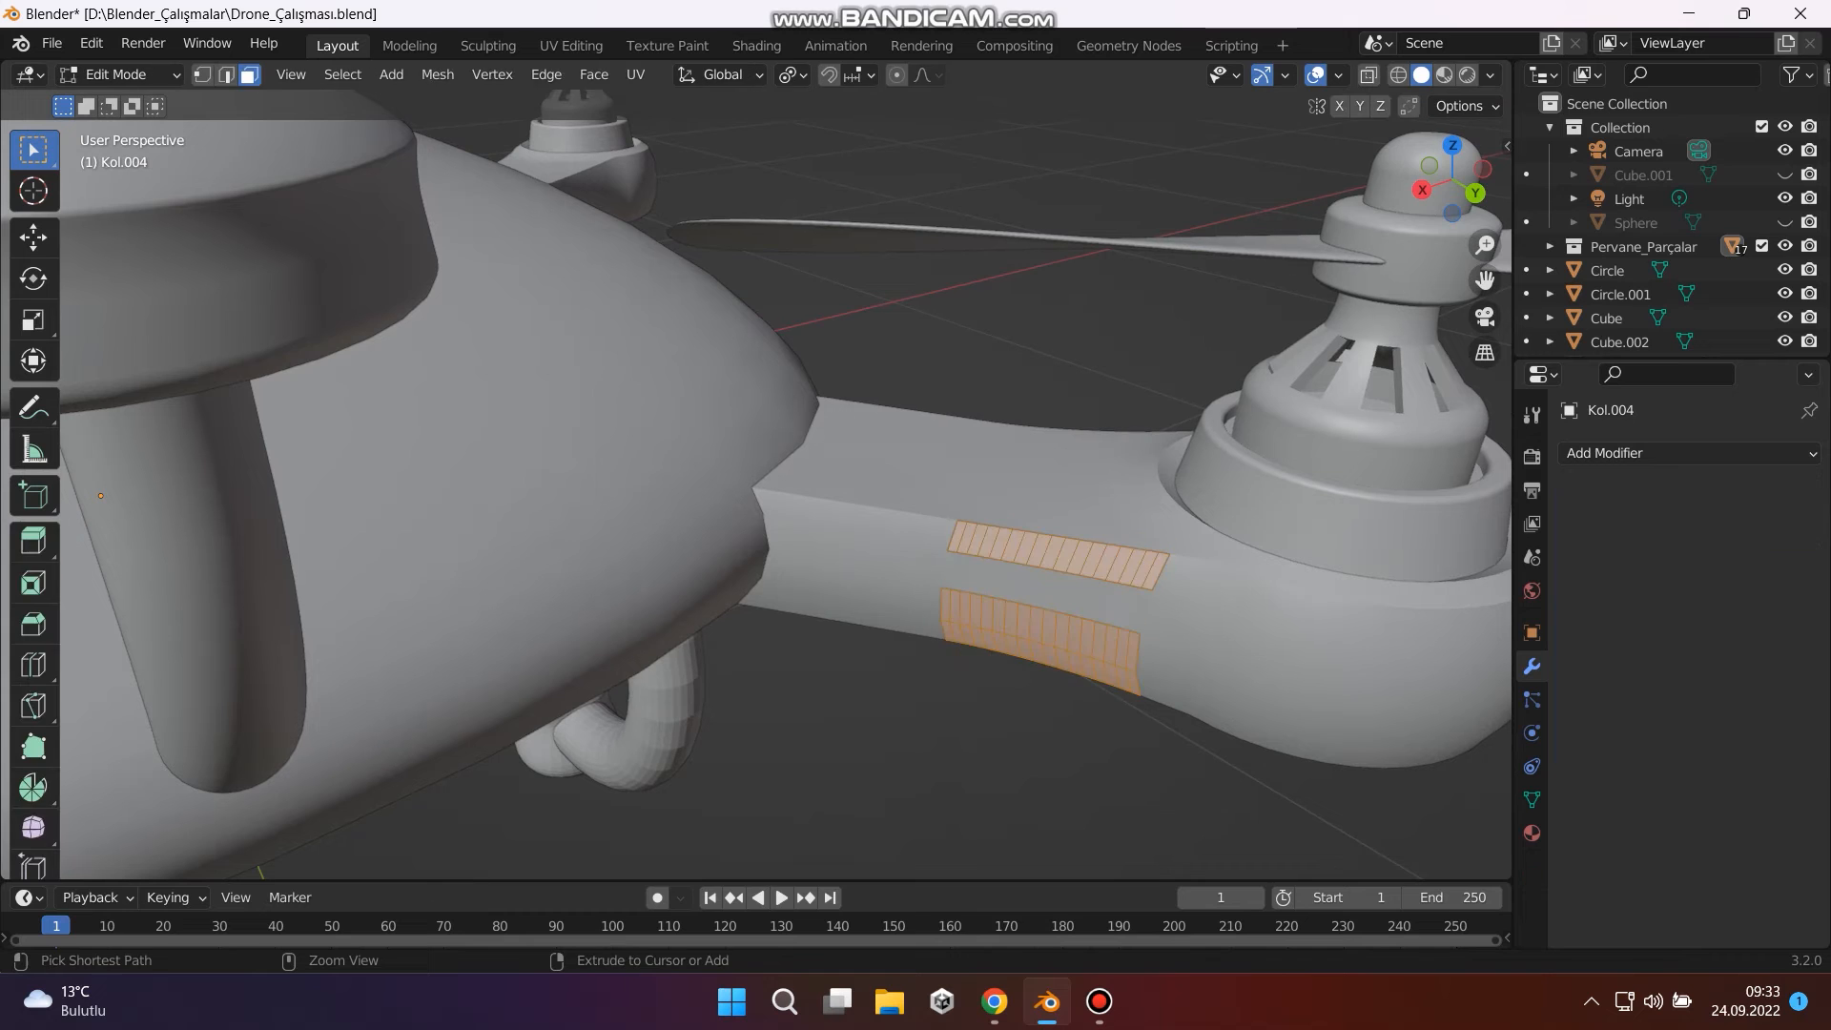
Undo the separation and selection of the side faces, back to the intact mesh of Kol.002 in Edit Mode.
{"action": "key", "text": "ctrl+z"}
{"action": "key", "text": "ctrl+z"}
{"action": "key", "text": "ctrl+z"}
{"action": "key", "text": "ctrl+z"}
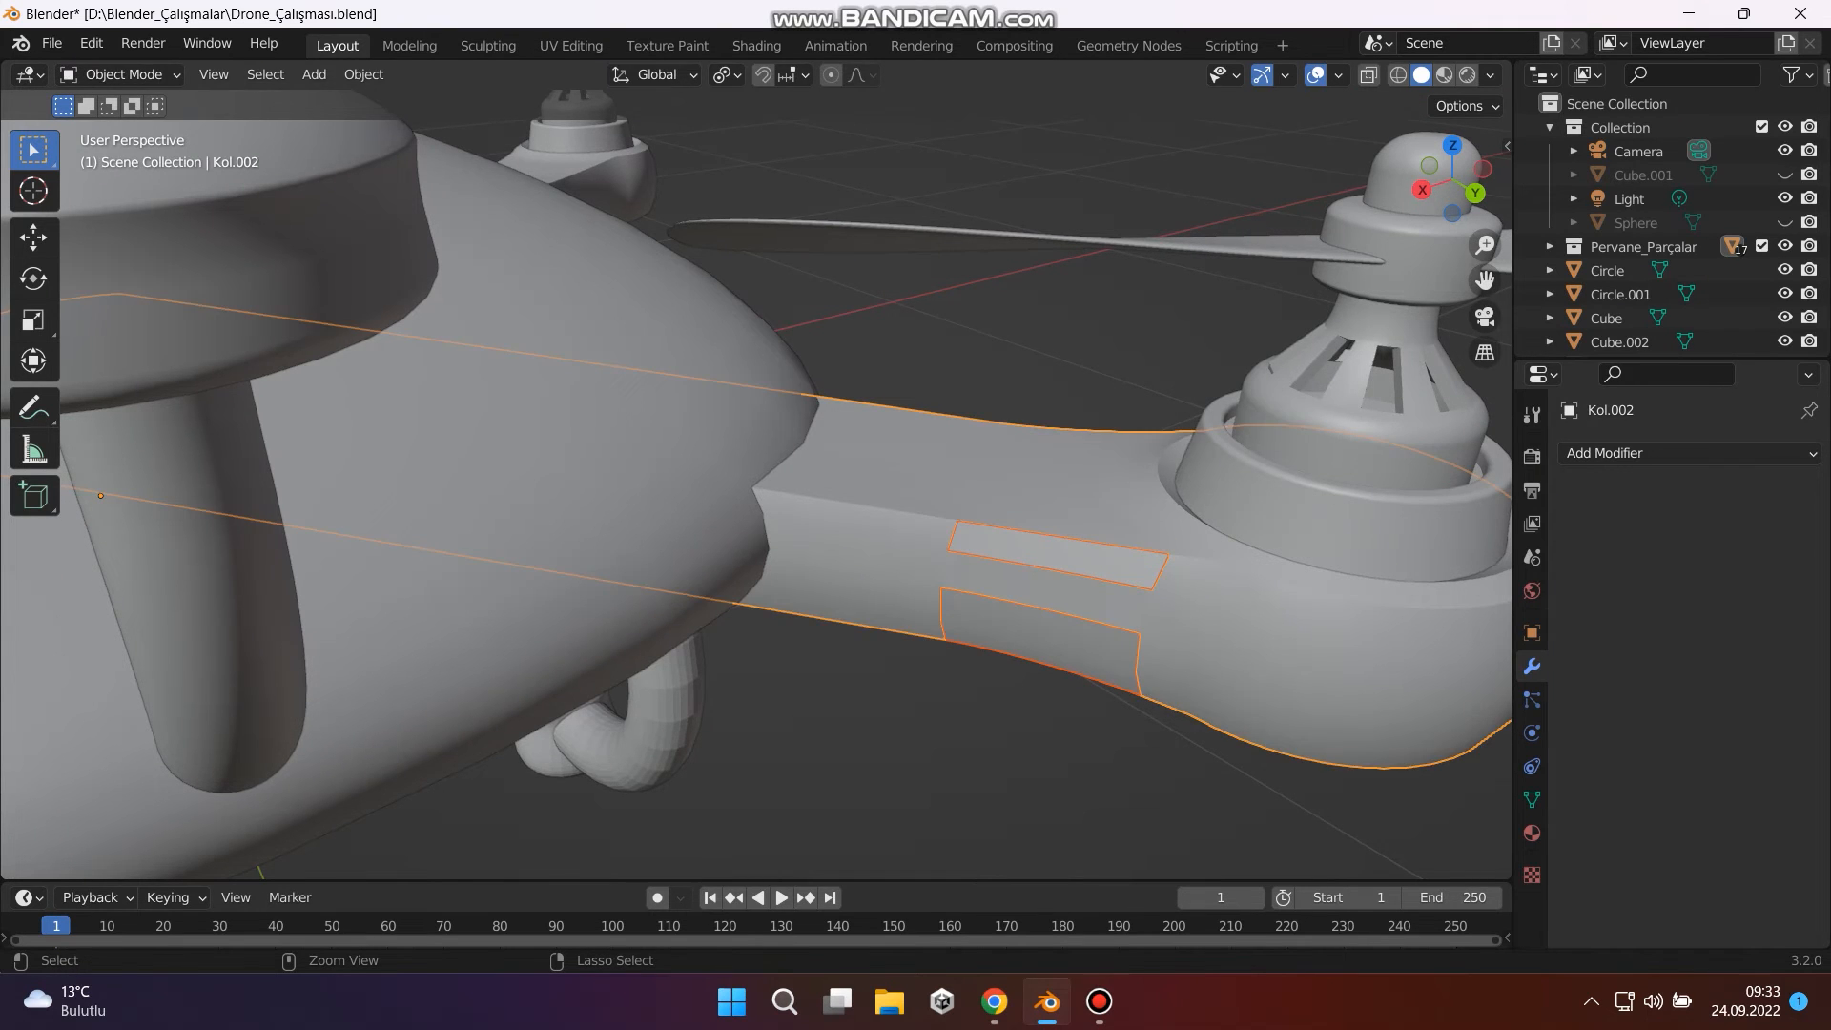
{"action": "key", "text": "ctrl+z"}
{"action": "scroll", "coordinate": [756, 484], "scroll_direction": "down", "scroll_amount": 2}
{"action": "scroll", "coordinate": [756, 485], "scroll_direction": "up", "scroll_amount": 6}
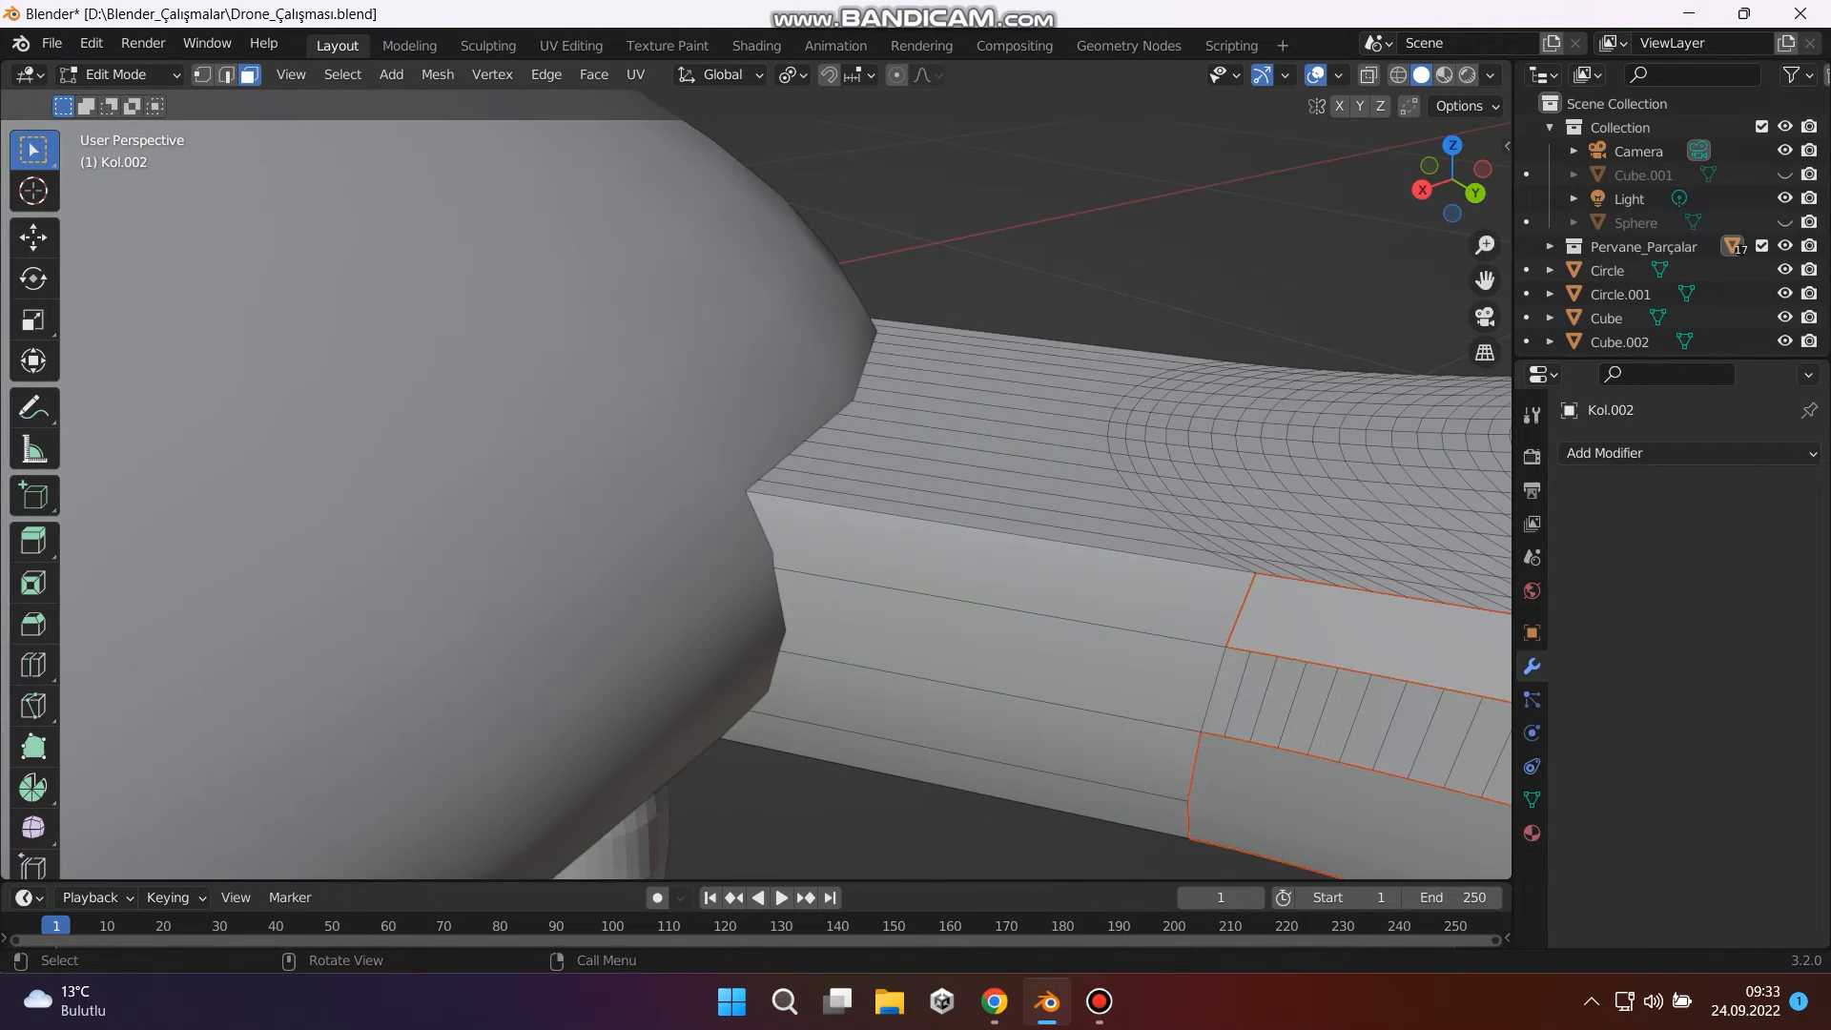
{"action": "scroll", "coordinate": [756, 485], "scroll_direction": "down", "scroll_amount": 2}
{"action": "key", "text": "ctrl+z"}
{"action": "key", "text": "ctrl+z"}
{"action": "key", "text": "ctrl+z"}
{"action": "scroll", "coordinate": [756, 485], "scroll_direction": "down", "scroll_amount": 2}
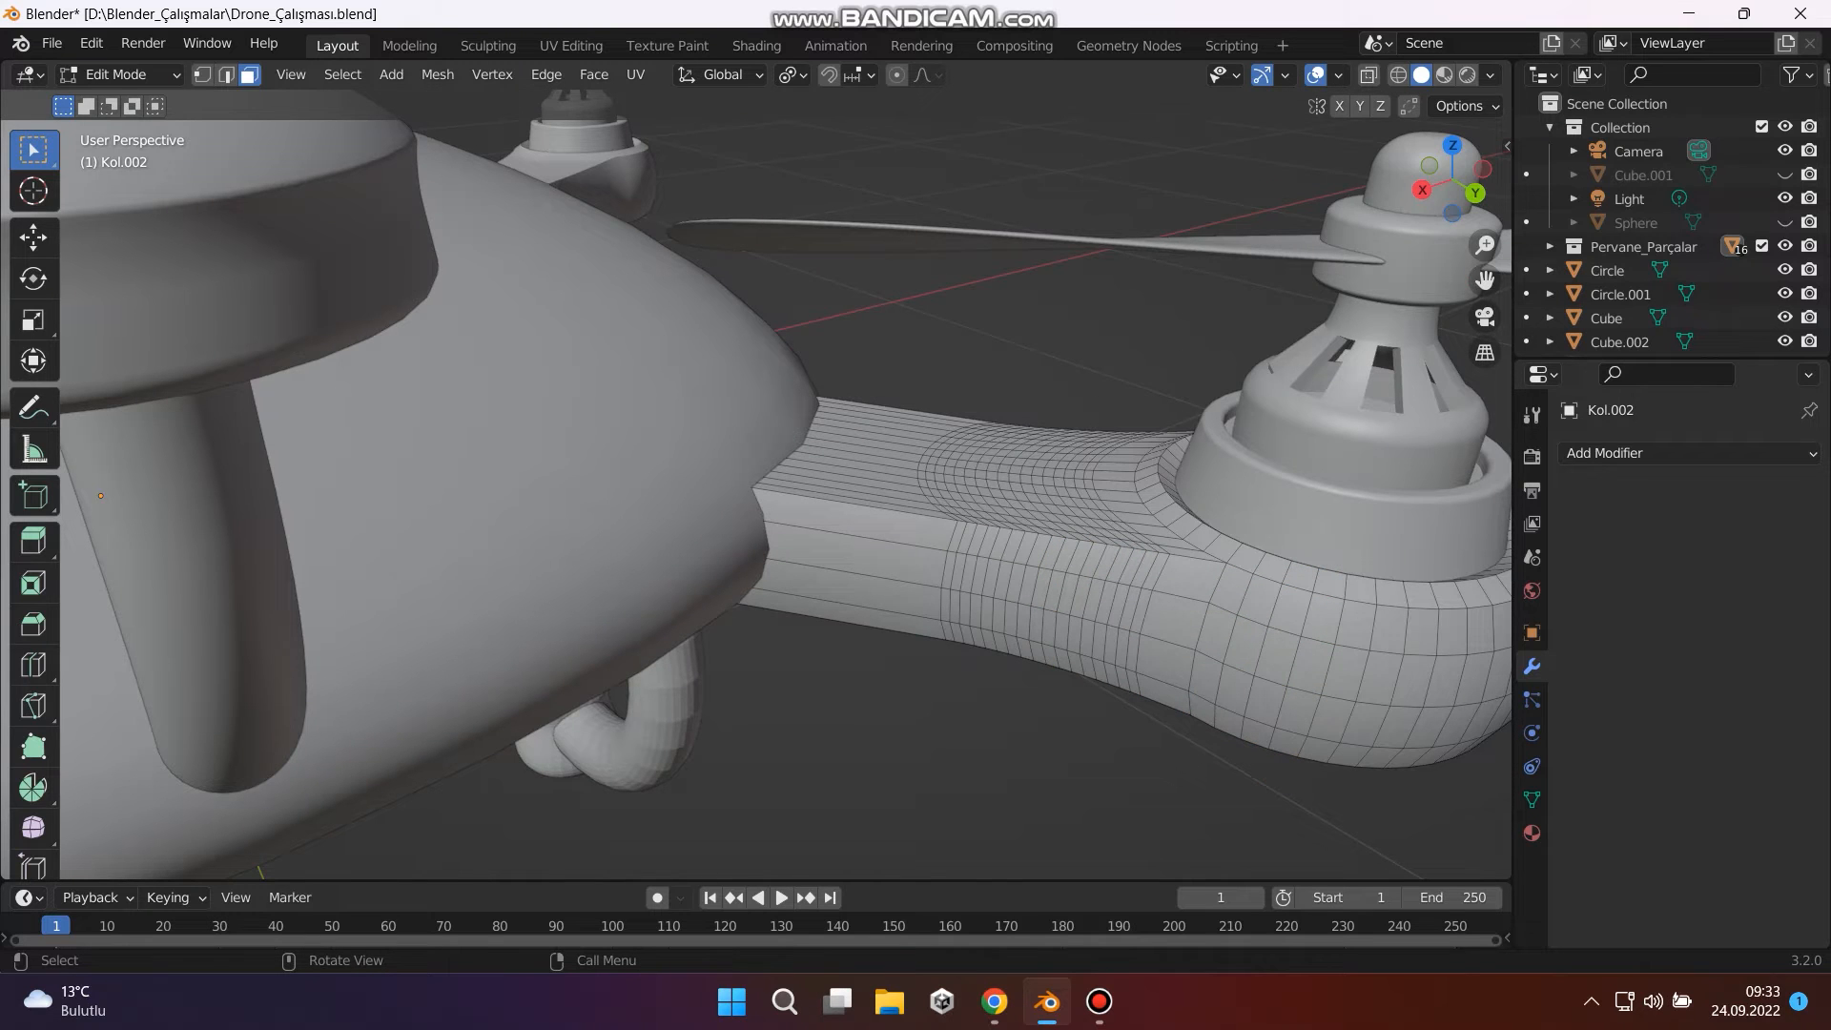
Try to circle-select a patch of faces on the arm's upper surface beside the motor mount.
{"action": "key", "text": "KP_7"}
{"action": "middle_click_drag", "start_coordinate": [757, 238], "coordinate": [743, 644], "text": "shift"}
{"action": "scroll", "coordinate": [973, 631], "scroll_direction": "up", "scroll_amount": 4}
{"action": "middle_click_drag", "start_coordinate": [711, 315], "coordinate": [925, 736], "text": "shift"}
{"action": "middle_click_drag", "start_coordinate": [905, 534], "coordinate": [944, 669], "text": "shift"}
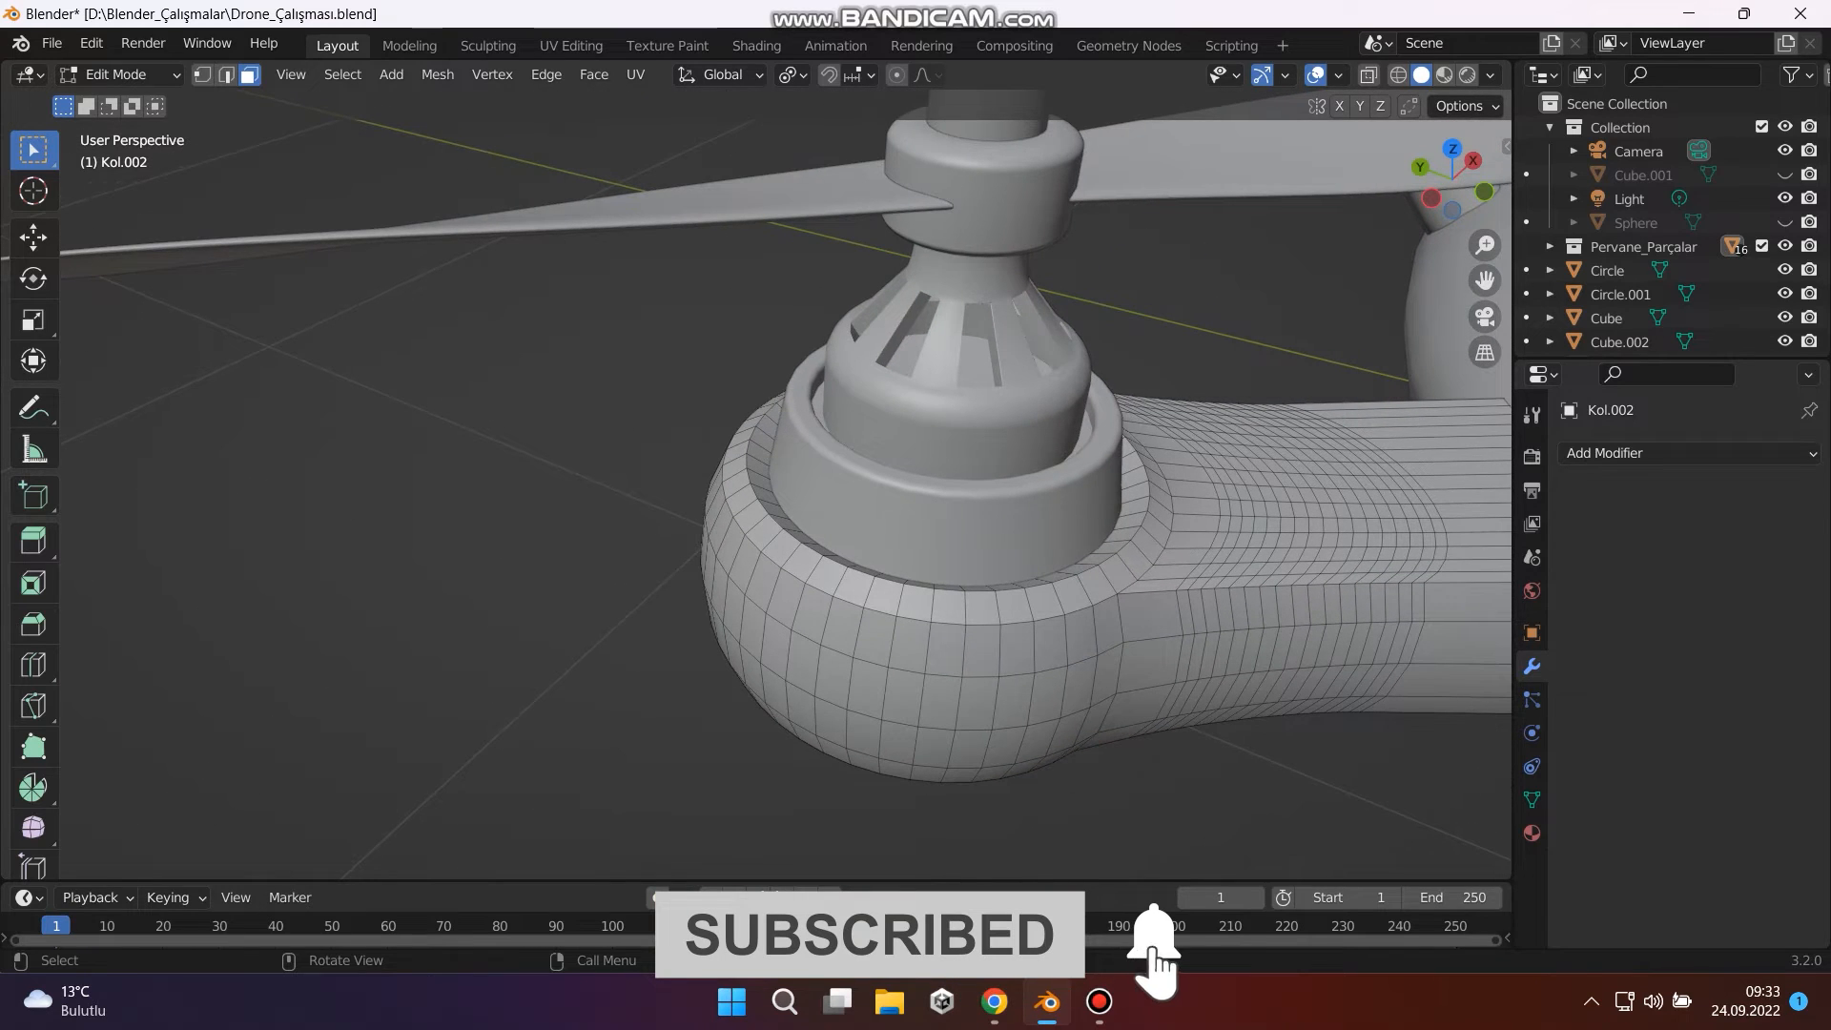
{"action": "middle_click_drag", "start_coordinate": [916, 553], "coordinate": [825, 561]}
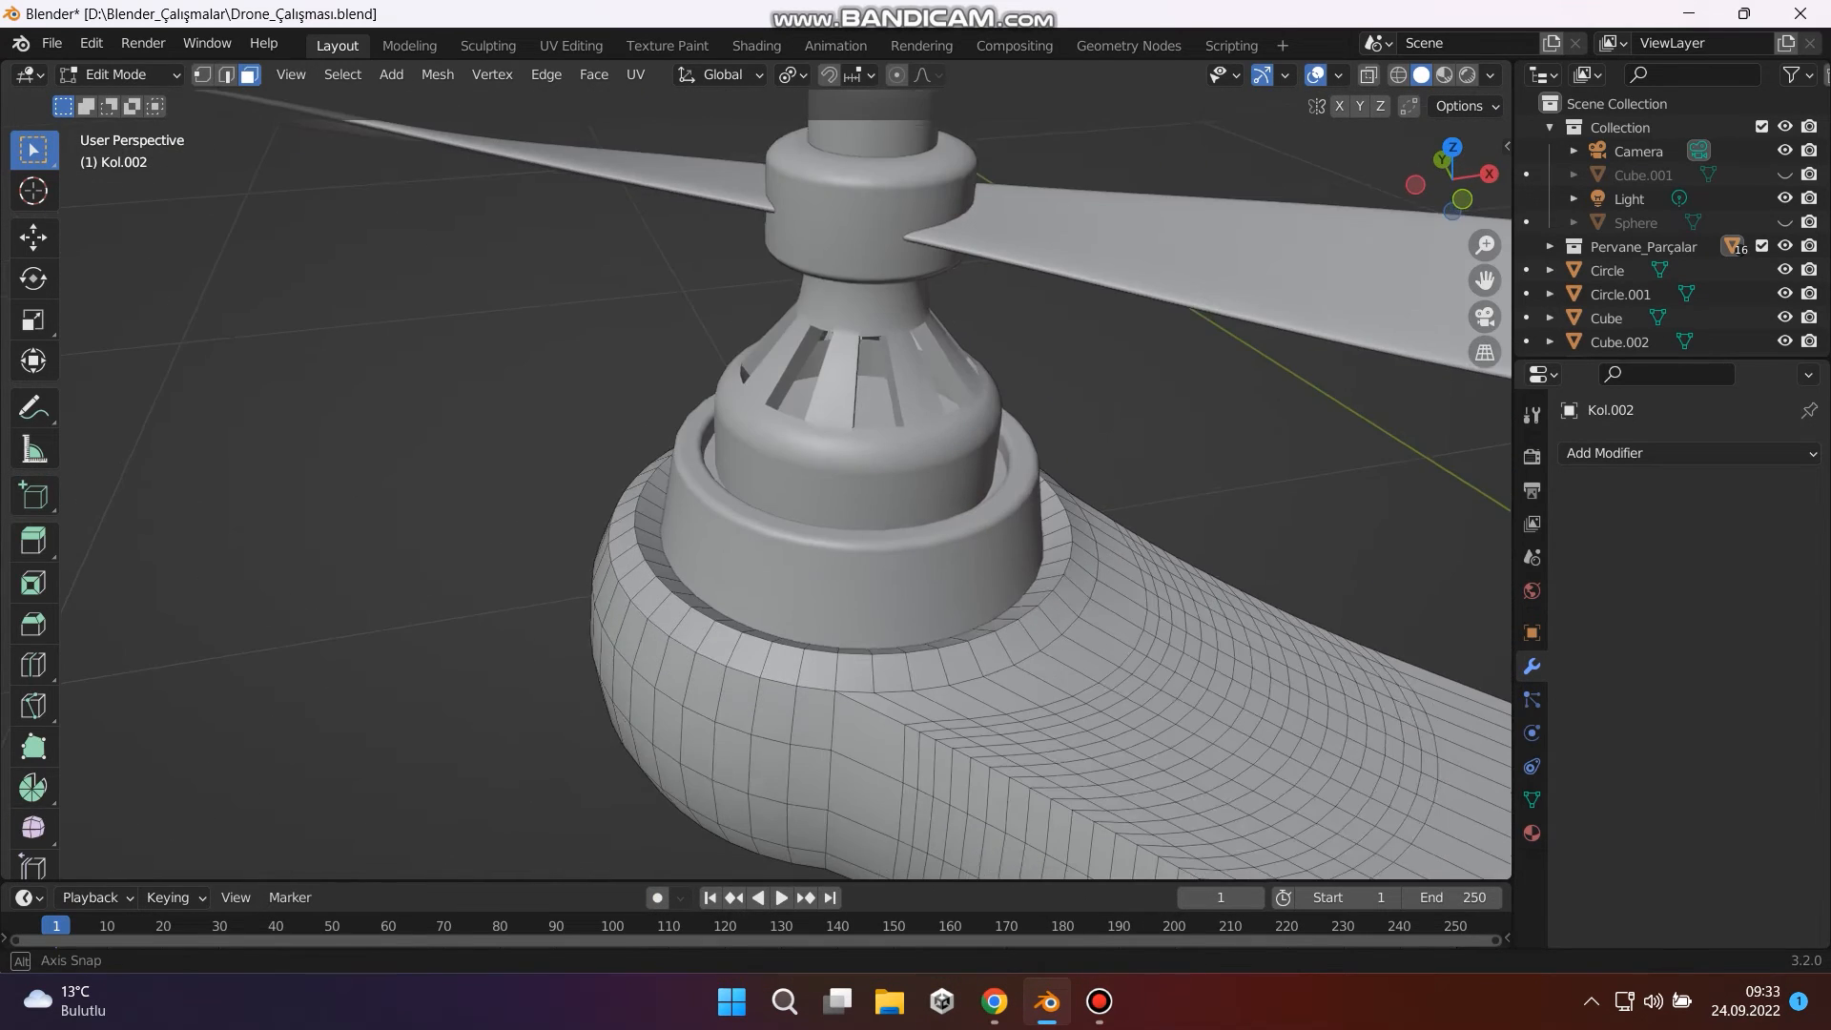
{"action": "middle_click_drag", "start_coordinate": [1010, 534], "coordinate": [522, 434], "text": "shift"}
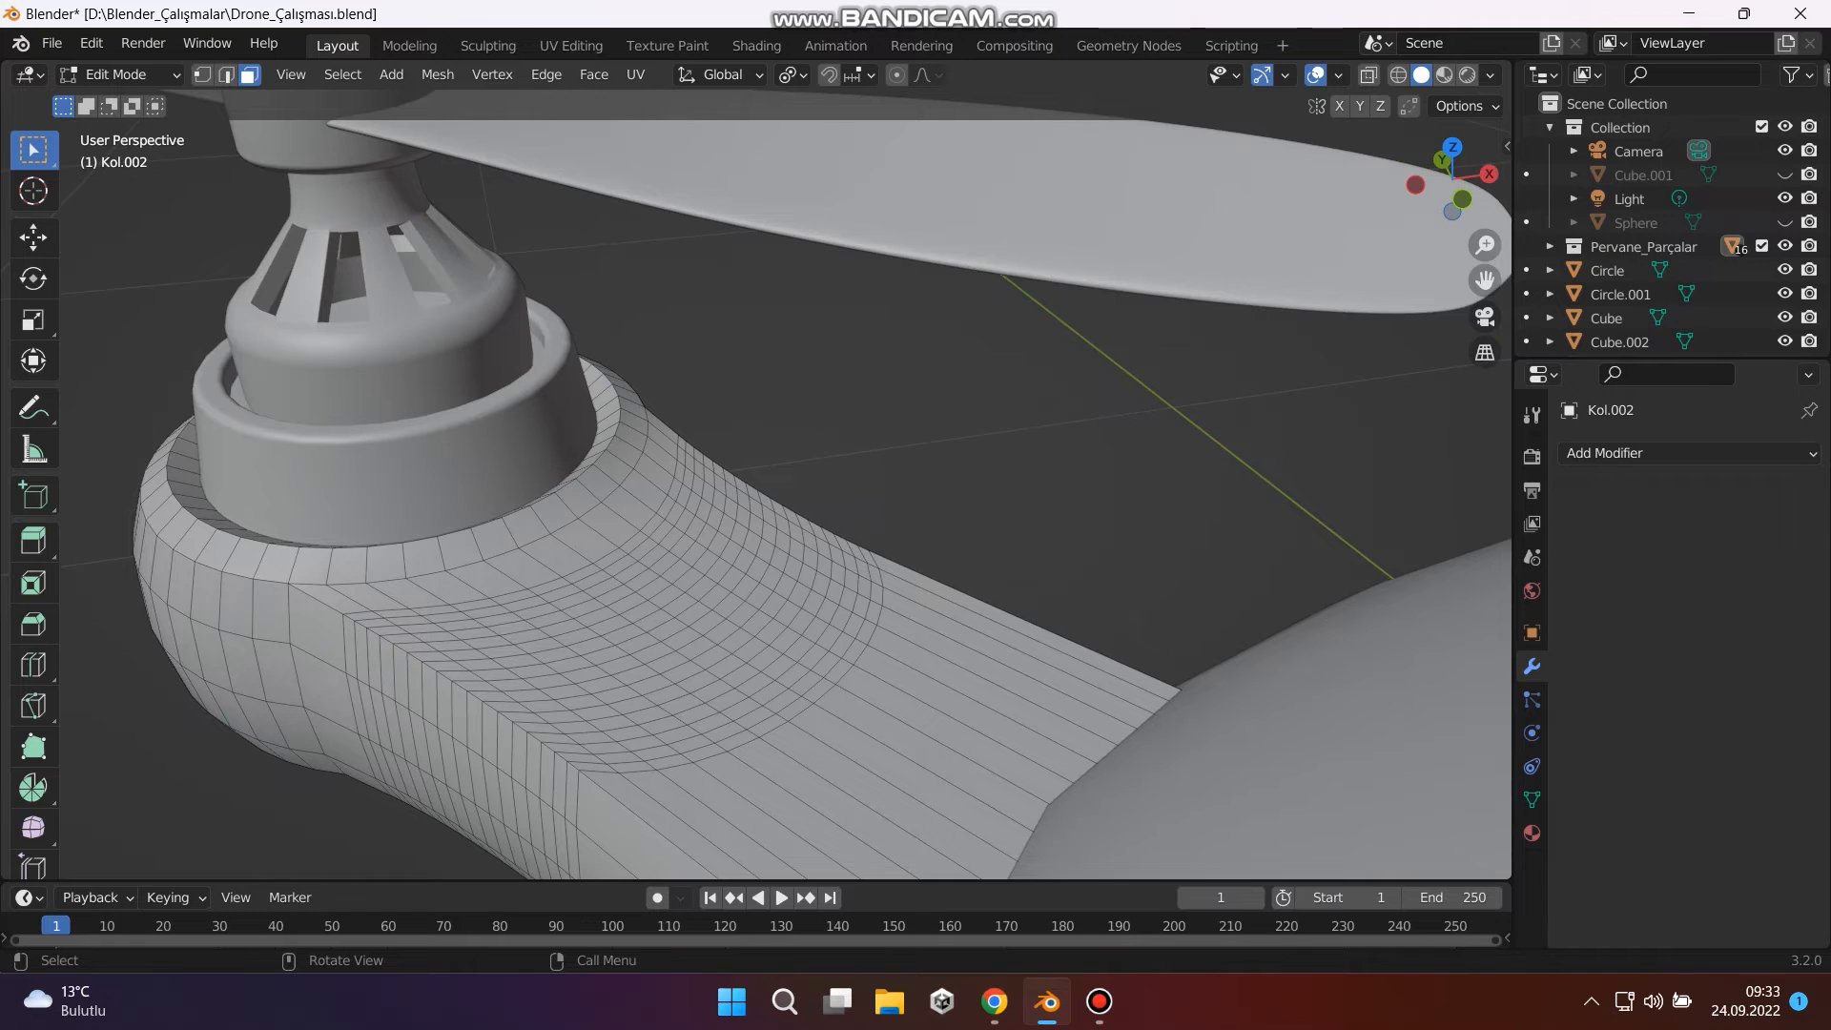
{"action": "key", "text": "c"}
{"action": "left_click_drag", "start_coordinate": [595, 586], "coordinate": [660, 610]}
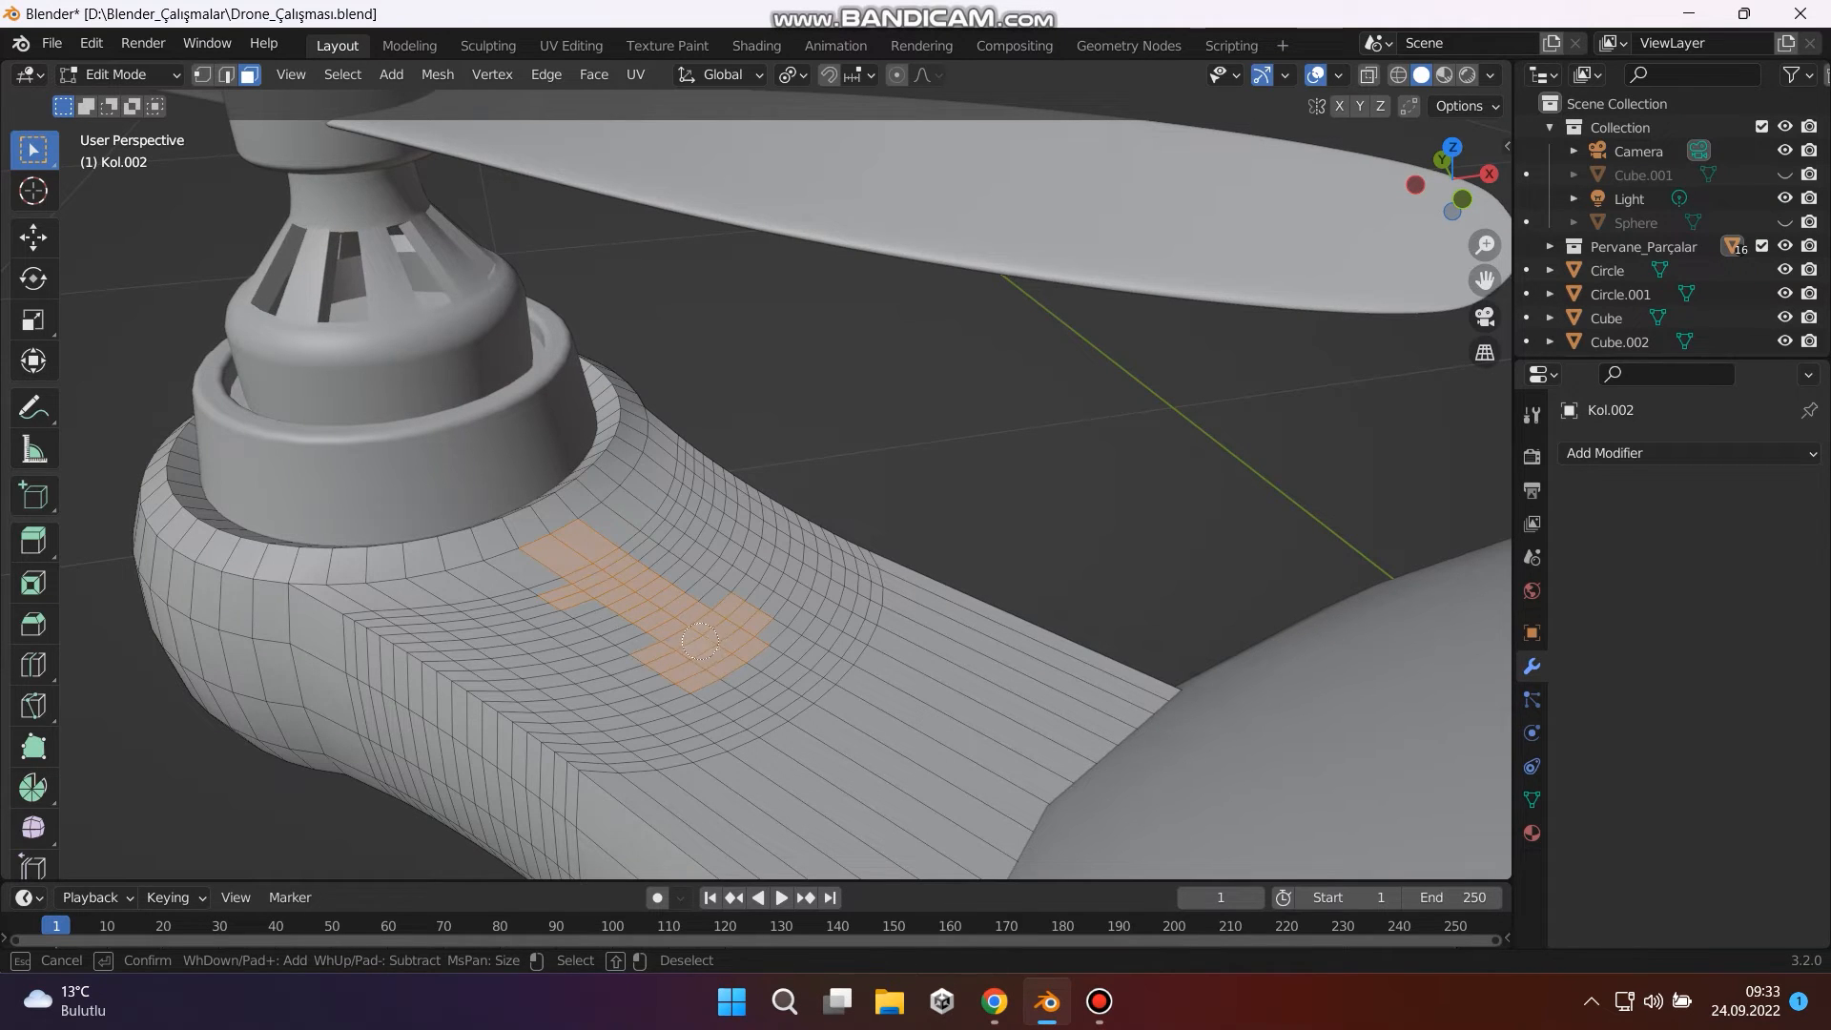
{"action": "left_click_drag", "start_coordinate": [765, 572], "coordinate": [654, 701]}
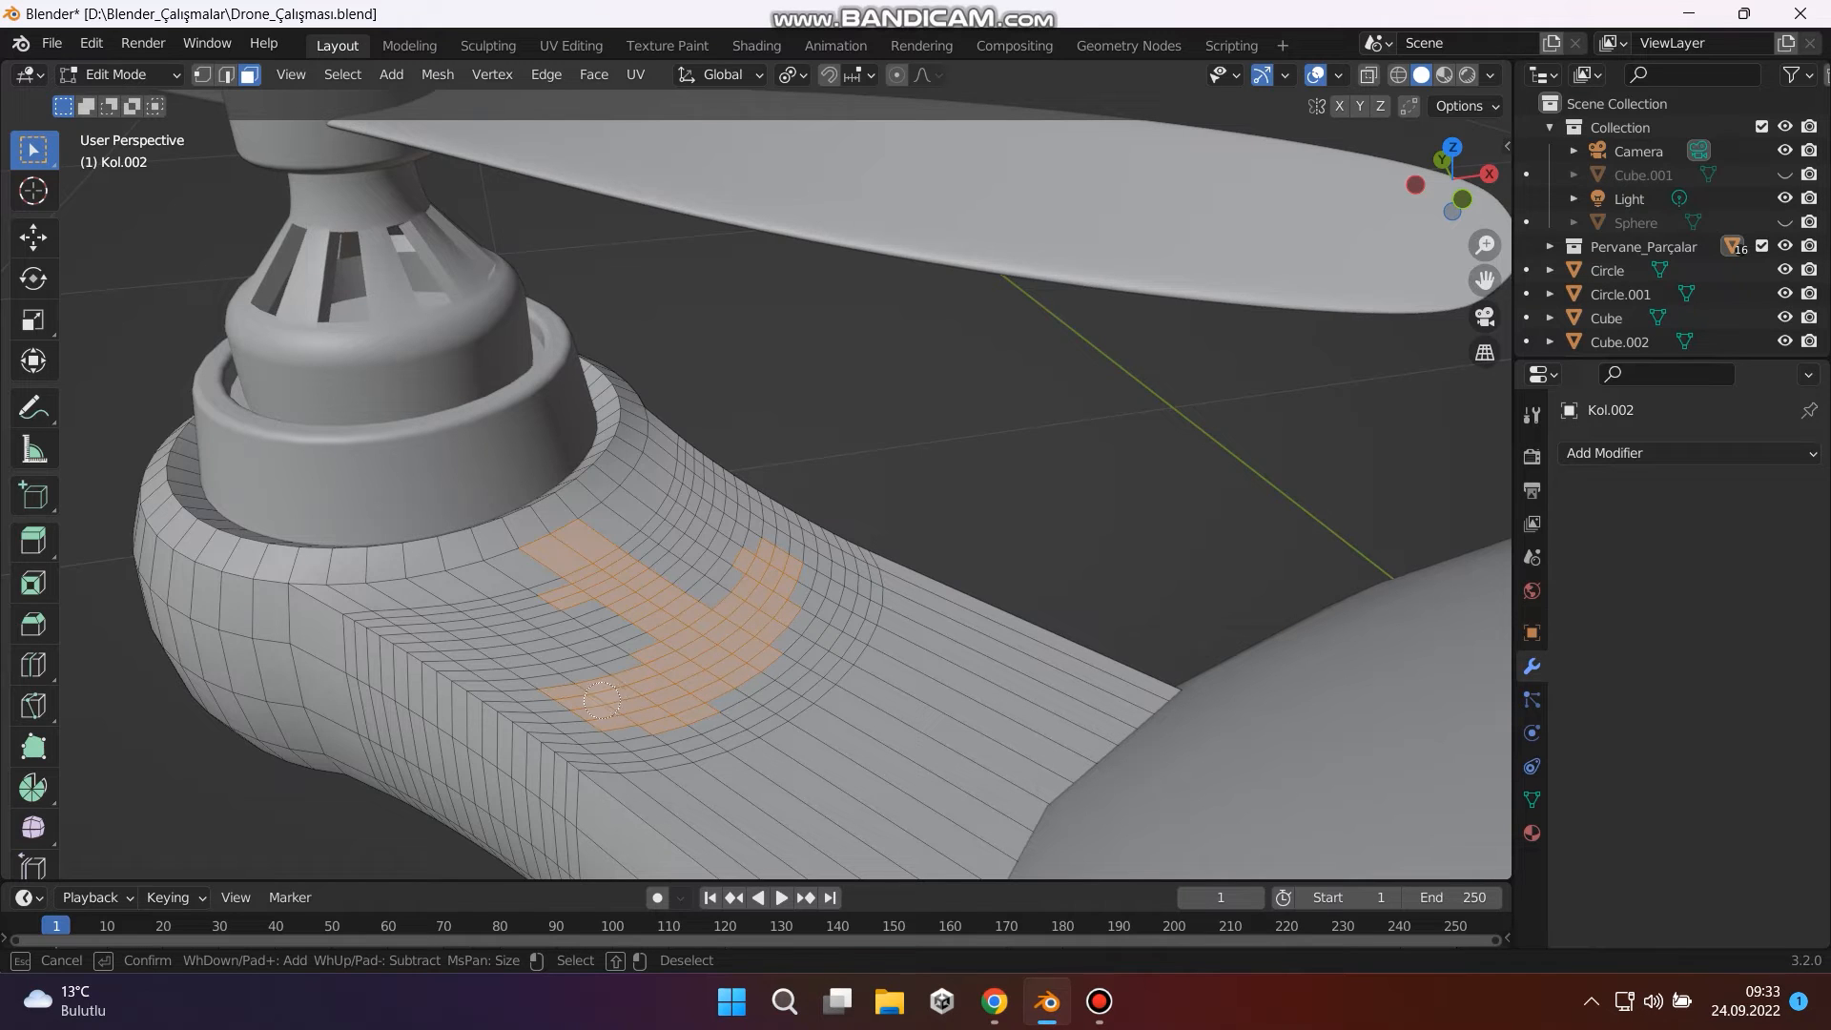
Clear the circle selection on the arm's upper surface.
{"action": "right_click", "coordinate": [651, 676]}
{"action": "right_click", "coordinate": [651, 672]}
{"action": "key", "text": "Escape"}
{"action": "key", "text": "c"}
{"action": "left_click_drag", "start_coordinate": [717, 646], "coordinate": [649, 699], "text": "shift"}
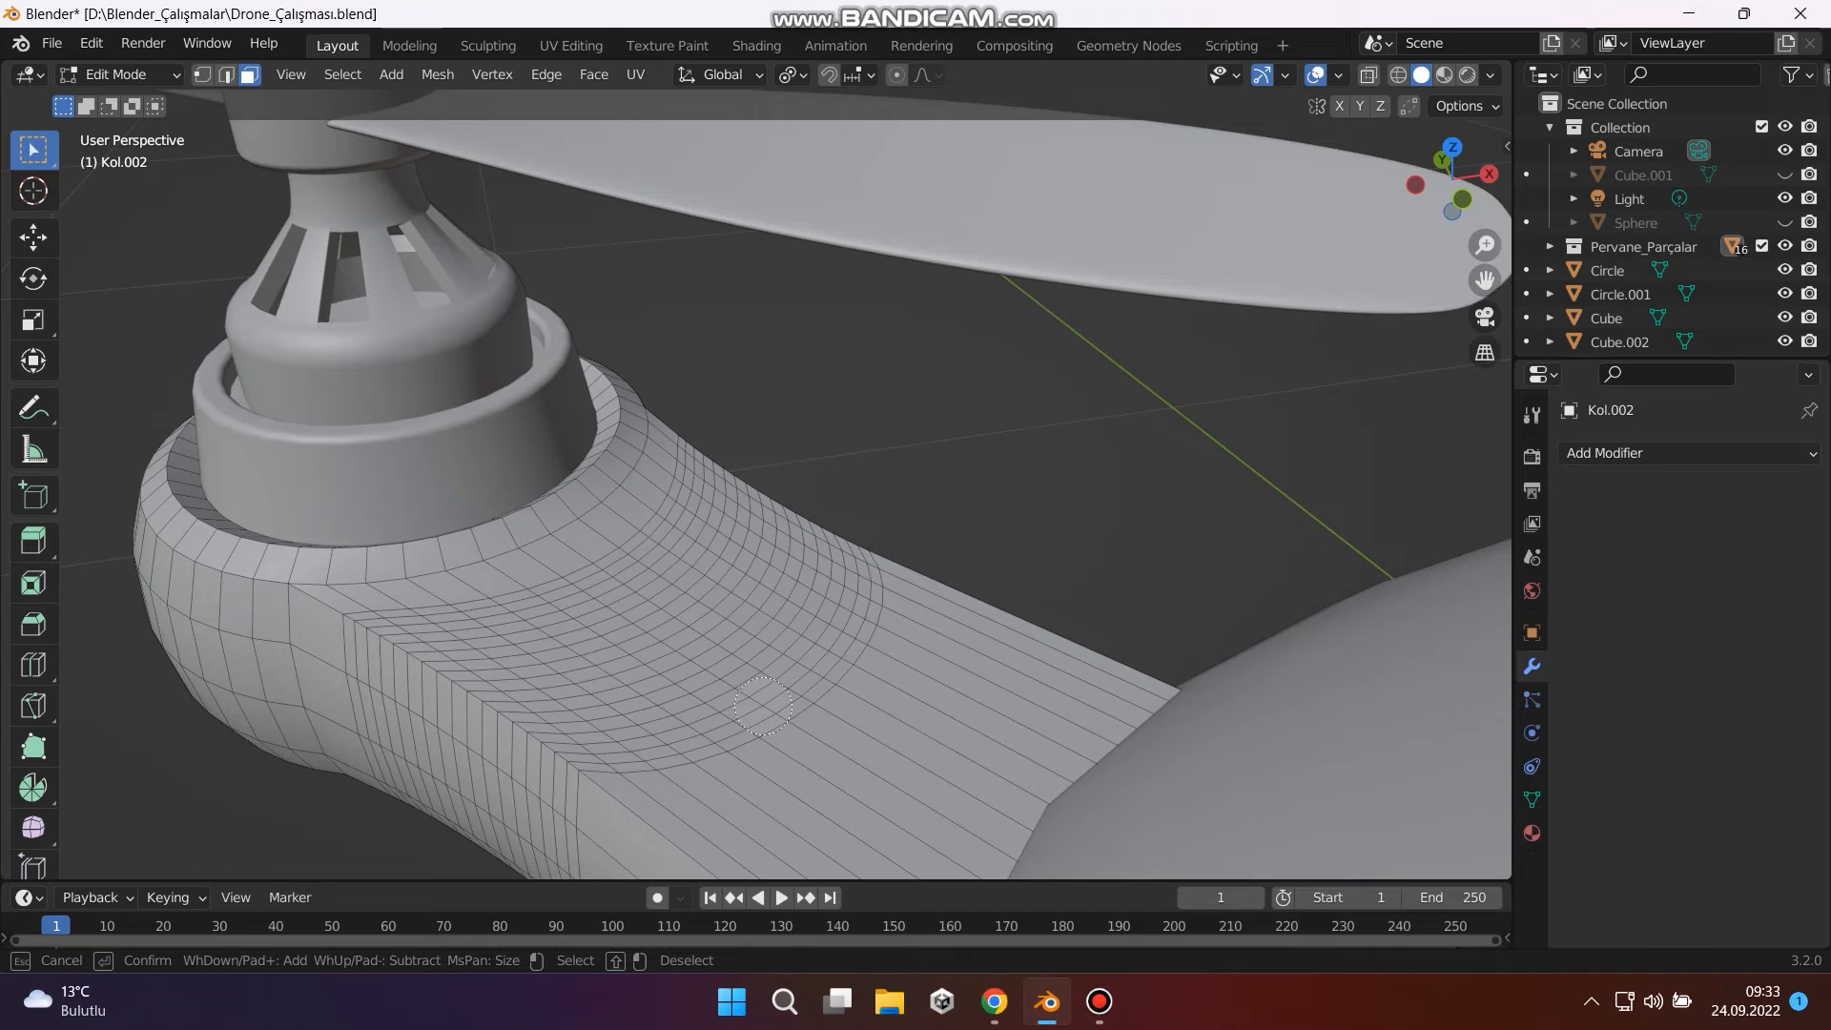
Circle-select a rectangular block of narrow faces on the arm's upper surface, without the long faces beyond, and separate it into its own object.
{"action": "left_click_drag", "start_coordinate": [767, 693], "coordinate": [667, 633]}
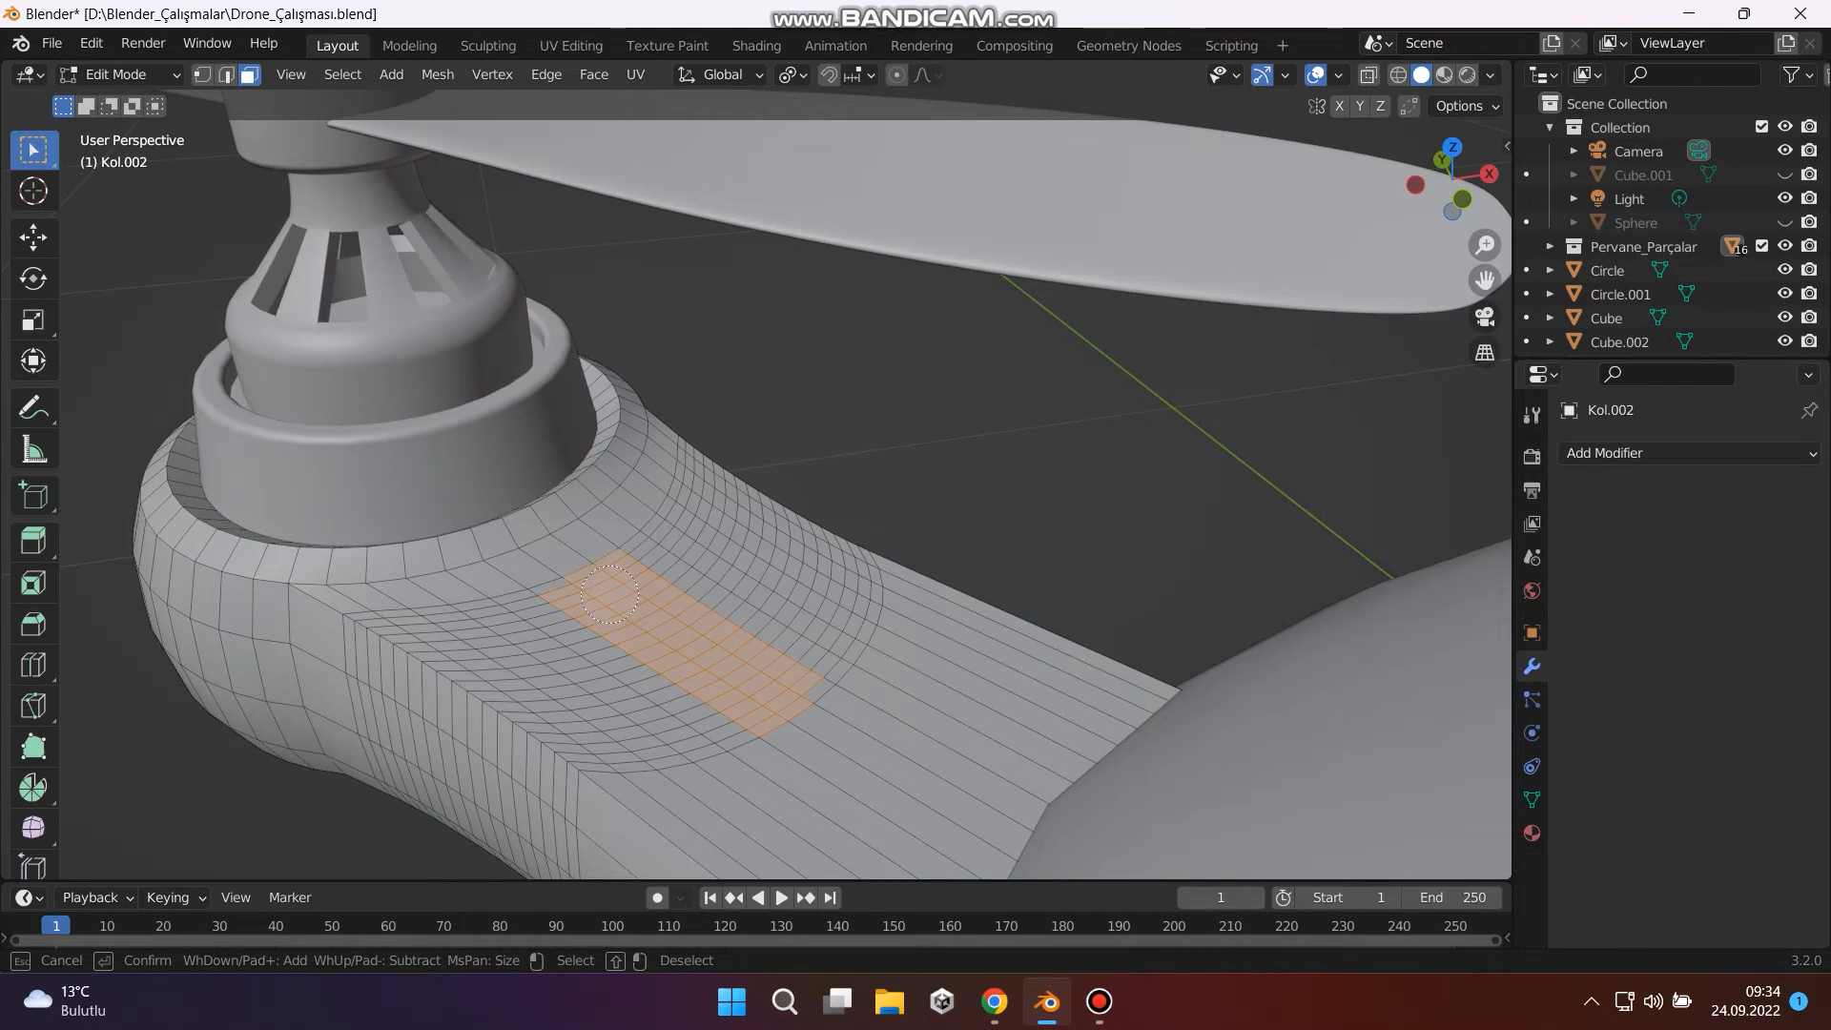
{"action": "left_click", "coordinate": [794, 684]}
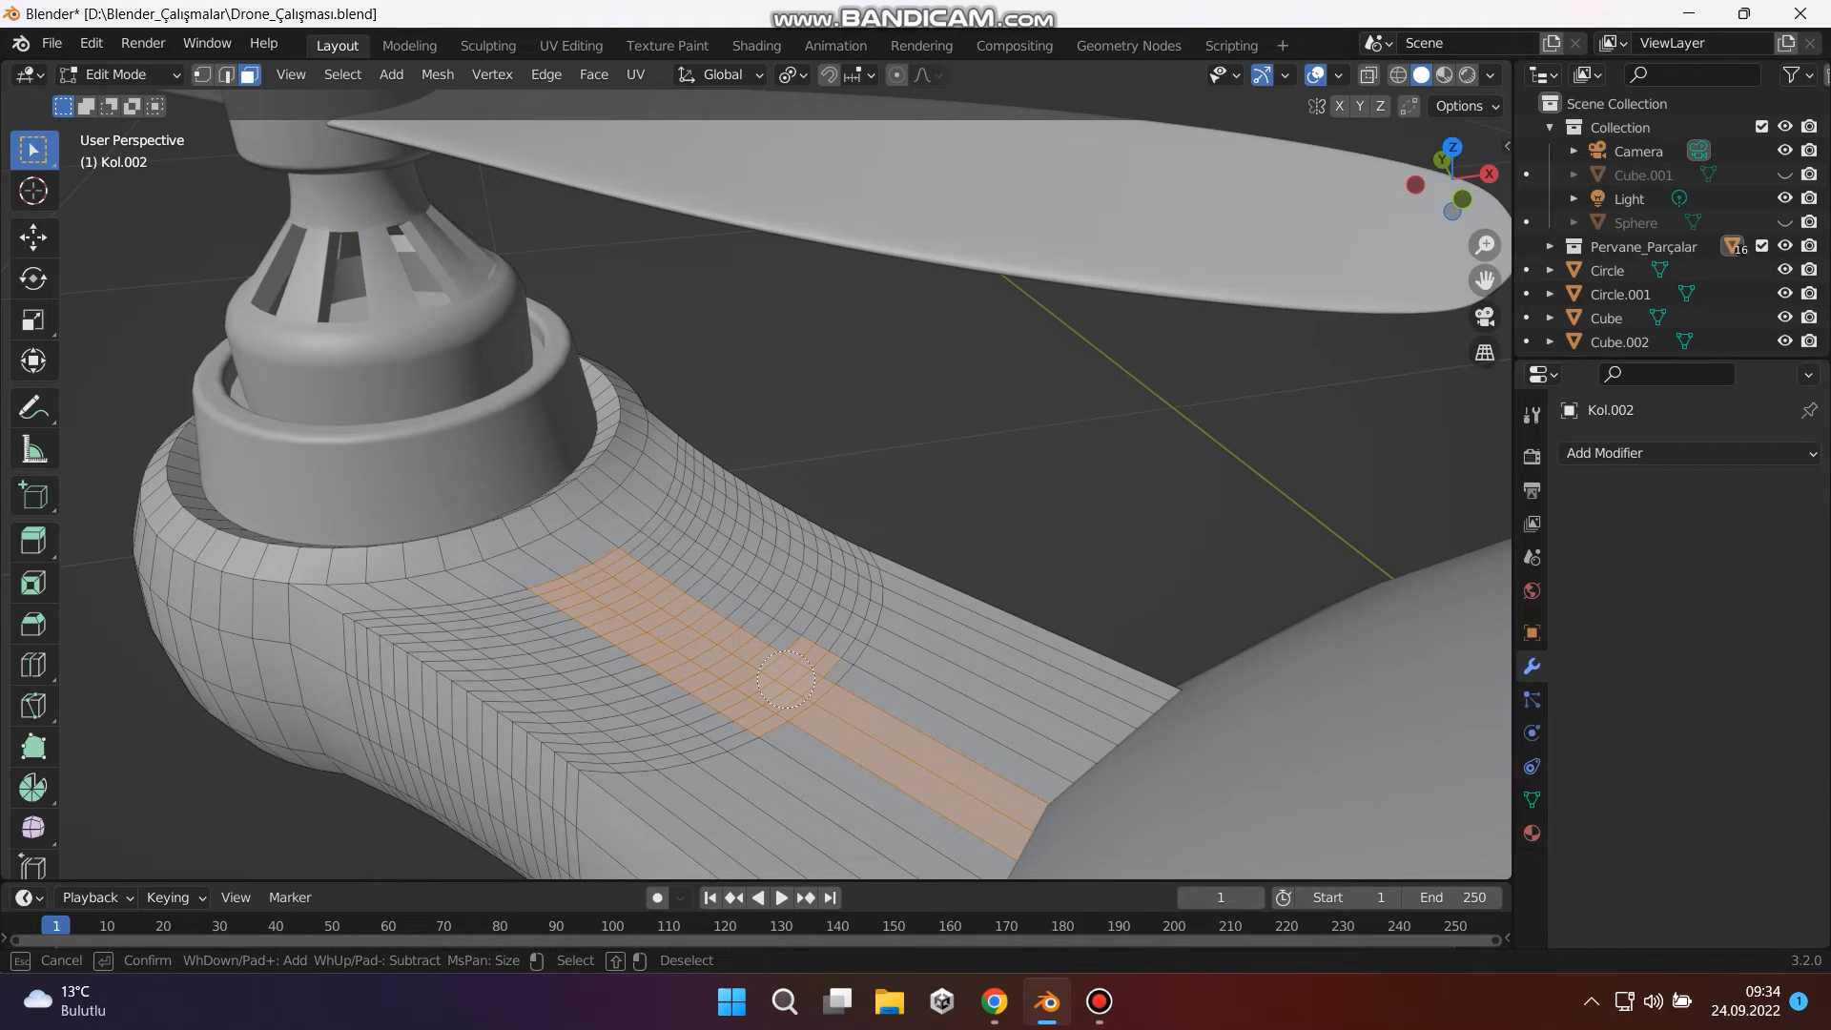
{"action": "left_click_drag", "start_coordinate": [852, 710], "coordinate": [849, 679], "text": "shift"}
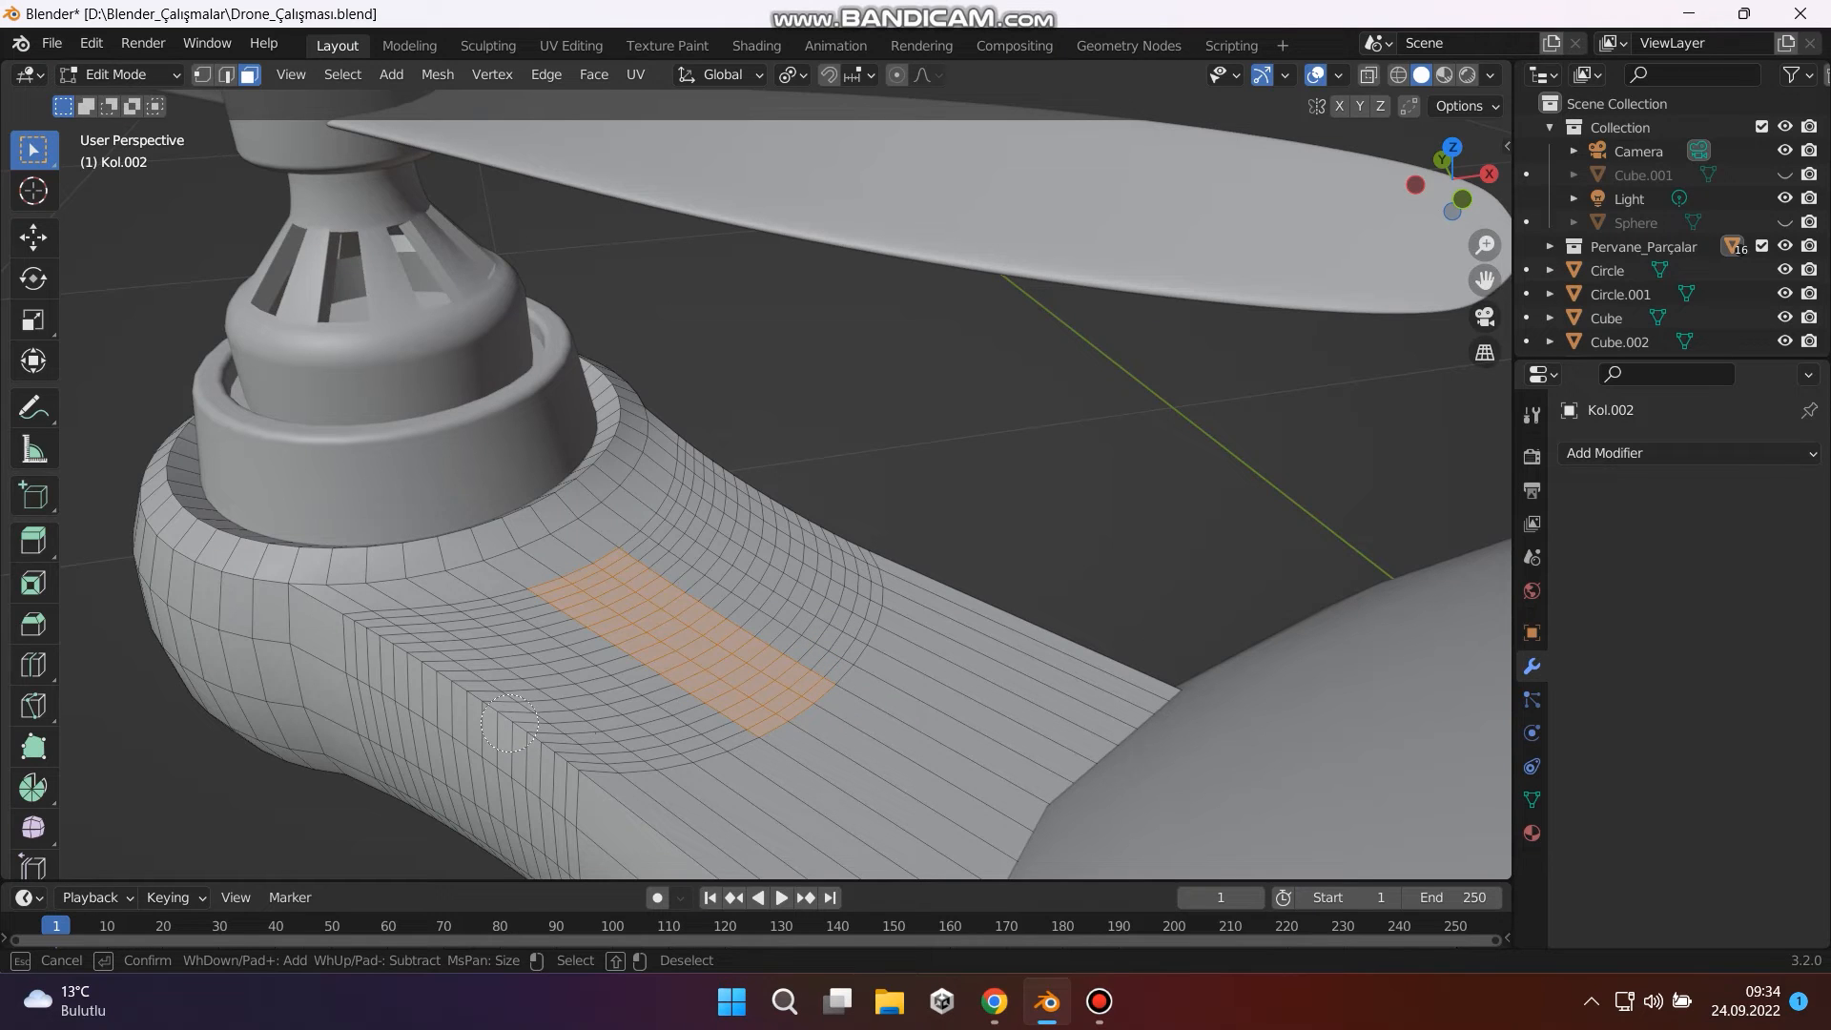
{"action": "key", "text": "Escape"}
{"action": "key", "text": "p"}
{"action": "key", "text": "Return"}
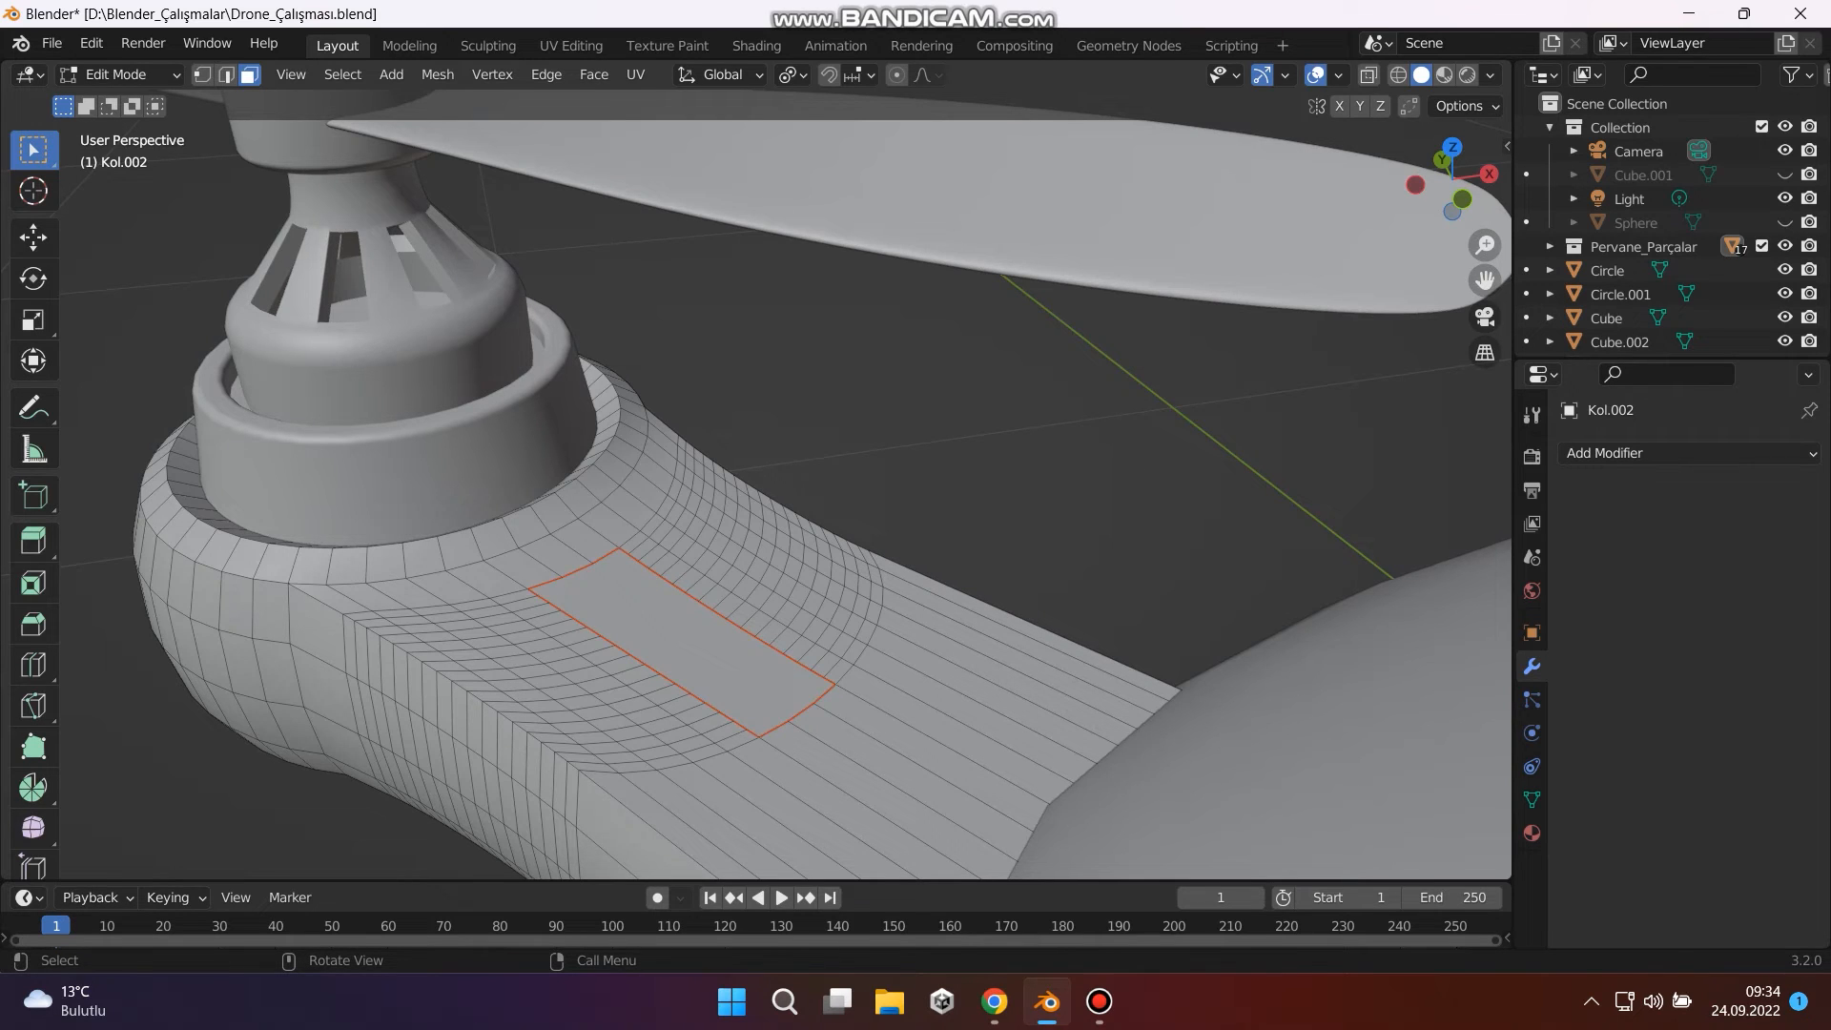
Try a Wireframe modifier on the arm Kol.002 and remove it again.
{"action": "left_click", "coordinate": [1688, 452]}
{"action": "scroll", "coordinate": [1364, 916], "scroll_direction": "down", "scroll_amount": 2}
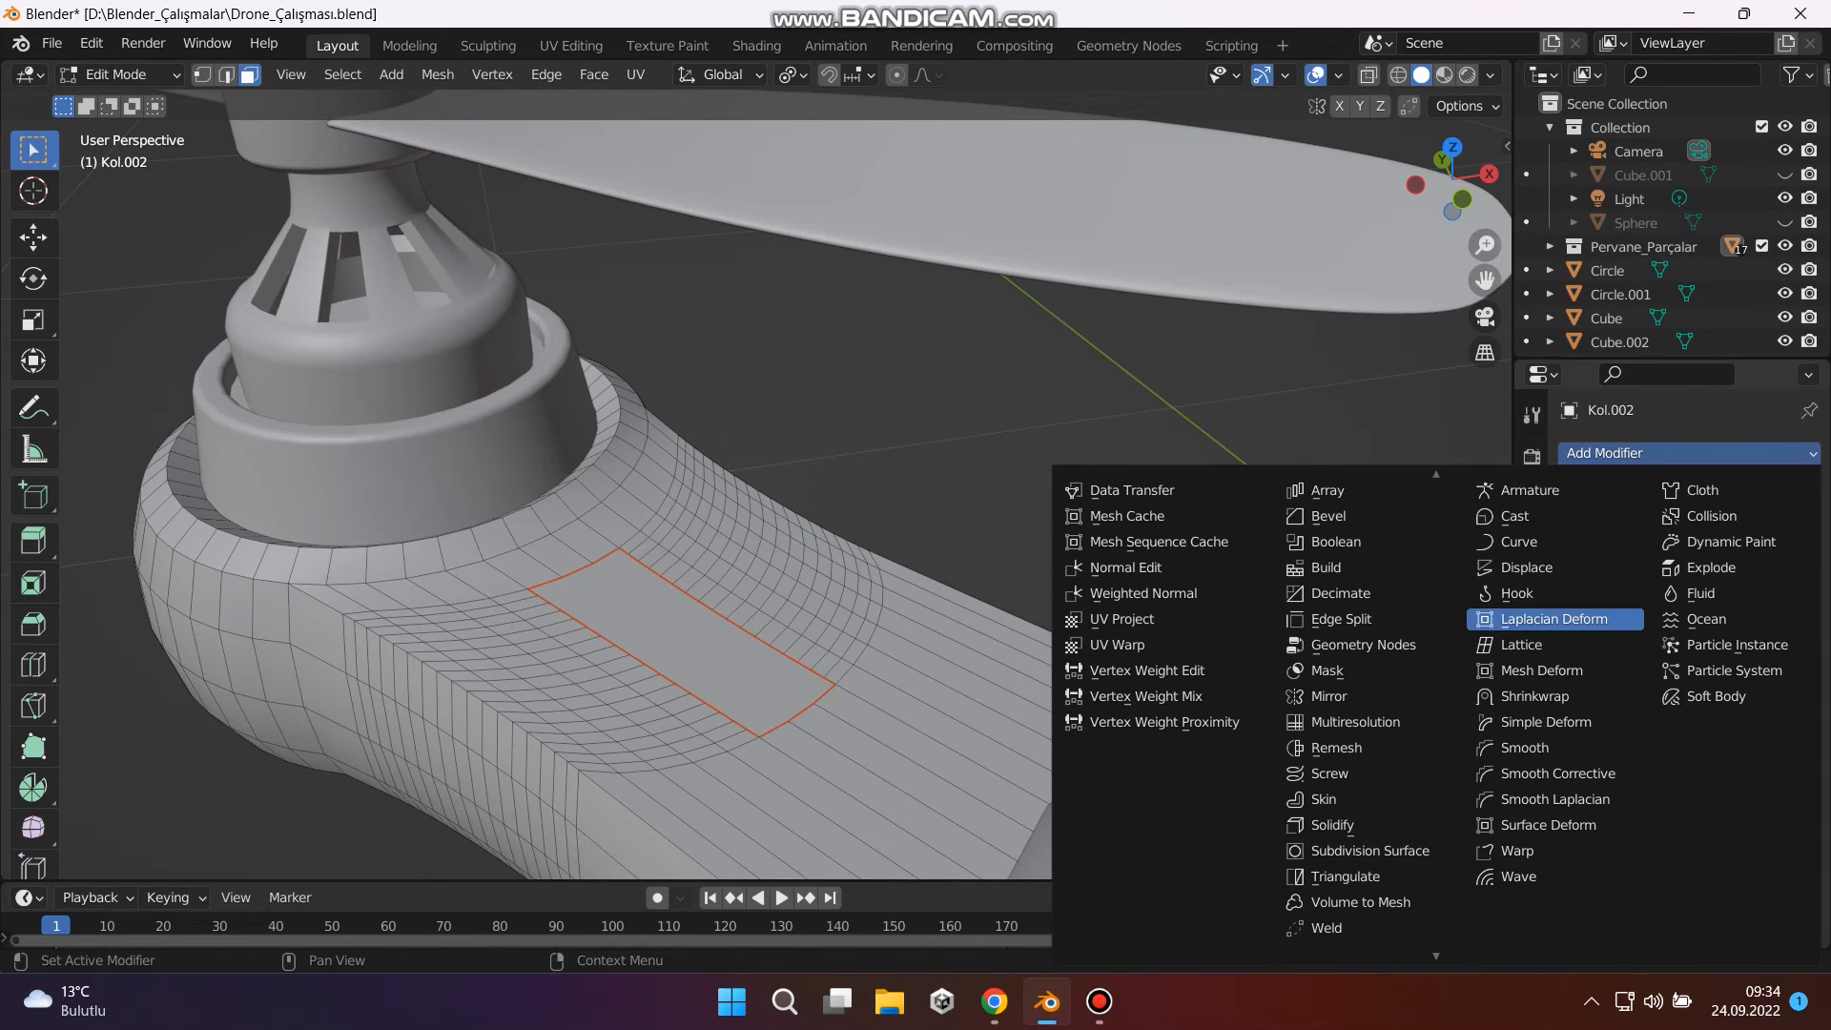
{"action": "scroll", "coordinate": [1364, 939], "scroll_direction": "down", "scroll_amount": 1}
{"action": "left_click", "coordinate": [1335, 942]}
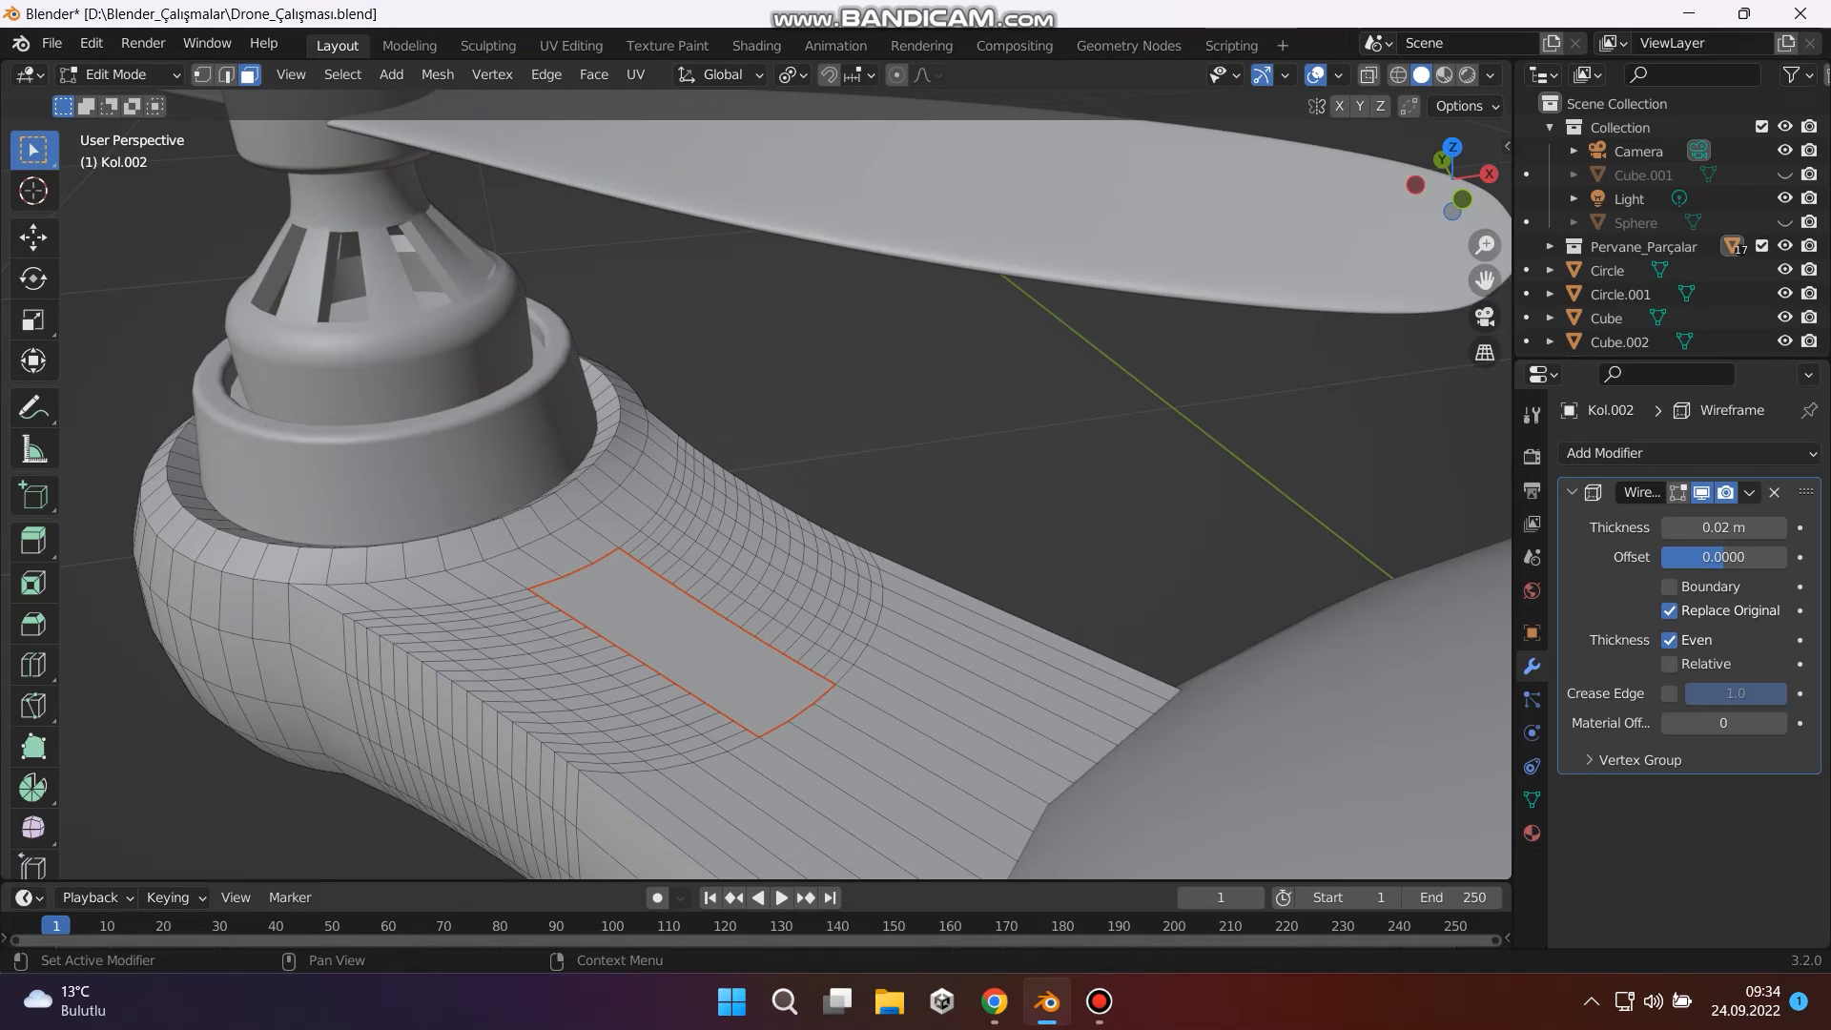
{"action": "key", "text": "Tab"}
{"action": "mouse_move", "coordinate": [762, 553]}
{"action": "middle_mouse_down"}
{"action": "mouse_move", "coordinate": [787, 468]}
{"action": "mouse_move", "coordinate": [791, 555]}
{"action": "middle_mouse_up"}
{"action": "scroll", "coordinate": [786, 467], "scroll_direction": "down", "scroll_amount": 7}
{"action": "key", "text": "Tab"}
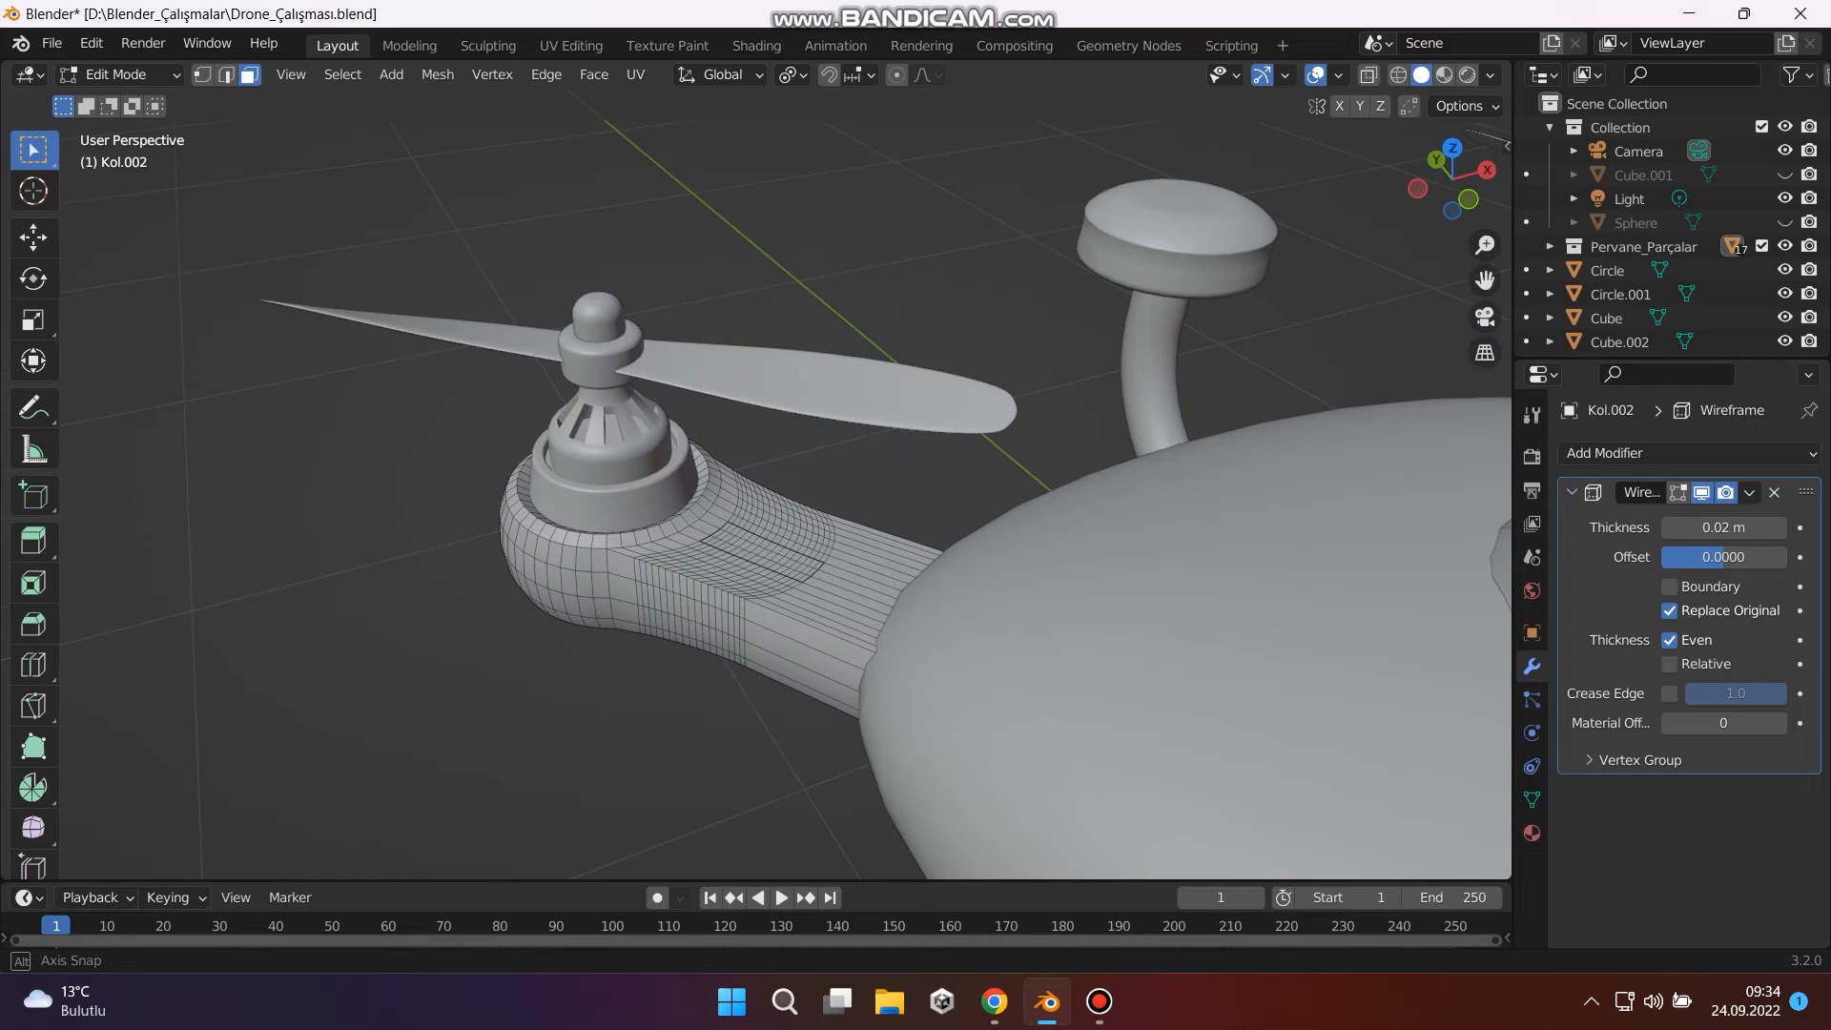
{"action": "key", "text": "Tab"}
{"action": "key", "text": "Tab"}
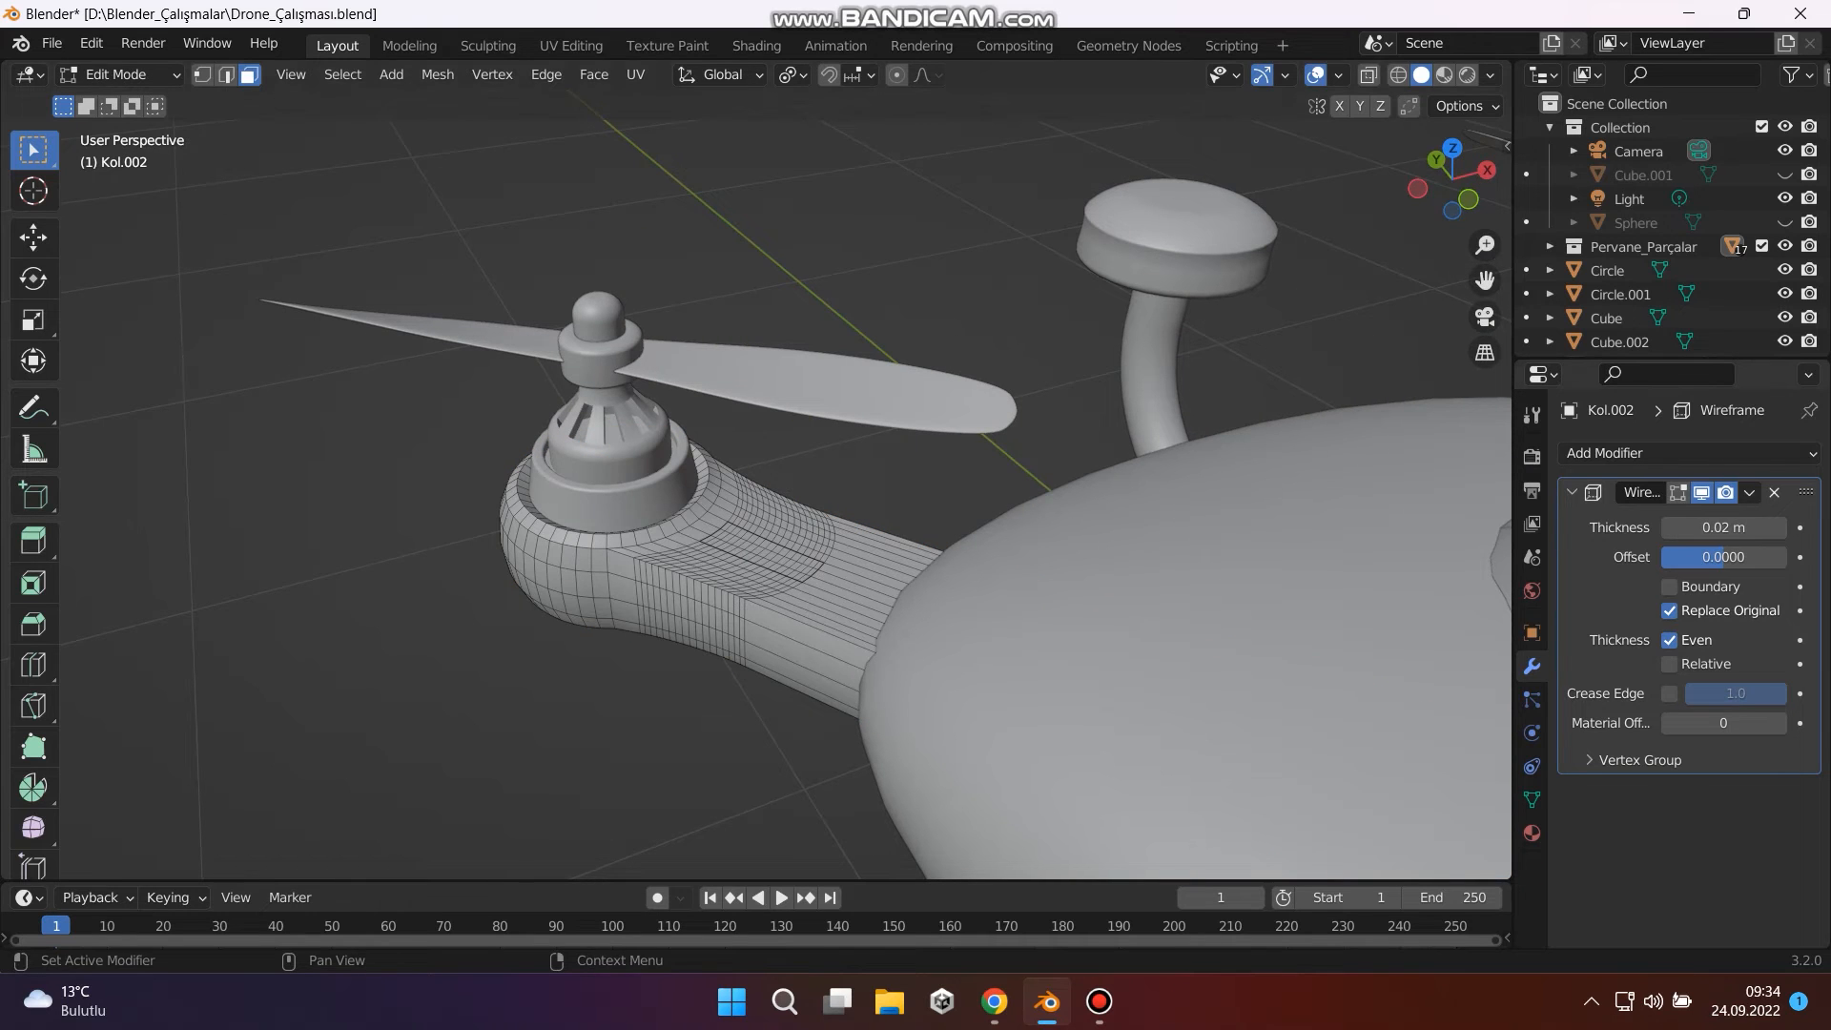
{"action": "key", "text": "ctrl+x"}
{"action": "key", "text": "Tab"}
Select the separated panel Kol.004 on top of the arm and add a Wireframe modifier to it.
{"action": "left_click", "coordinate": [761, 551]}
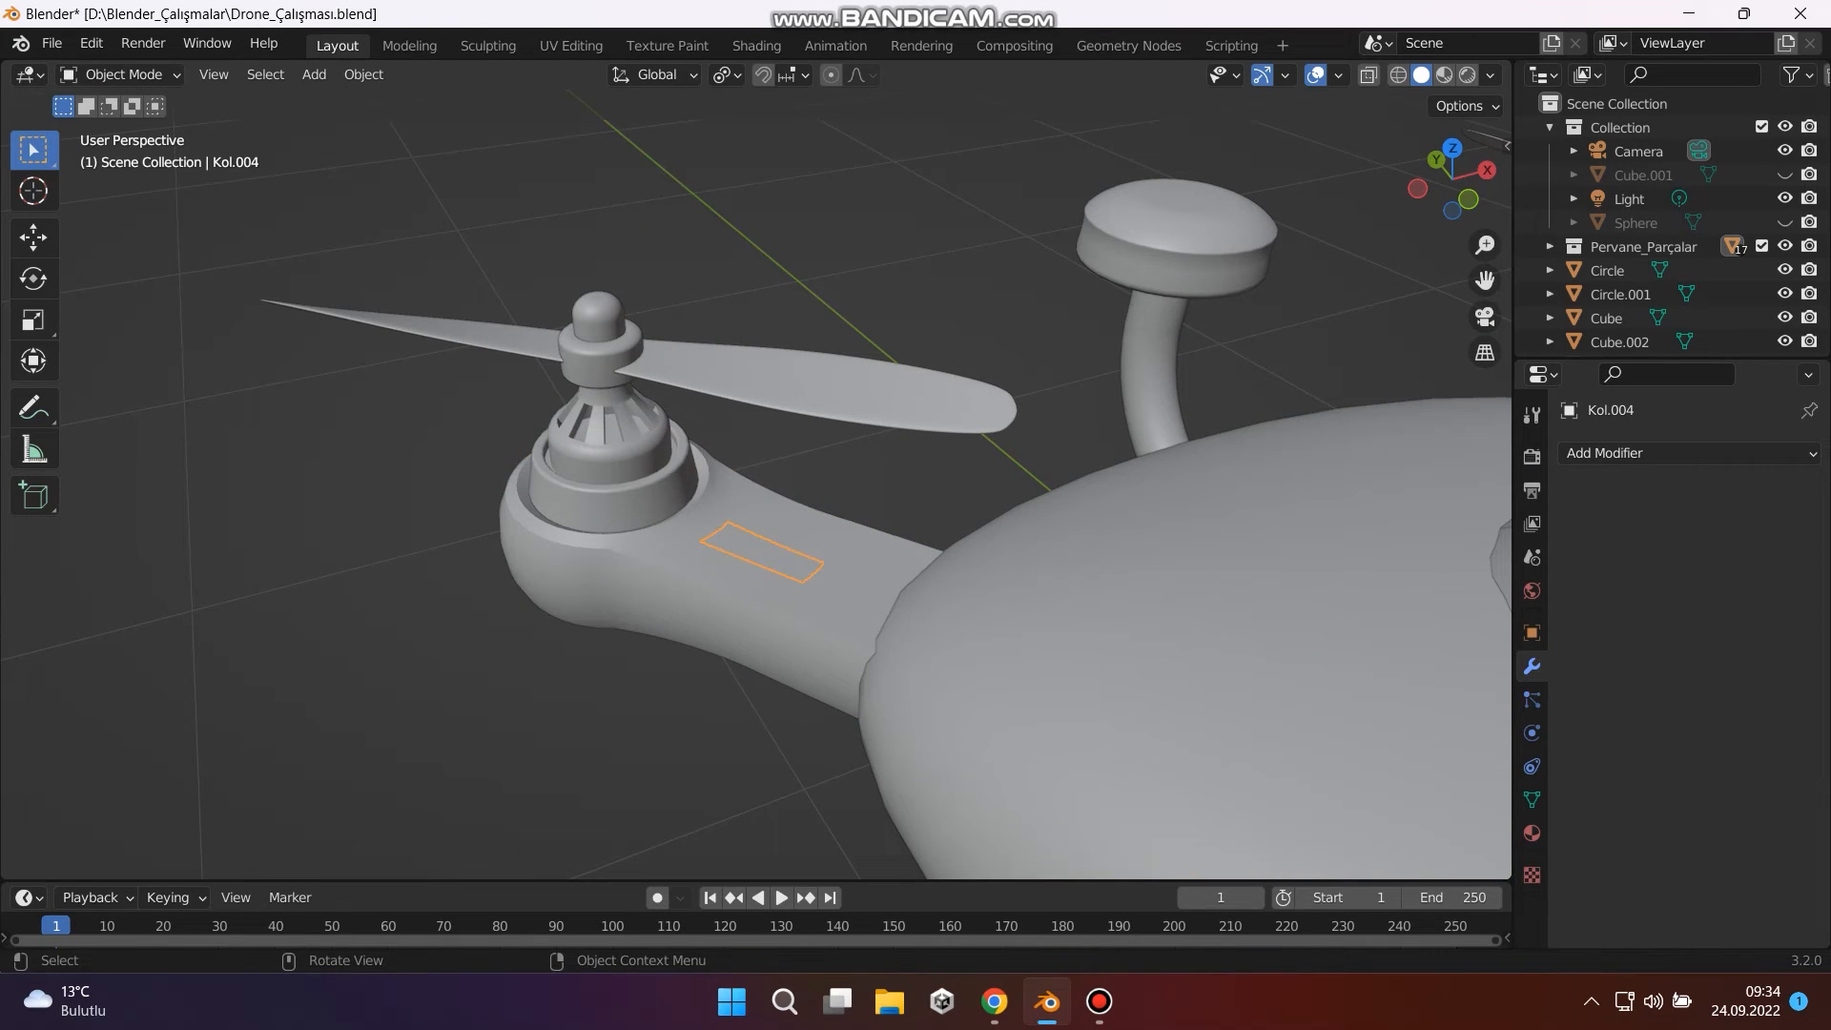
{"action": "key", "text": "Tab"}
{"action": "left_click", "coordinate": [1688, 453]}
{"action": "scroll", "coordinate": [1366, 879], "scroll_direction": "down", "scroll_amount": 10}
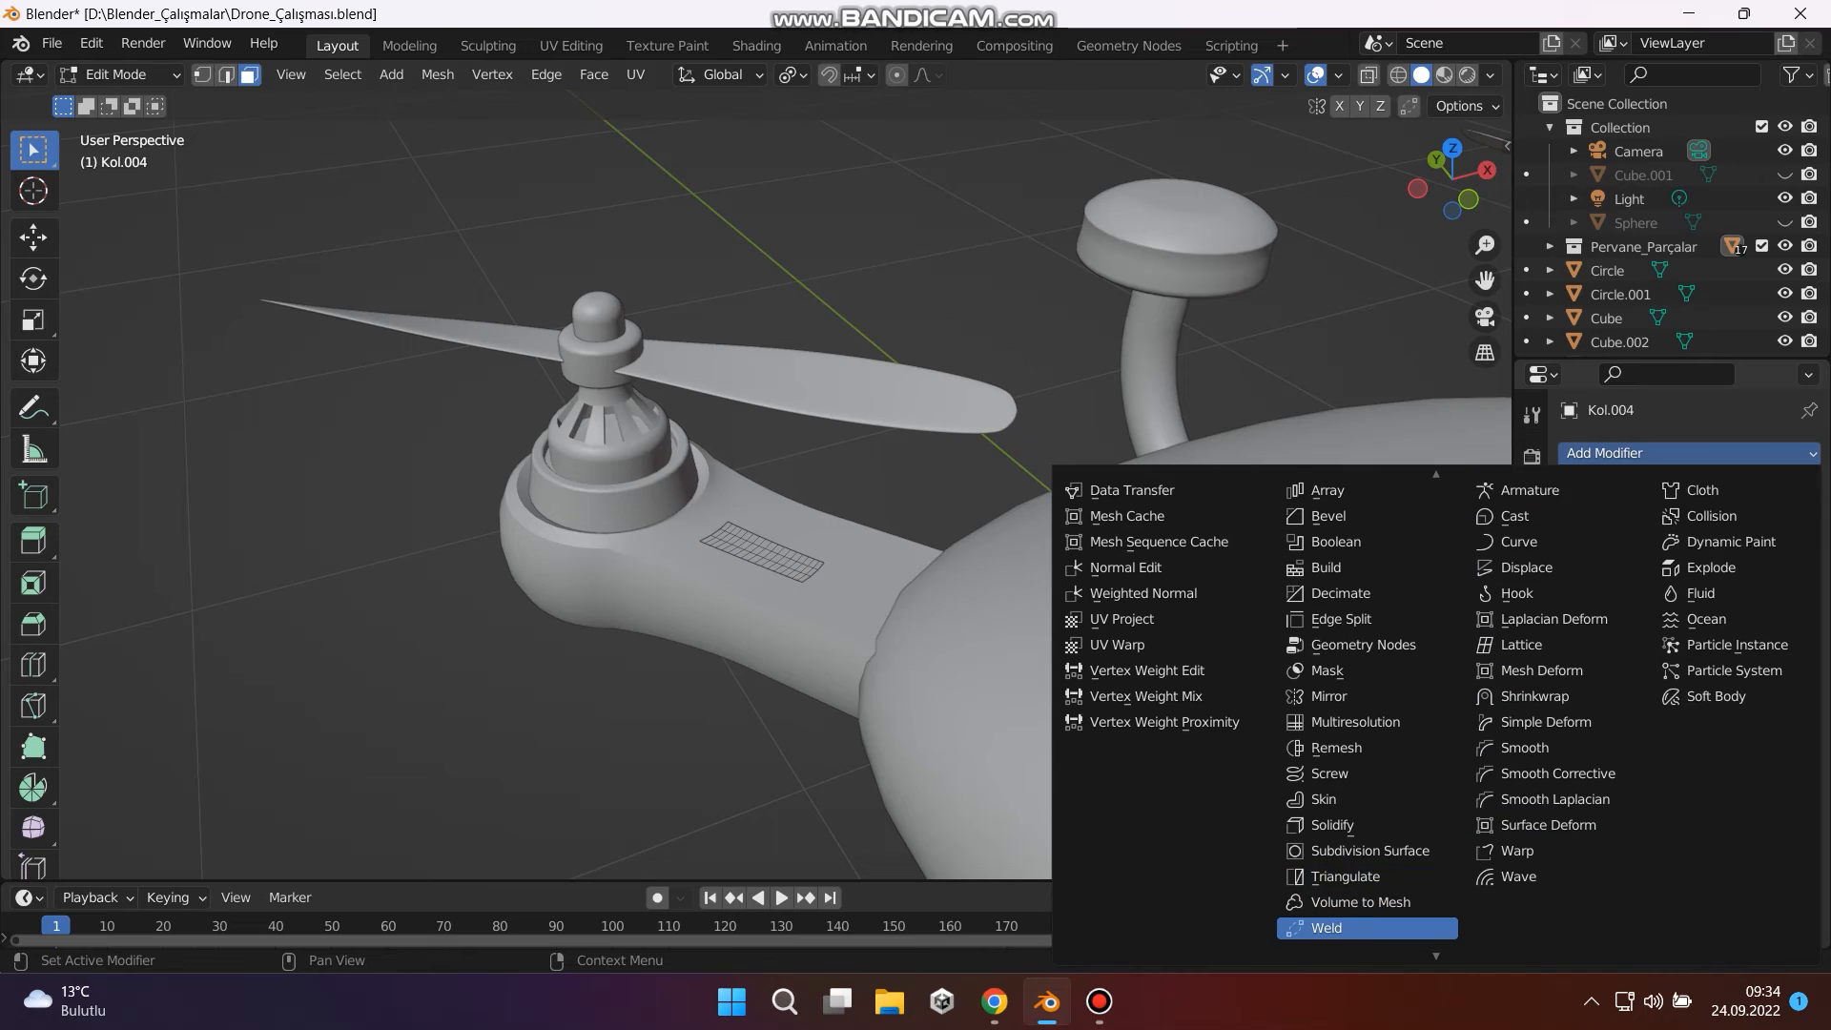
{"action": "scroll", "coordinate": [1366, 925], "scroll_direction": "down", "scroll_amount": 3}
{"action": "scroll", "coordinate": [1354, 930], "scroll_direction": "down", "scroll_amount": 1}
{"action": "left_click", "coordinate": [1354, 930]}
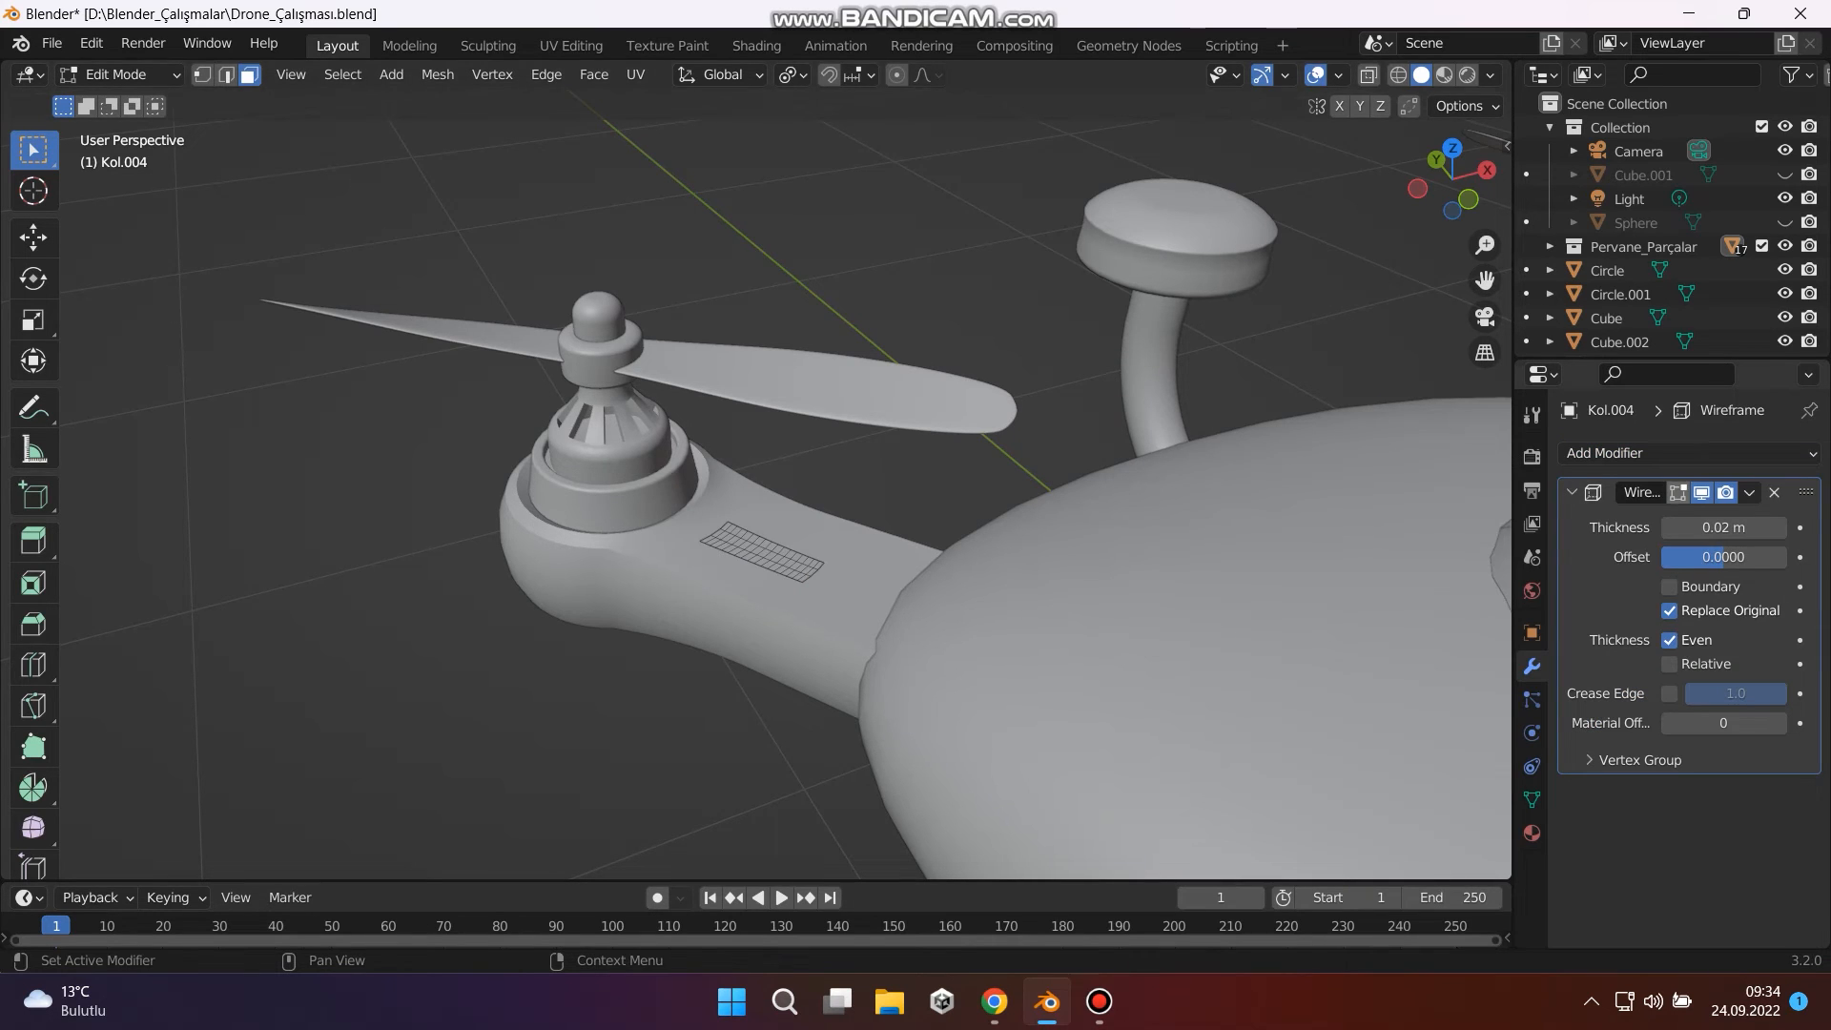
{"action": "key", "text": "Tab"}
{"action": "scroll", "coordinate": [763, 553], "scroll_direction": "up", "scroll_amount": 7}
{"action": "middle_click_drag", "start_coordinate": [763, 553], "coordinate": [806, 634]}
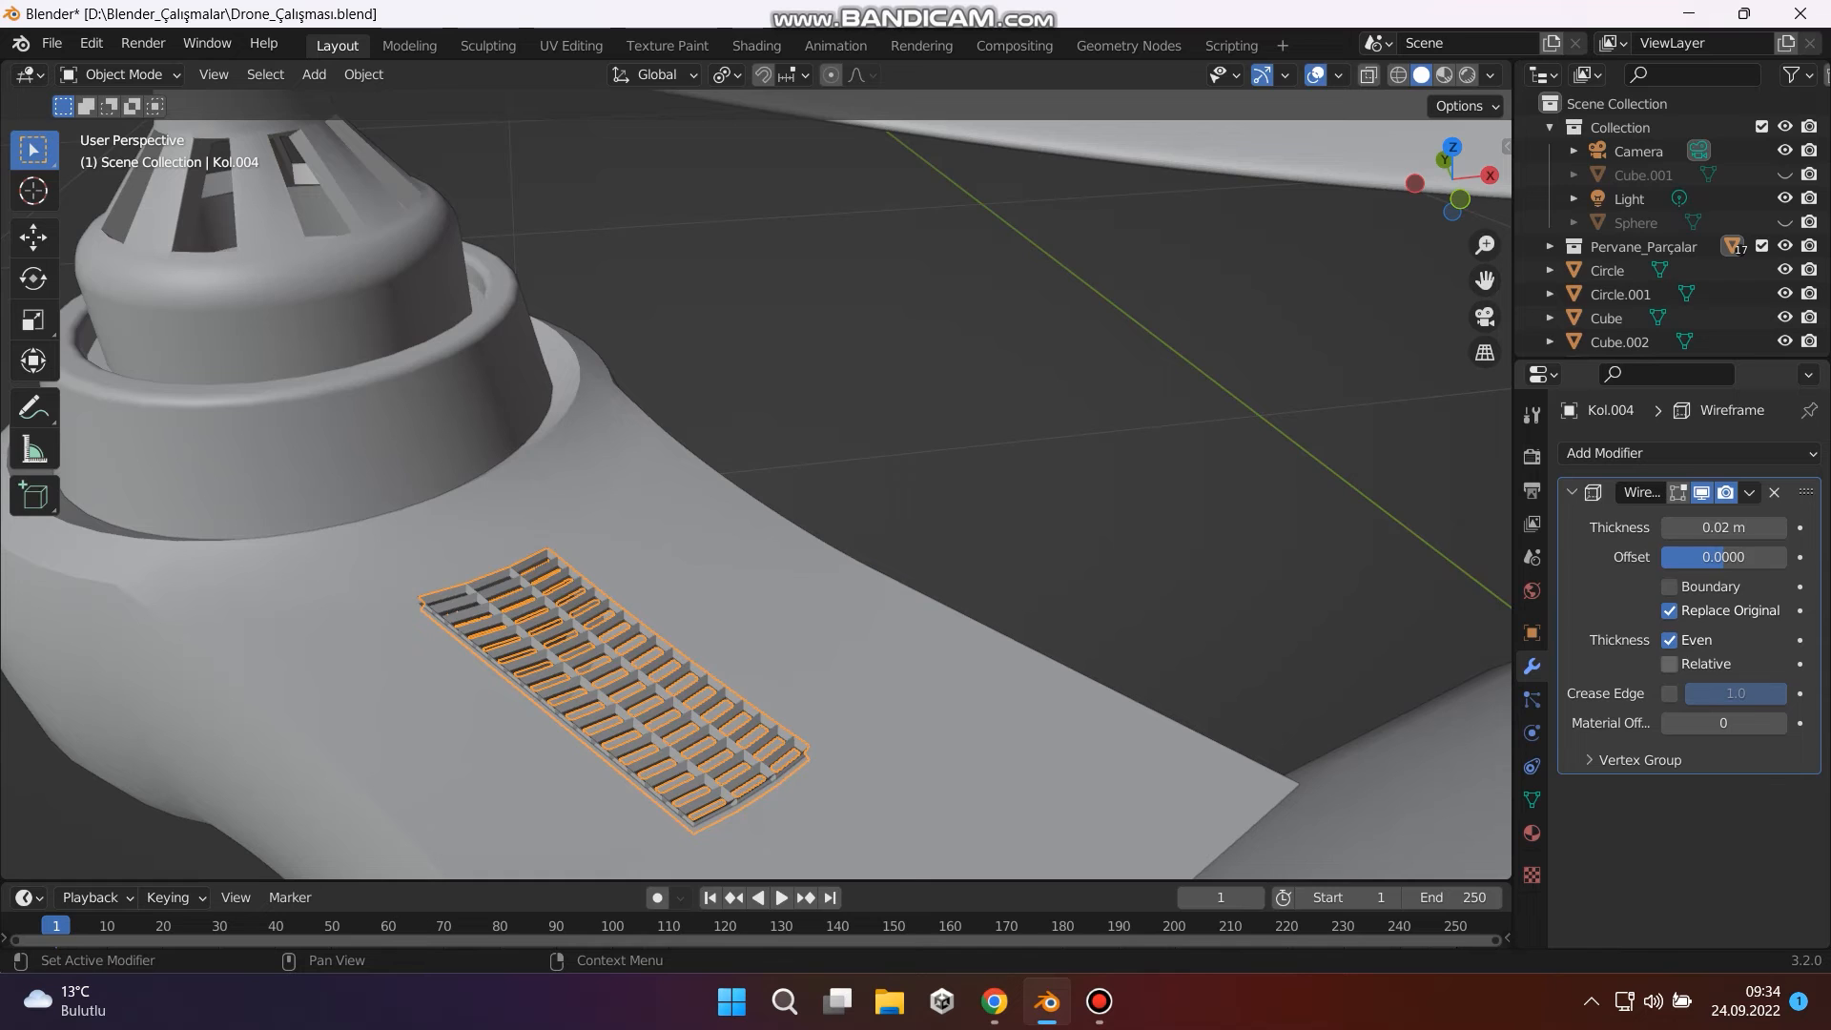
Set the panel's Wireframe offset to -0.0597, enable Crease Edge at 1.0 and set the material offset to 139.
{"action": "left_click_drag", "start_coordinate": [1774, 557], "coordinate": [1719, 556]}
{"action": "left_click", "coordinate": [1668, 663]}
{"action": "left_click", "coordinate": [1669, 663]}
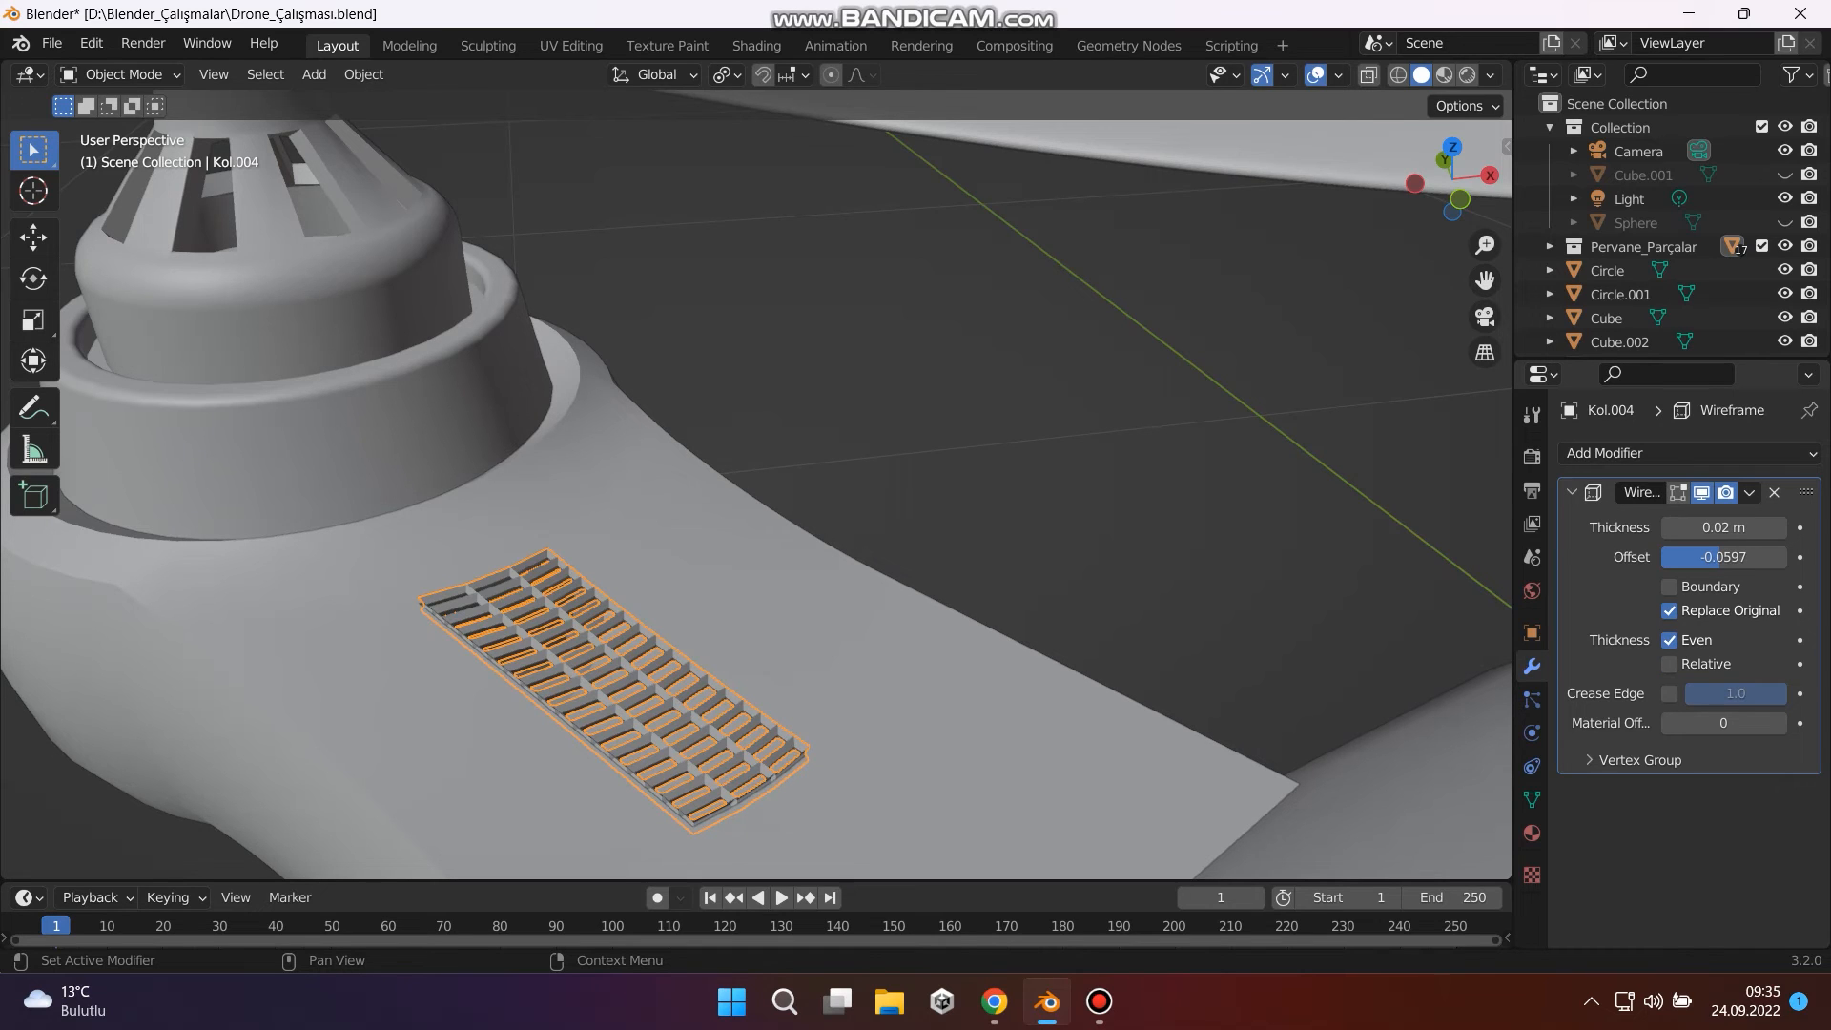
{"action": "left_click", "coordinate": [1668, 693]}
{"action": "left_click_drag", "start_coordinate": [1707, 722], "coordinate": [1802, 722]}
{"action": "scroll", "coordinate": [725, 534], "scroll_direction": "up", "scroll_amount": 5}
{"action": "middle_click_drag", "start_coordinate": [534, 705], "coordinate": [972, 248], "text": "shift"}
{"action": "scroll", "coordinate": [753, 486], "scroll_direction": "down", "scroll_amount": 5}
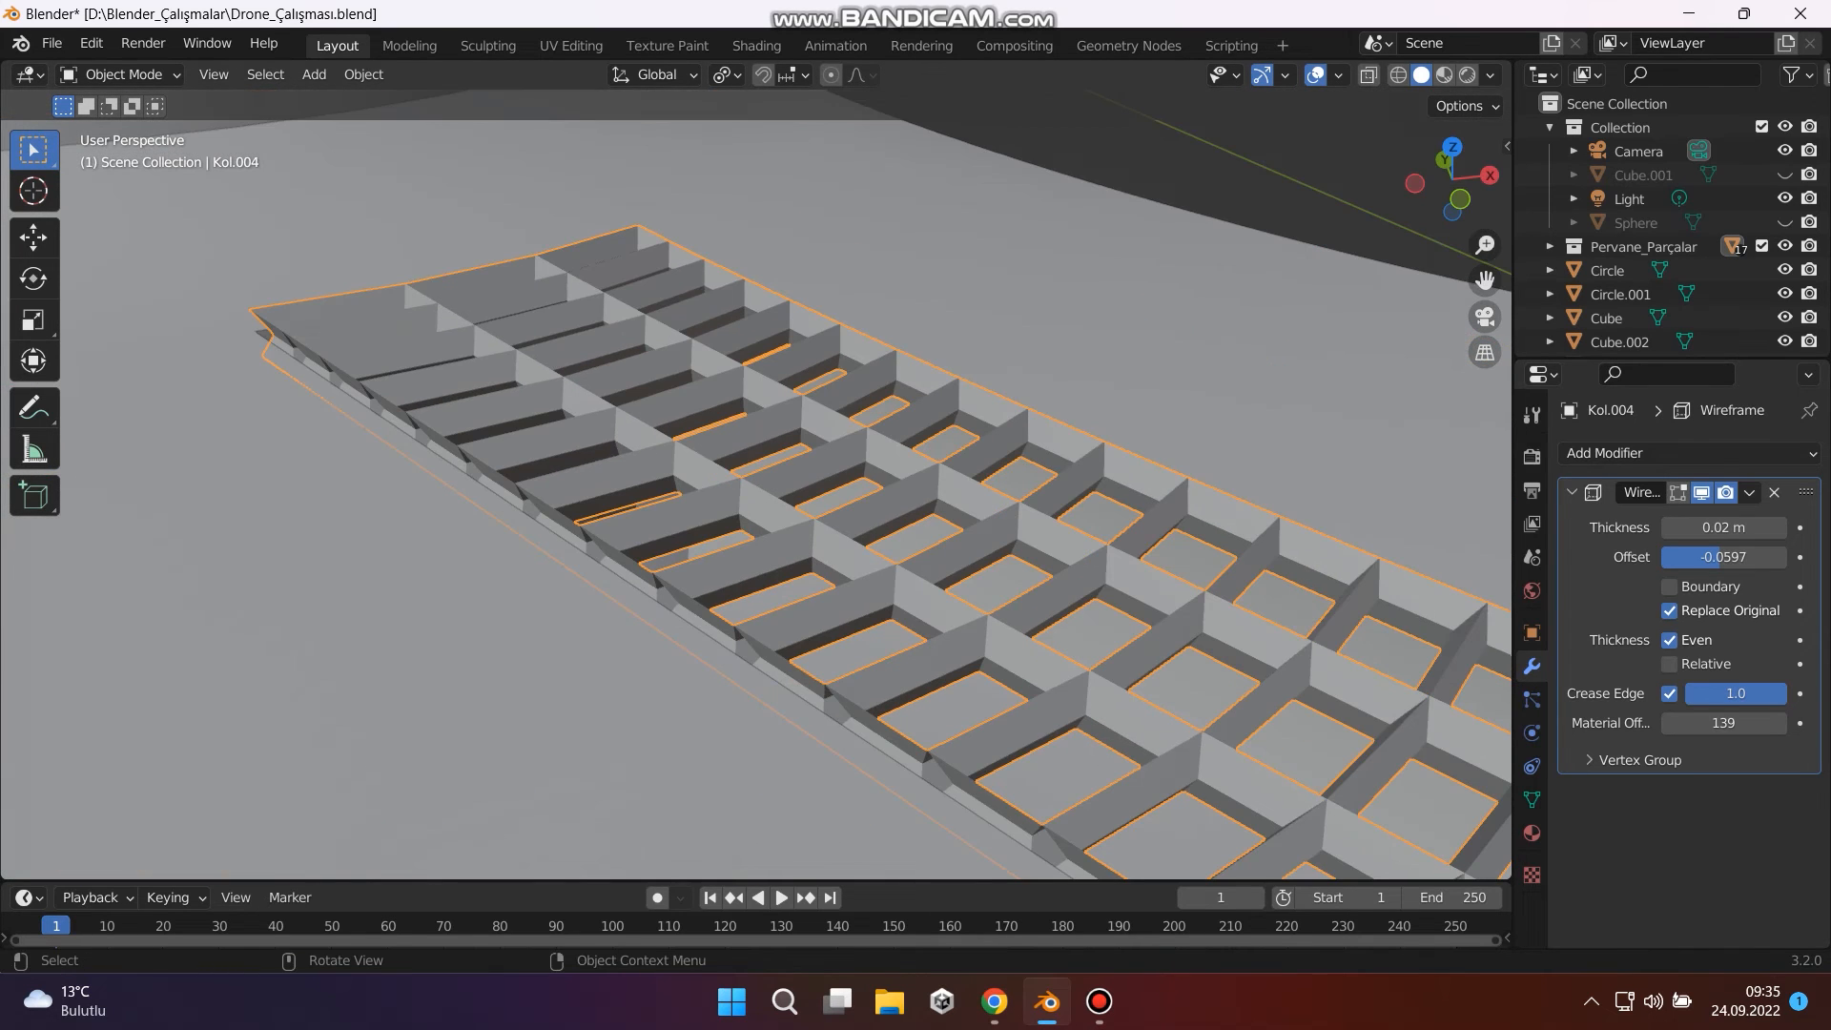
Enable Relative thickness for the panel's Wireframe, with the offset at 0.2985 and the thickness at 0.08 m.
{"action": "left_click", "coordinate": [1589, 760]}
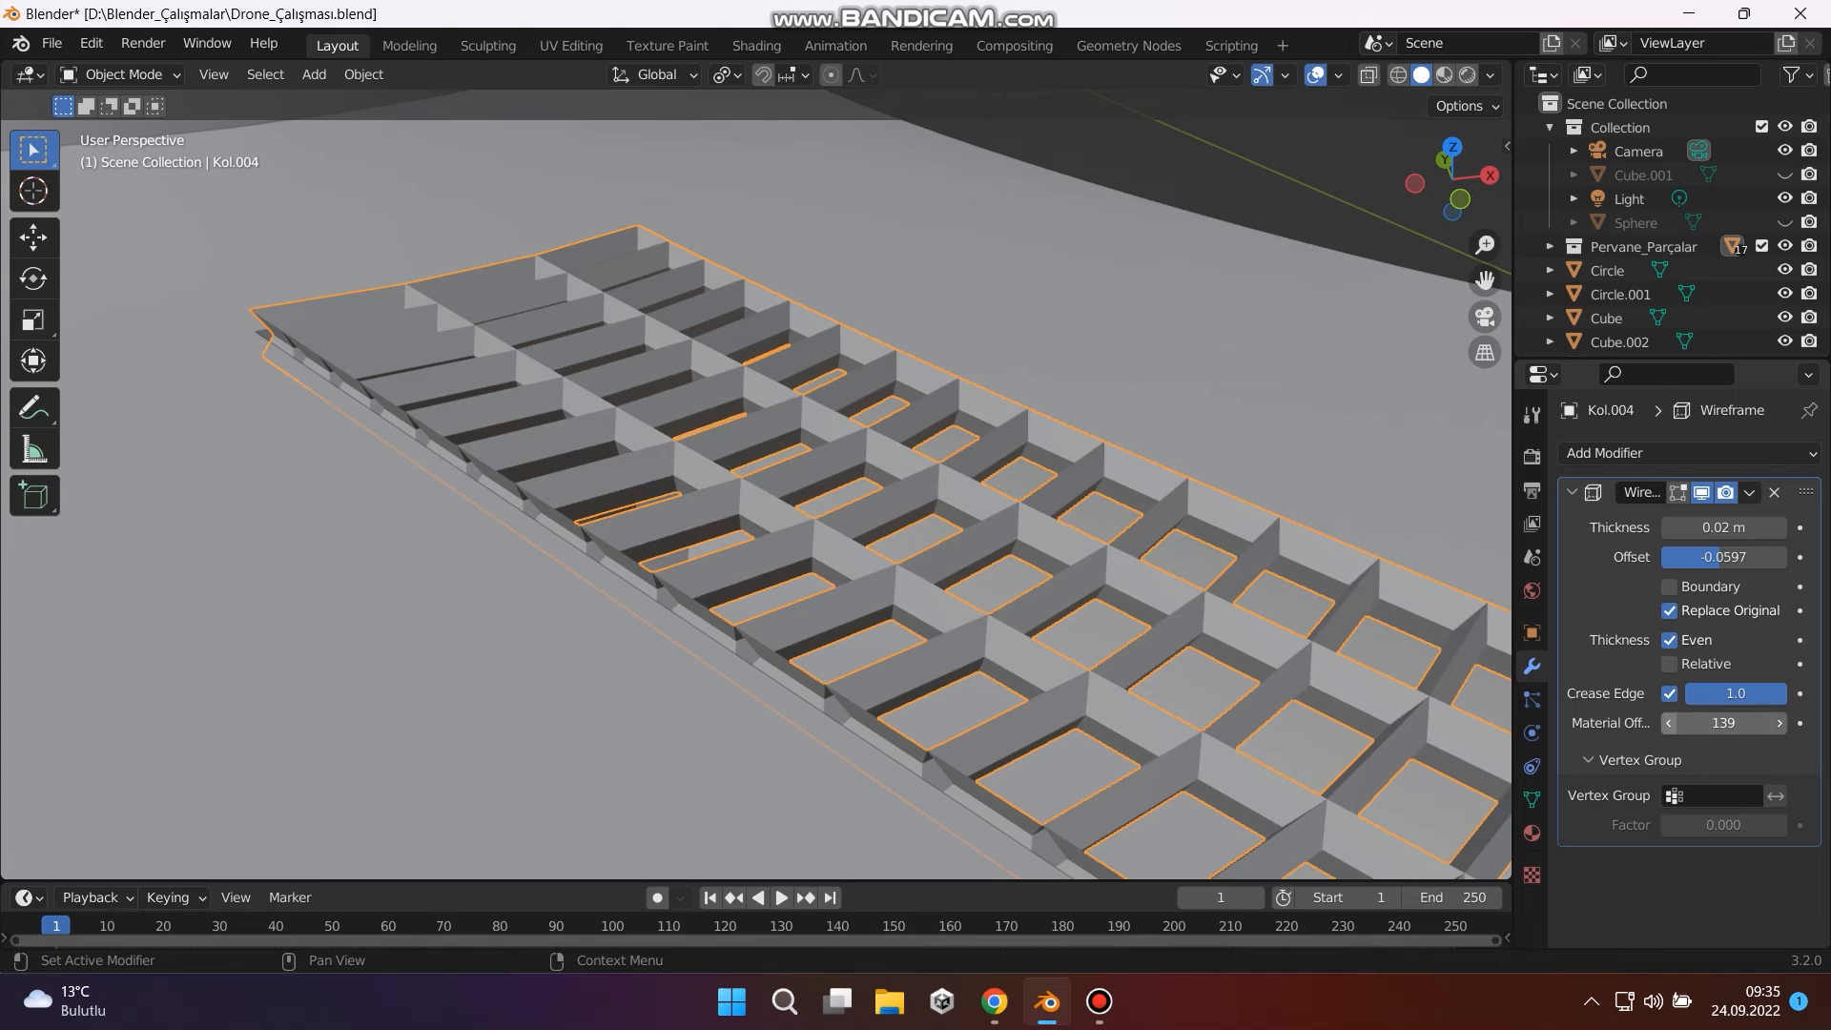
{"action": "left_click", "coordinate": [1669, 664]}
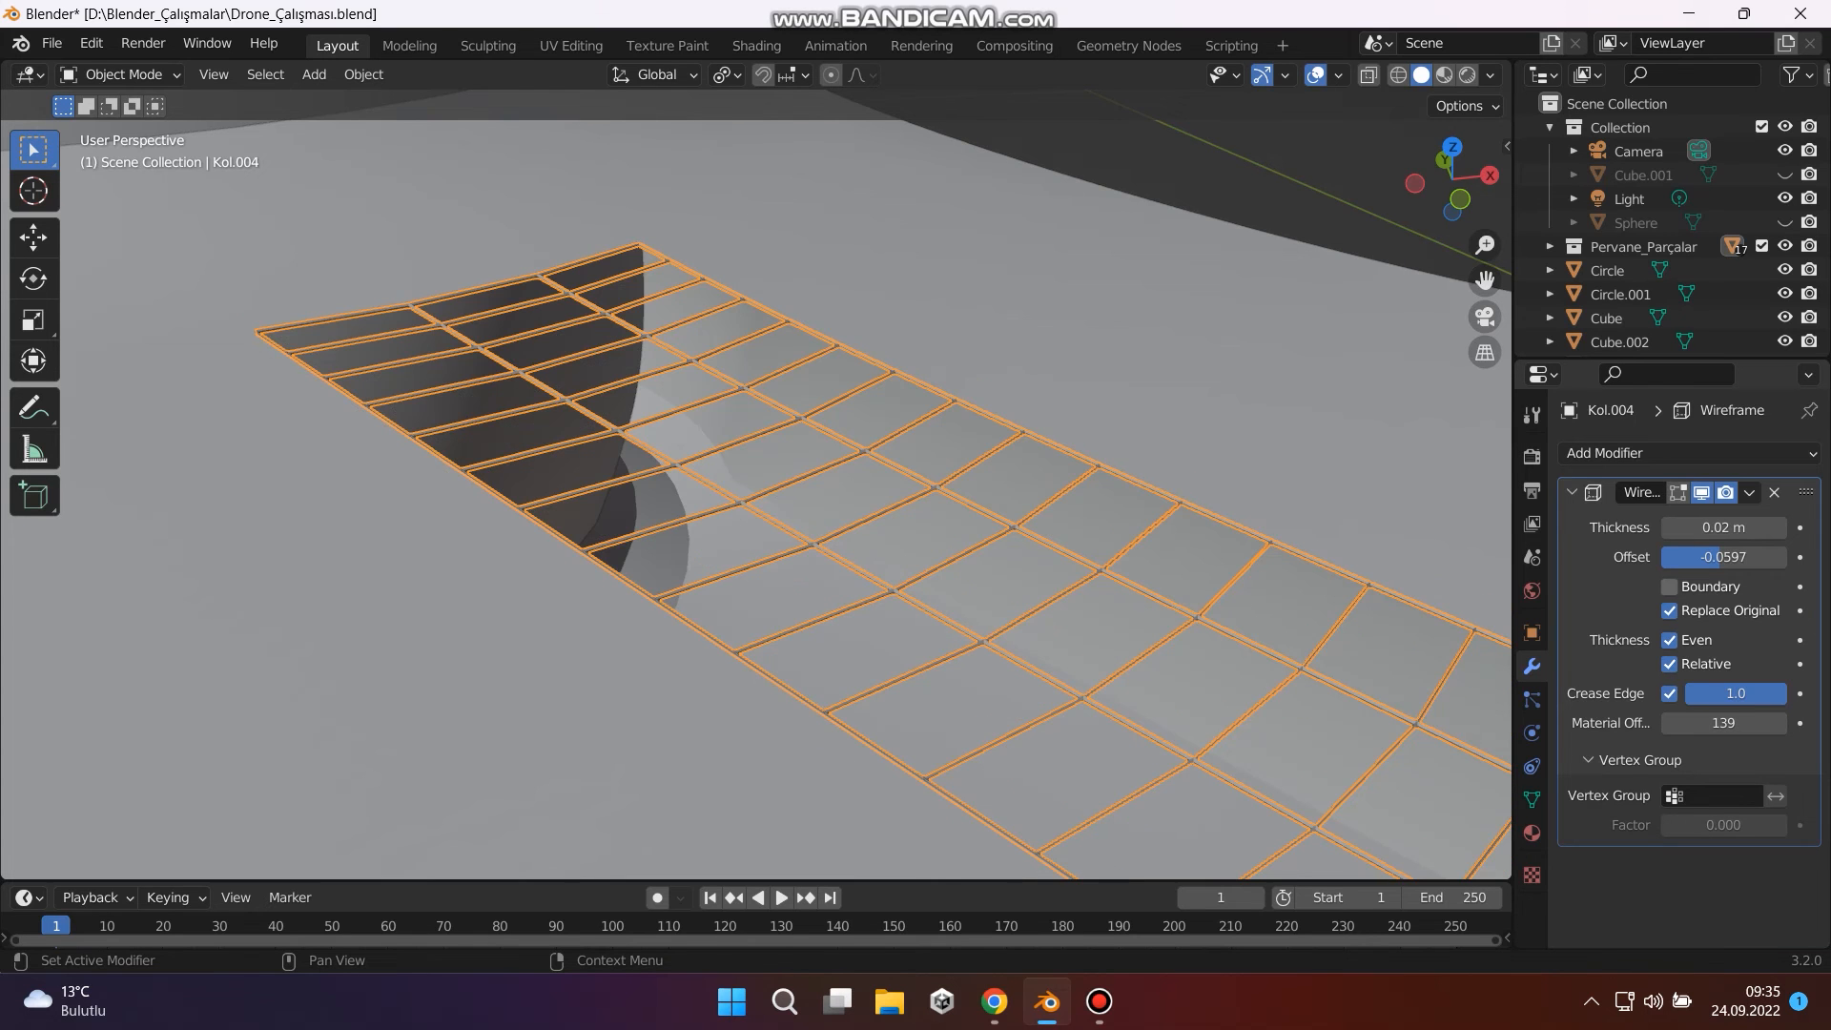
{"action": "left_click_drag", "start_coordinate": [1720, 557], "coordinate": [1752, 528]}
Enable Boundary and disable Even thickness for the panel's Wireframe, keeping Replace Original enabled.
{"action": "left_click", "coordinate": [1669, 586]}
{"action": "left_click", "coordinate": [1669, 586]}
{"action": "left_click", "coordinate": [1668, 586]}
{"action": "mouse_move", "coordinate": [1201, 572]}
{"action": "middle_mouse_down"}
{"action": "mouse_move", "coordinate": [1152, 572]}
{"action": "mouse_move", "coordinate": [1175, 562]}
{"action": "middle_mouse_up"}
{"action": "left_click", "coordinate": [1668, 610]}
{"action": "left_click", "coordinate": [1669, 610]}
{"action": "left_click", "coordinate": [1668, 640]}
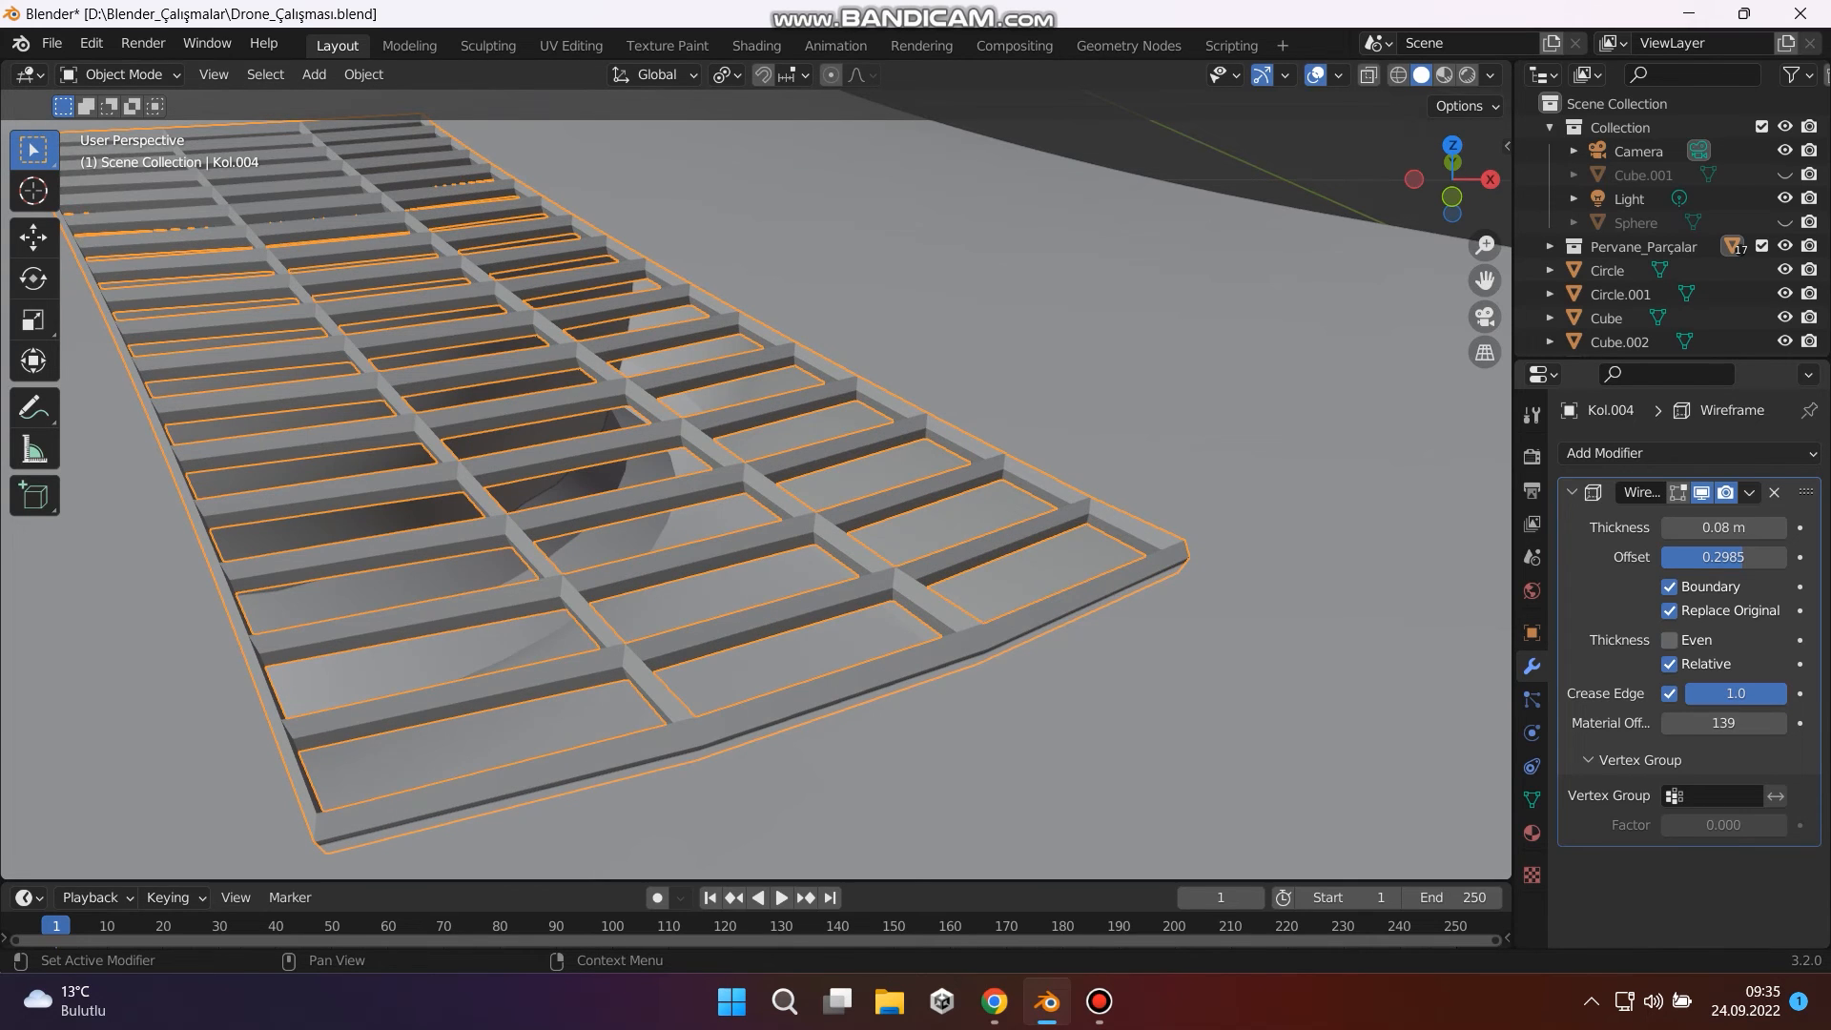
Set the panel's Wireframe thickness to 0.1 m.
{"action": "mouse_move", "coordinate": [1723, 527]}
{"action": "left_mouse_down"}
{"action": "mouse_move", "coordinate": [1778, 528]}
{"action": "mouse_move", "coordinate": [1729, 528]}
{"action": "left_mouse_up"}
{"action": "scroll", "coordinate": [763, 486], "scroll_direction": "down", "scroll_amount": 6}
{"action": "middle_click_drag", "start_coordinate": [763, 486], "coordinate": [856, 496]}
{"action": "key", "text": "Tab"}
{"action": "key", "text": "Tab"}
Deselect the panel and examine the whole drone and the wireframe grille on its arm.
{"action": "left_click", "coordinate": [1002, 271]}
{"action": "middle_click_drag", "start_coordinate": [1001, 271], "coordinate": [1354, 87]}
{"action": "scroll", "coordinate": [915, 276], "scroll_direction": "down", "scroll_amount": 7}
{"action": "scroll", "coordinate": [756, 486], "scroll_direction": "down", "scroll_amount": 3}
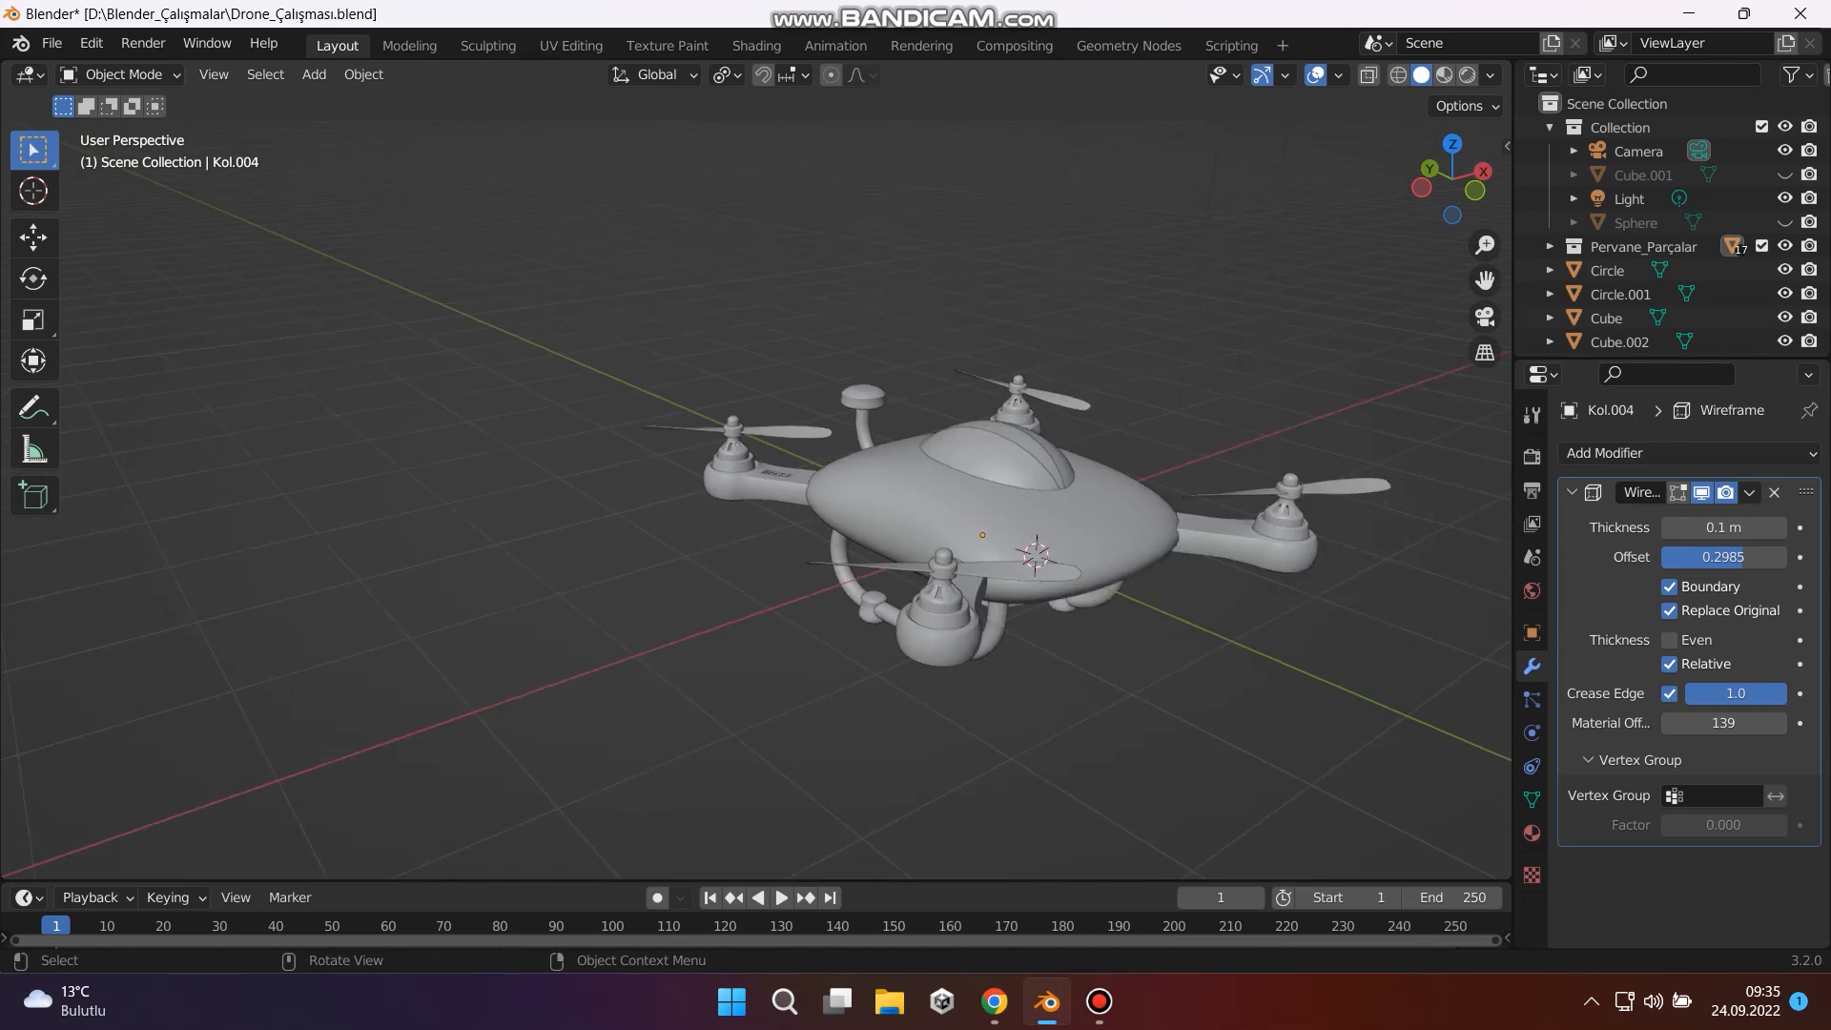
{"action": "scroll", "coordinate": [756, 486], "scroll_direction": "up", "scroll_amount": 6}
{"action": "middle_click_drag", "start_coordinate": [667, 477], "coordinate": [863, 497]}
{"action": "middle_click_drag", "start_coordinate": [763, 410], "coordinate": [921, 522], "text": "shift"}
{"action": "scroll", "coordinate": [756, 471], "scroll_direction": "up", "scroll_amount": 3}
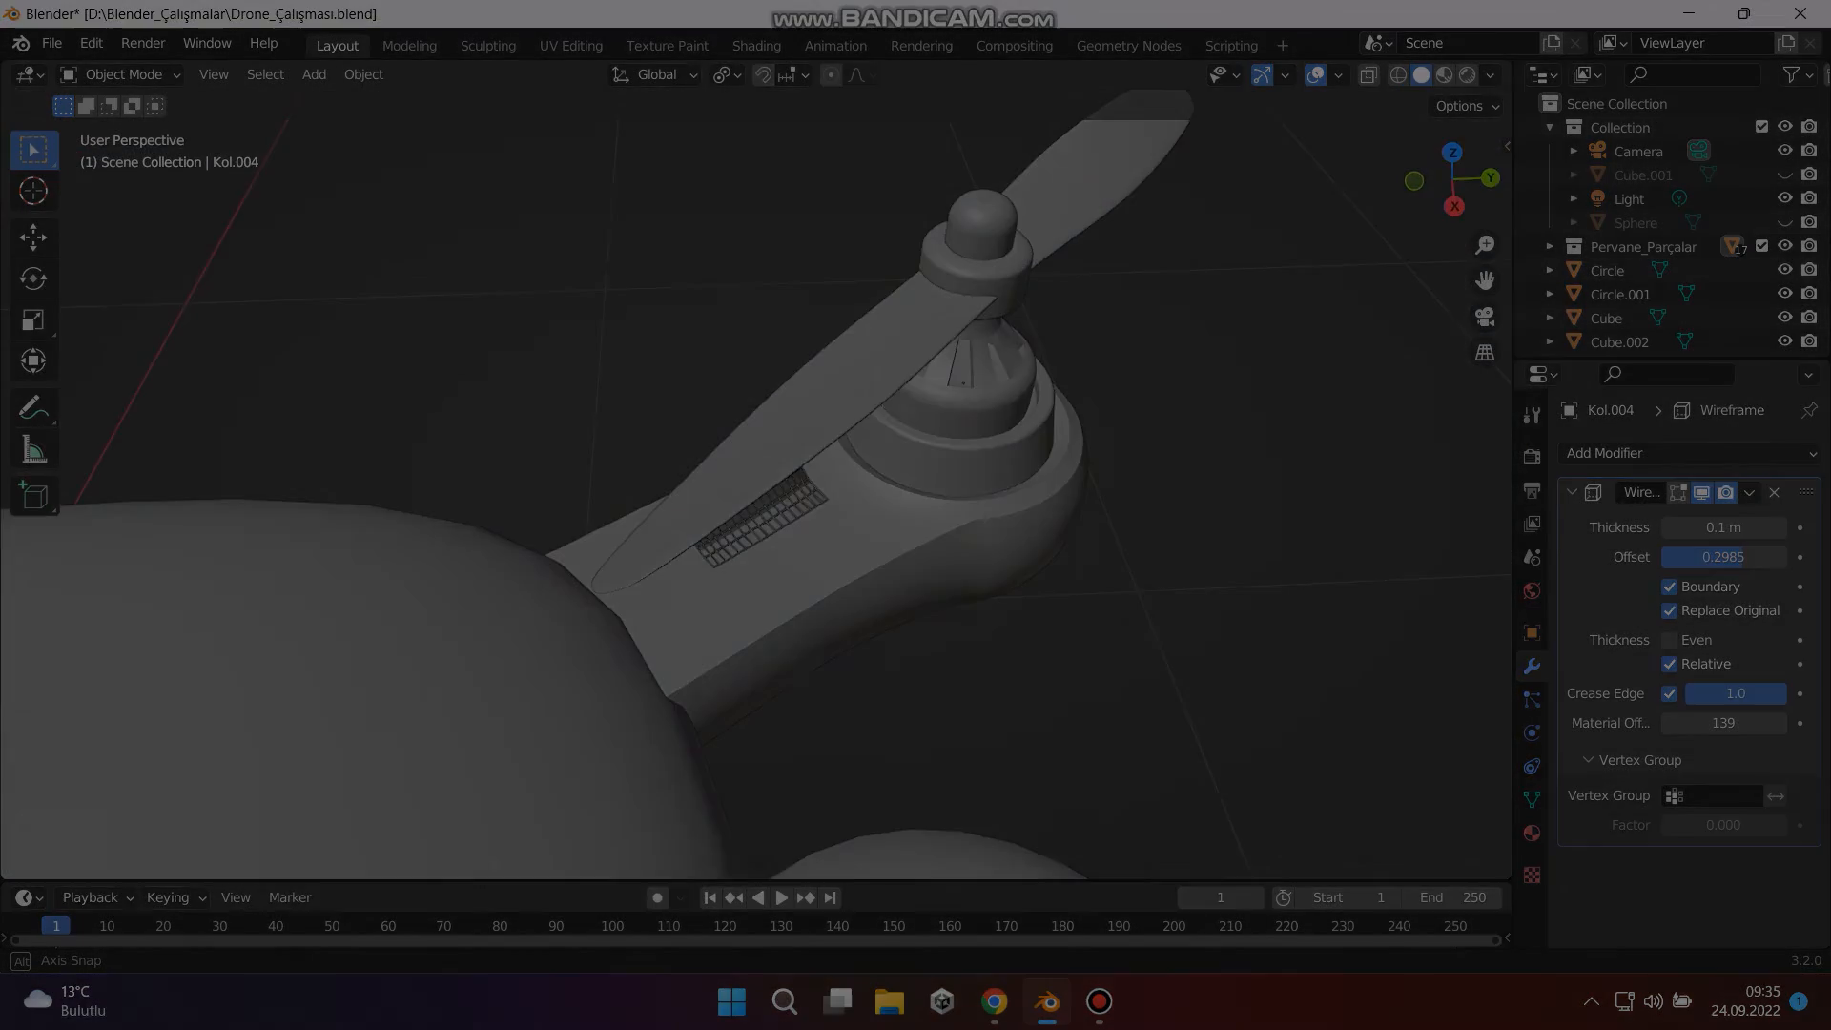